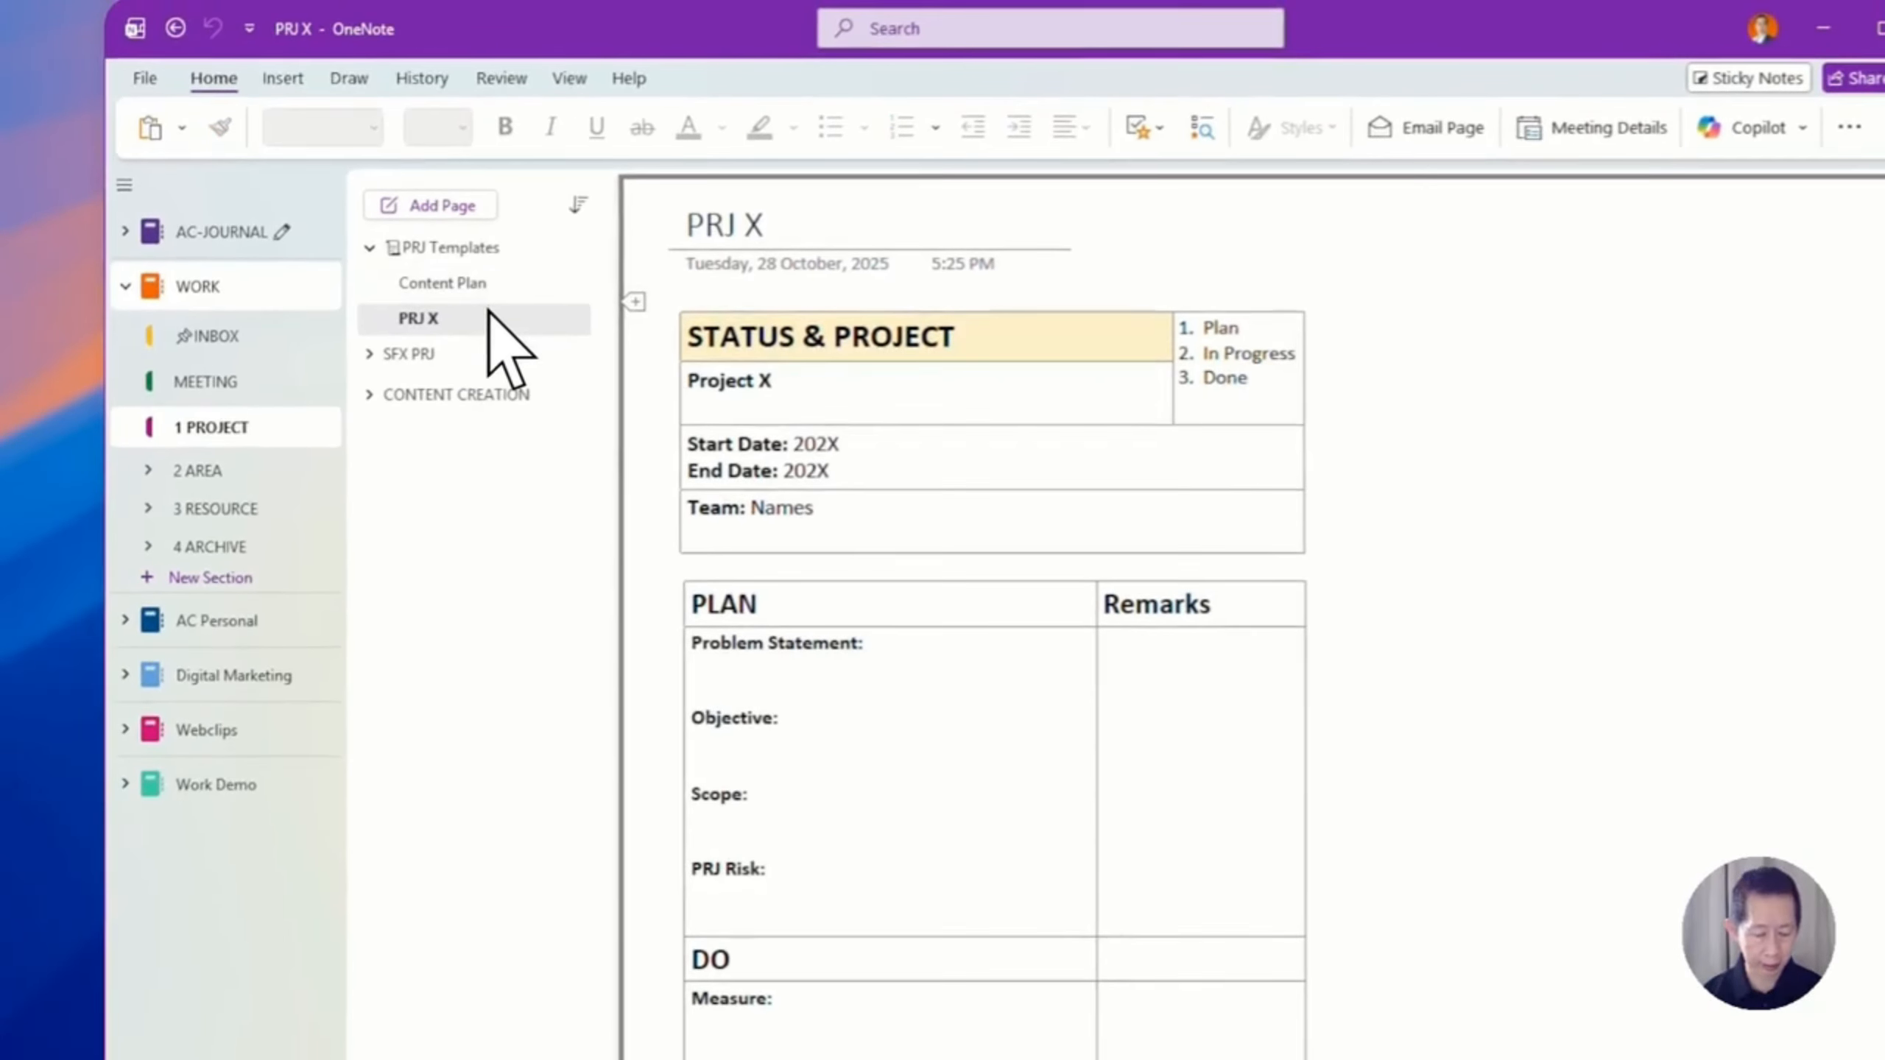
Paste a copy of the PRJ X page under PRJ Templates and save it as a page template named Proj X
key(ctrl+v)
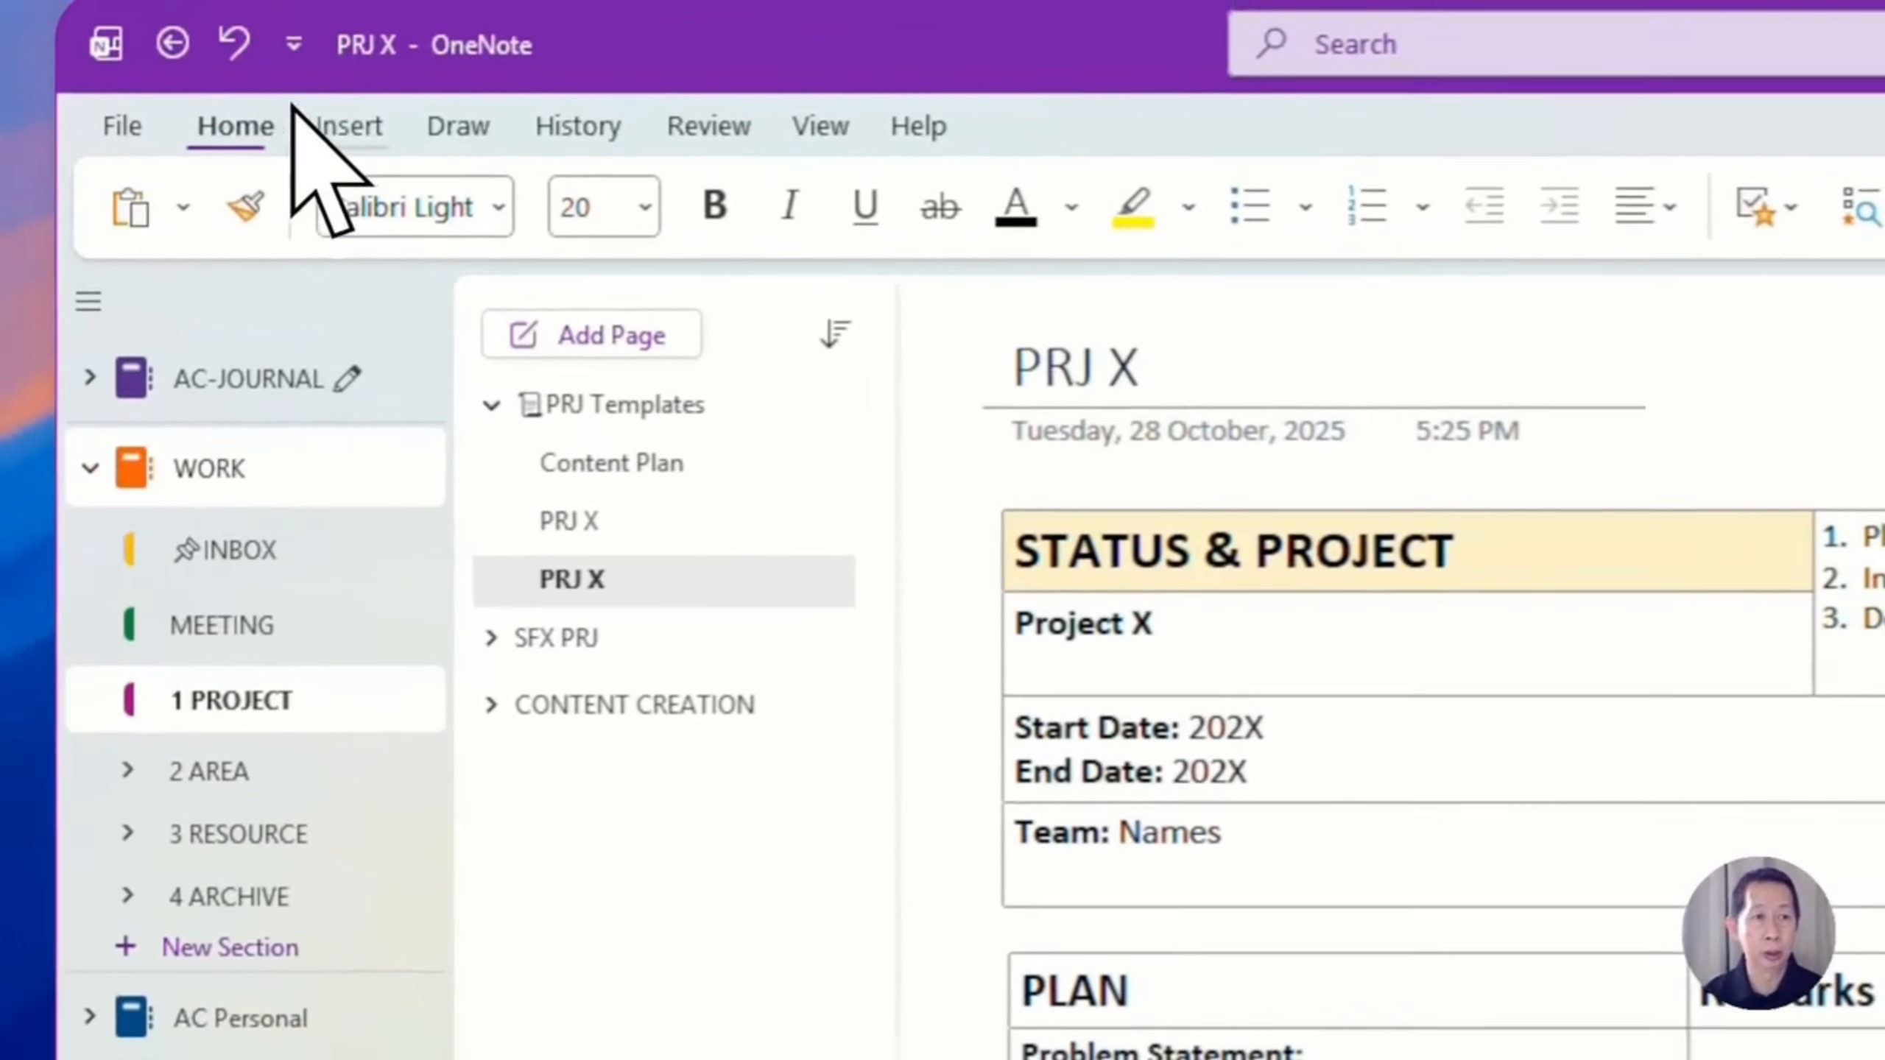
click(317, 117)
click(1707, 204)
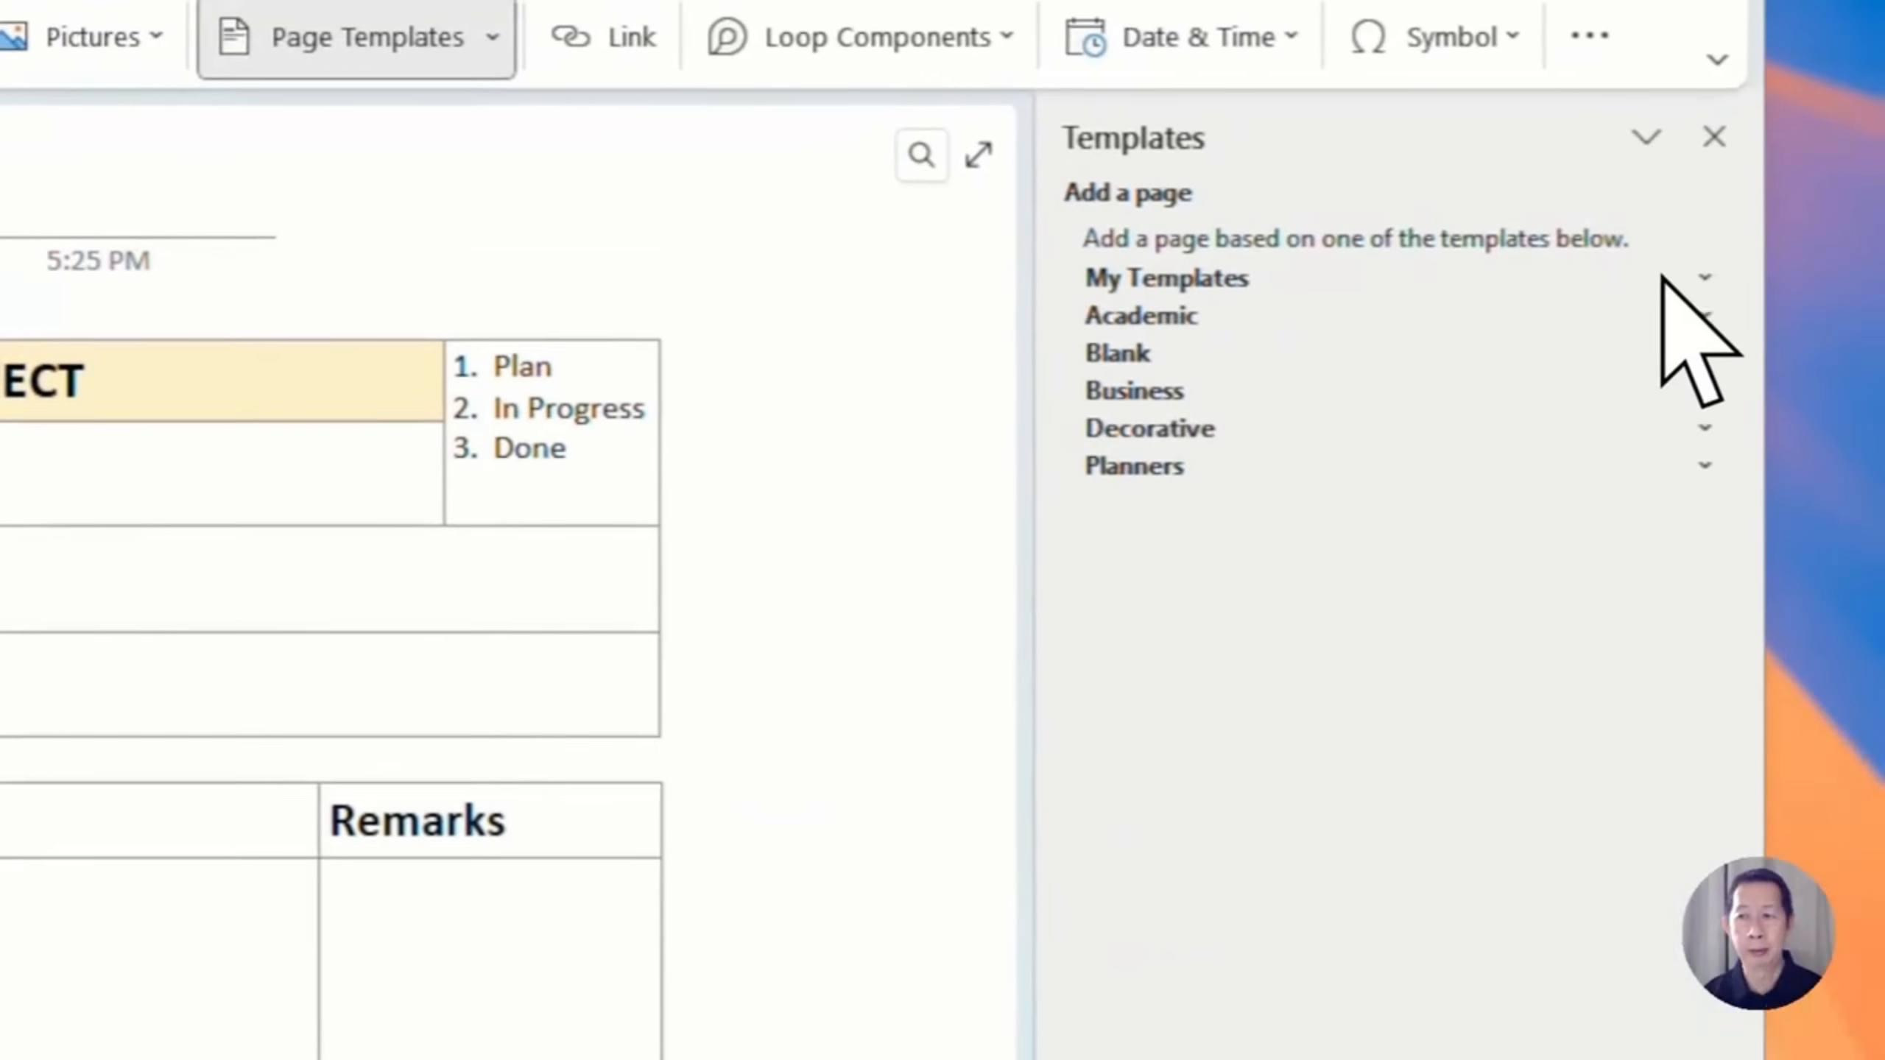
click(1682, 280)
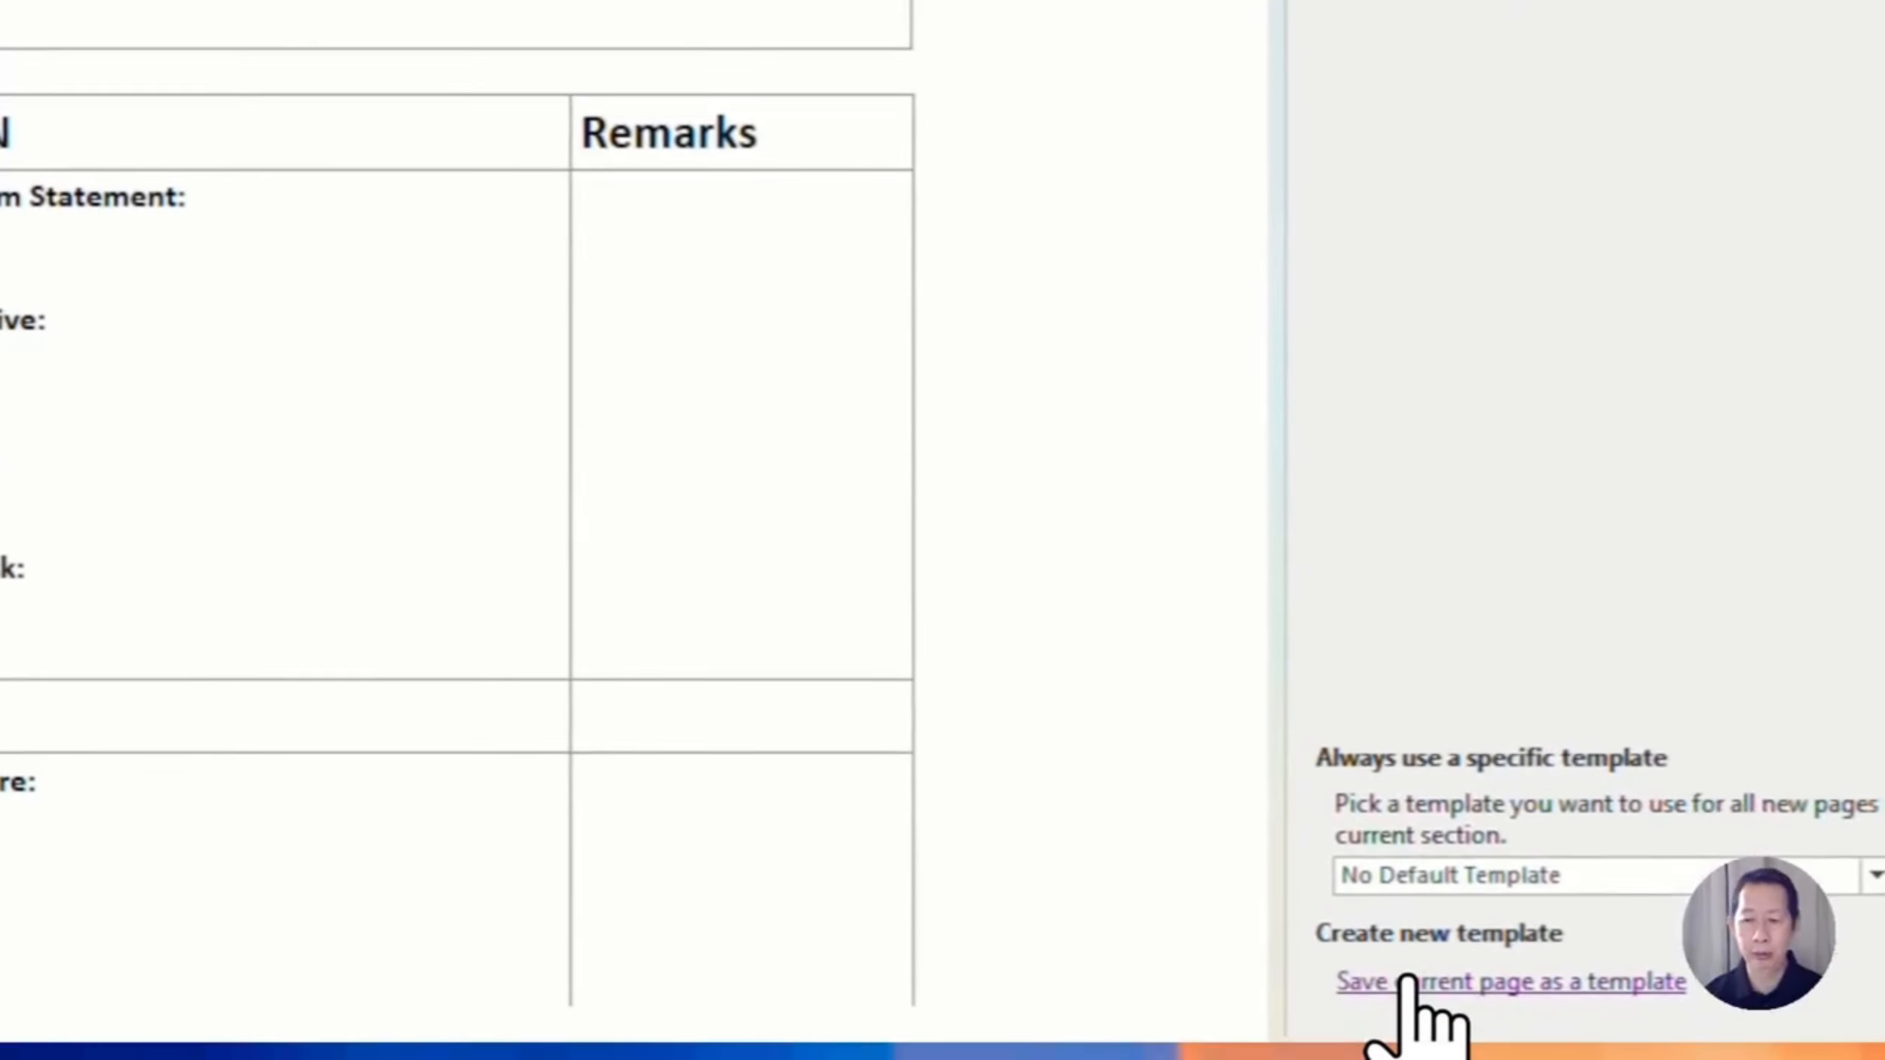
click(1408, 981)
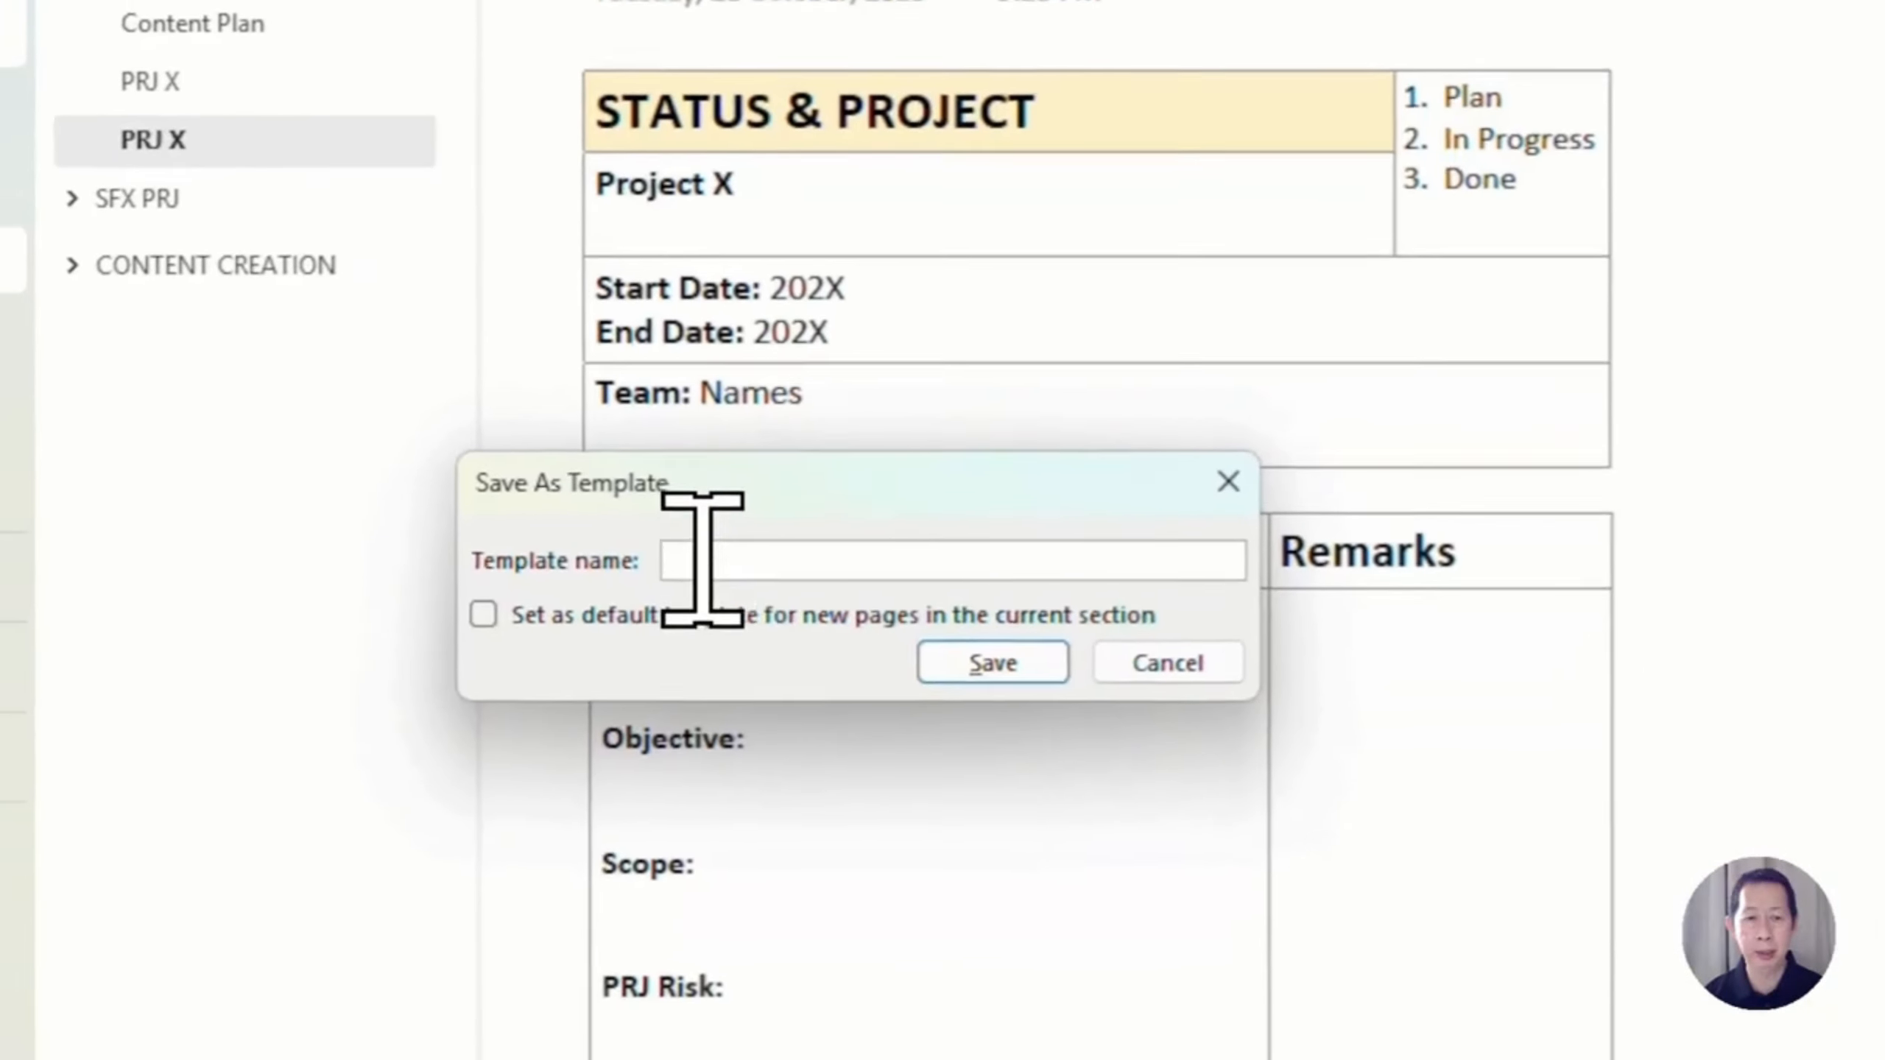
text(Proj X)
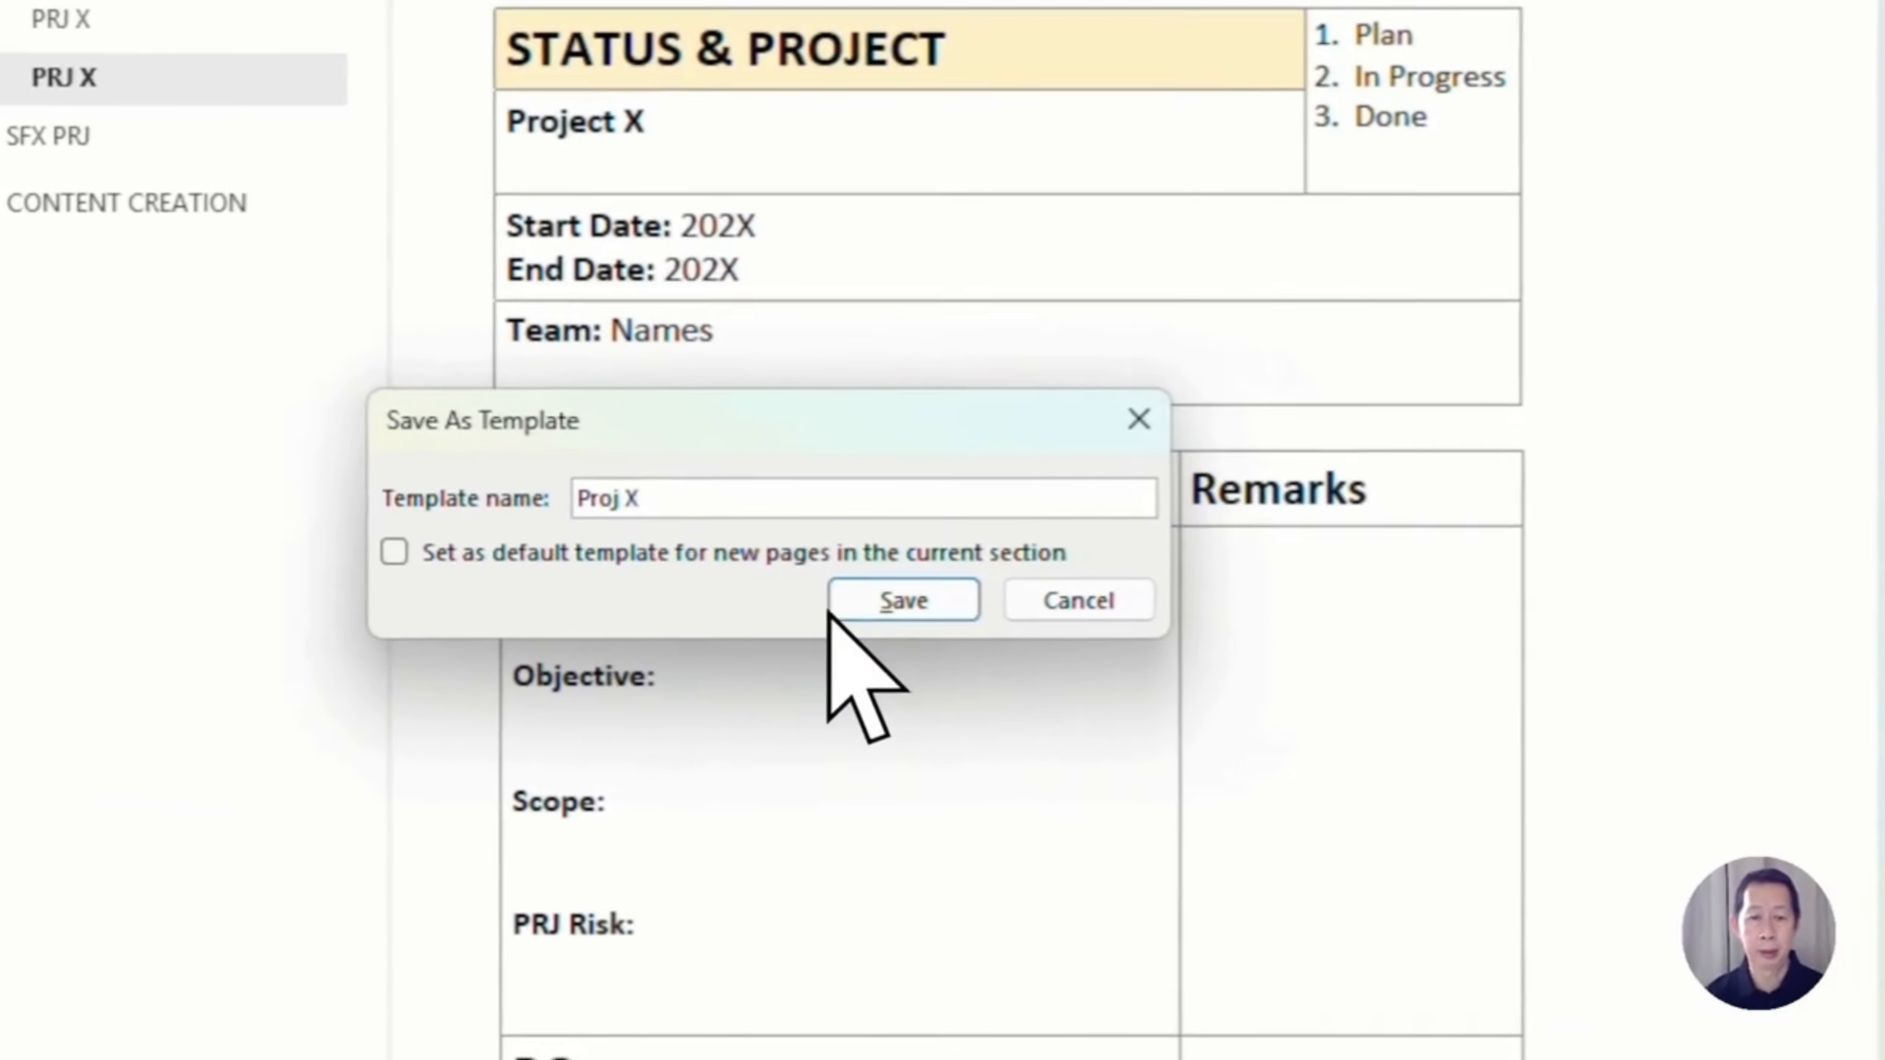
click(872, 611)
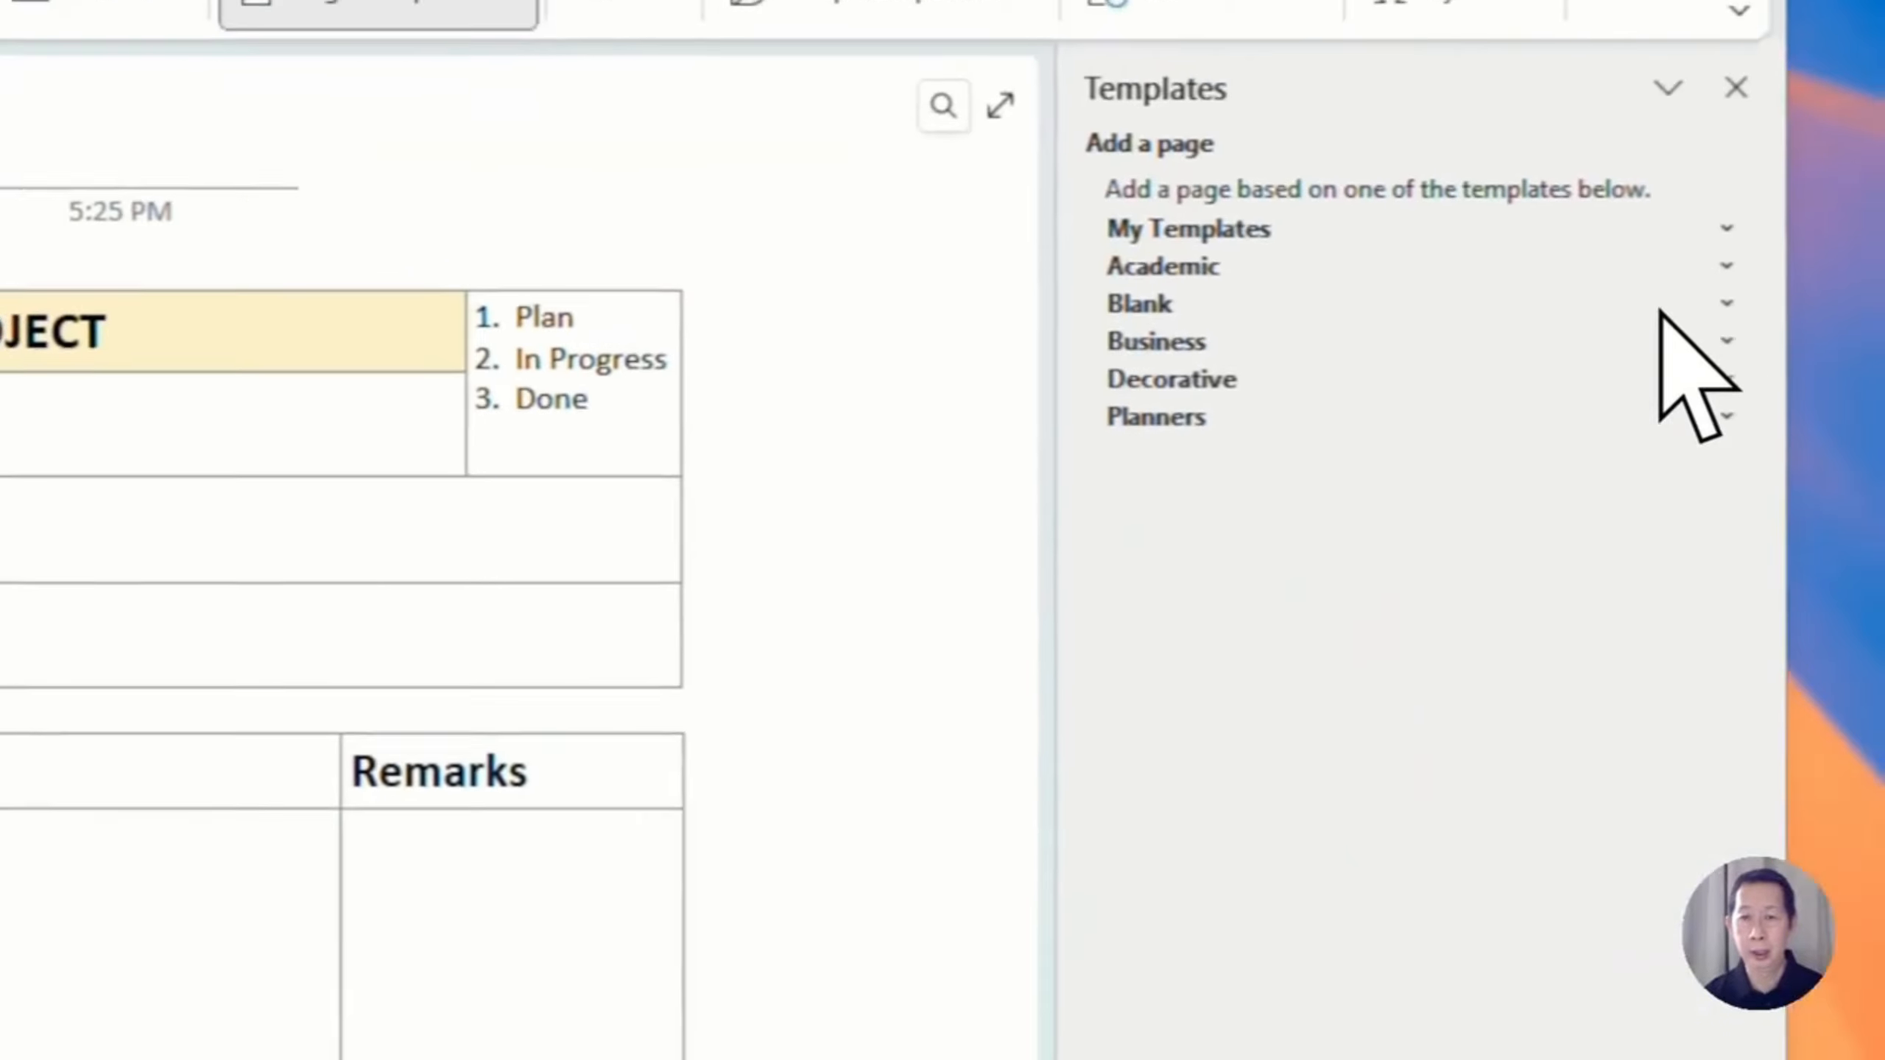
Add a new page to the 1 PROJECT section based on the custom Proj X template and close the template list
click(1651, 286)
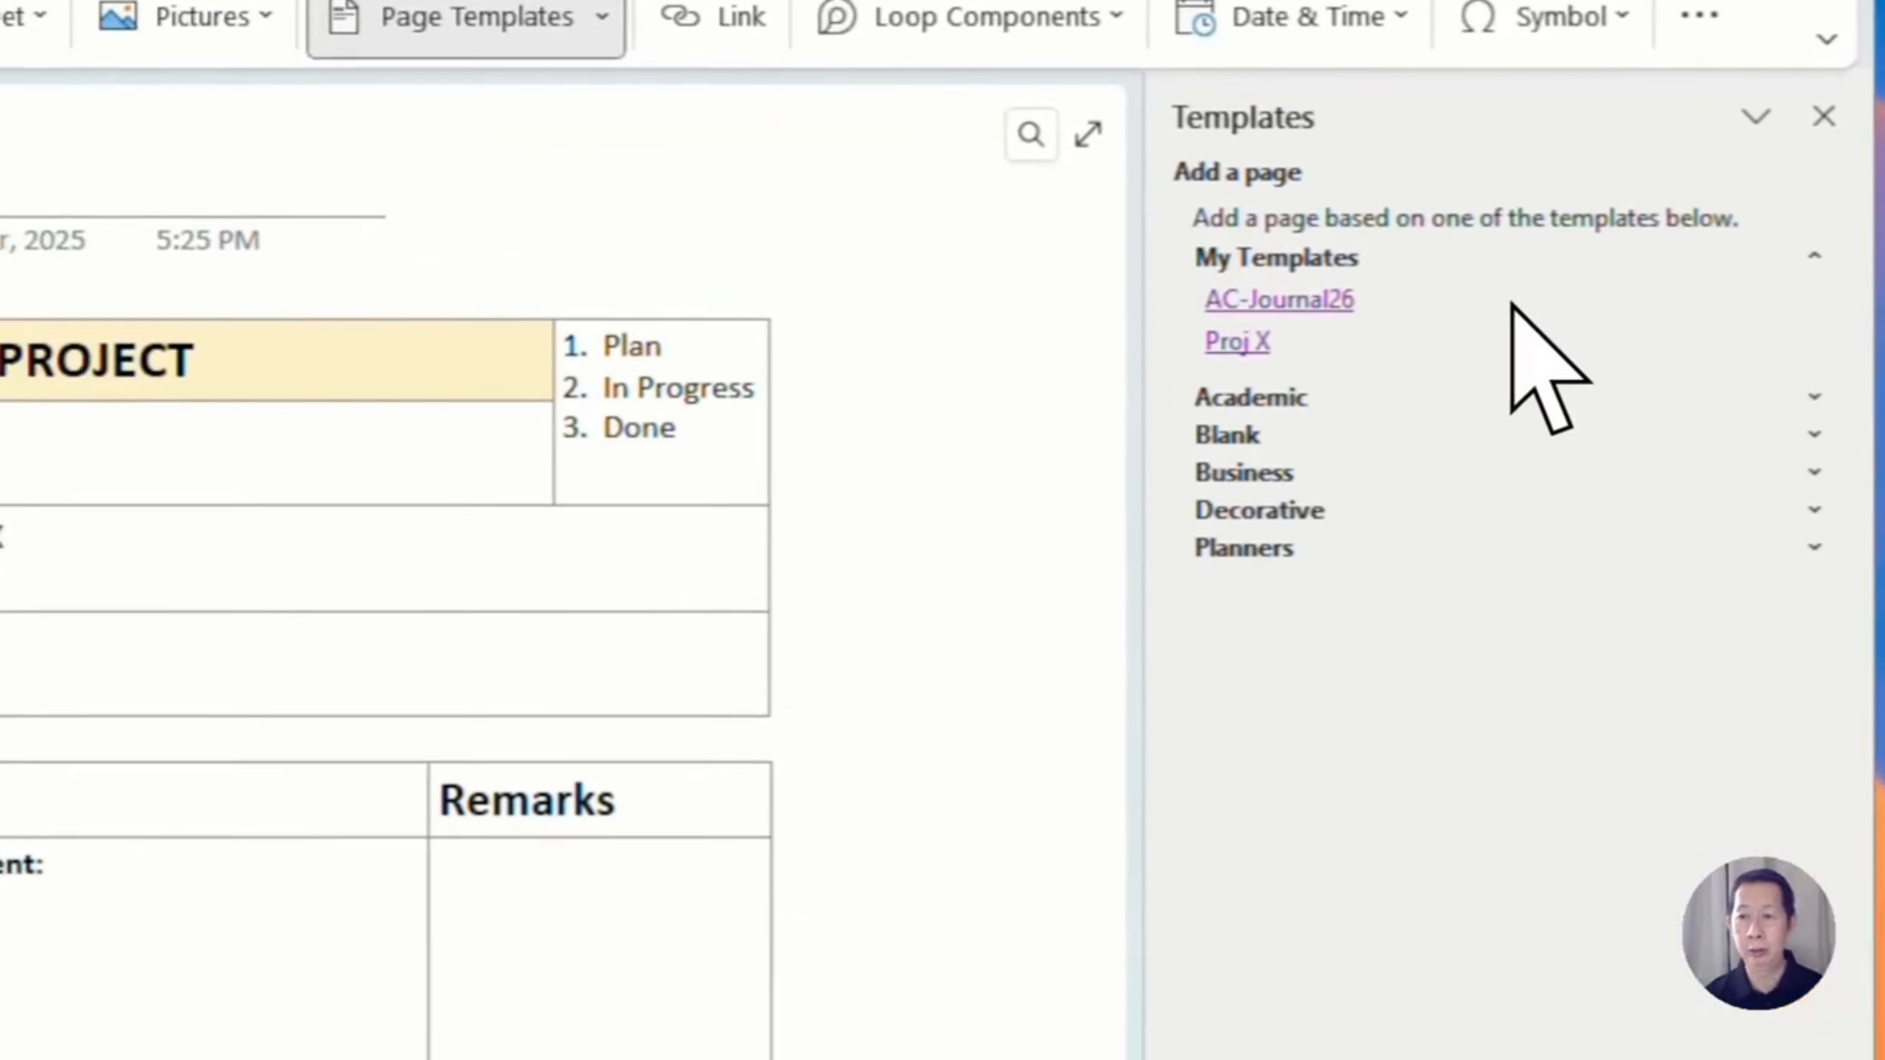
click(1394, 327)
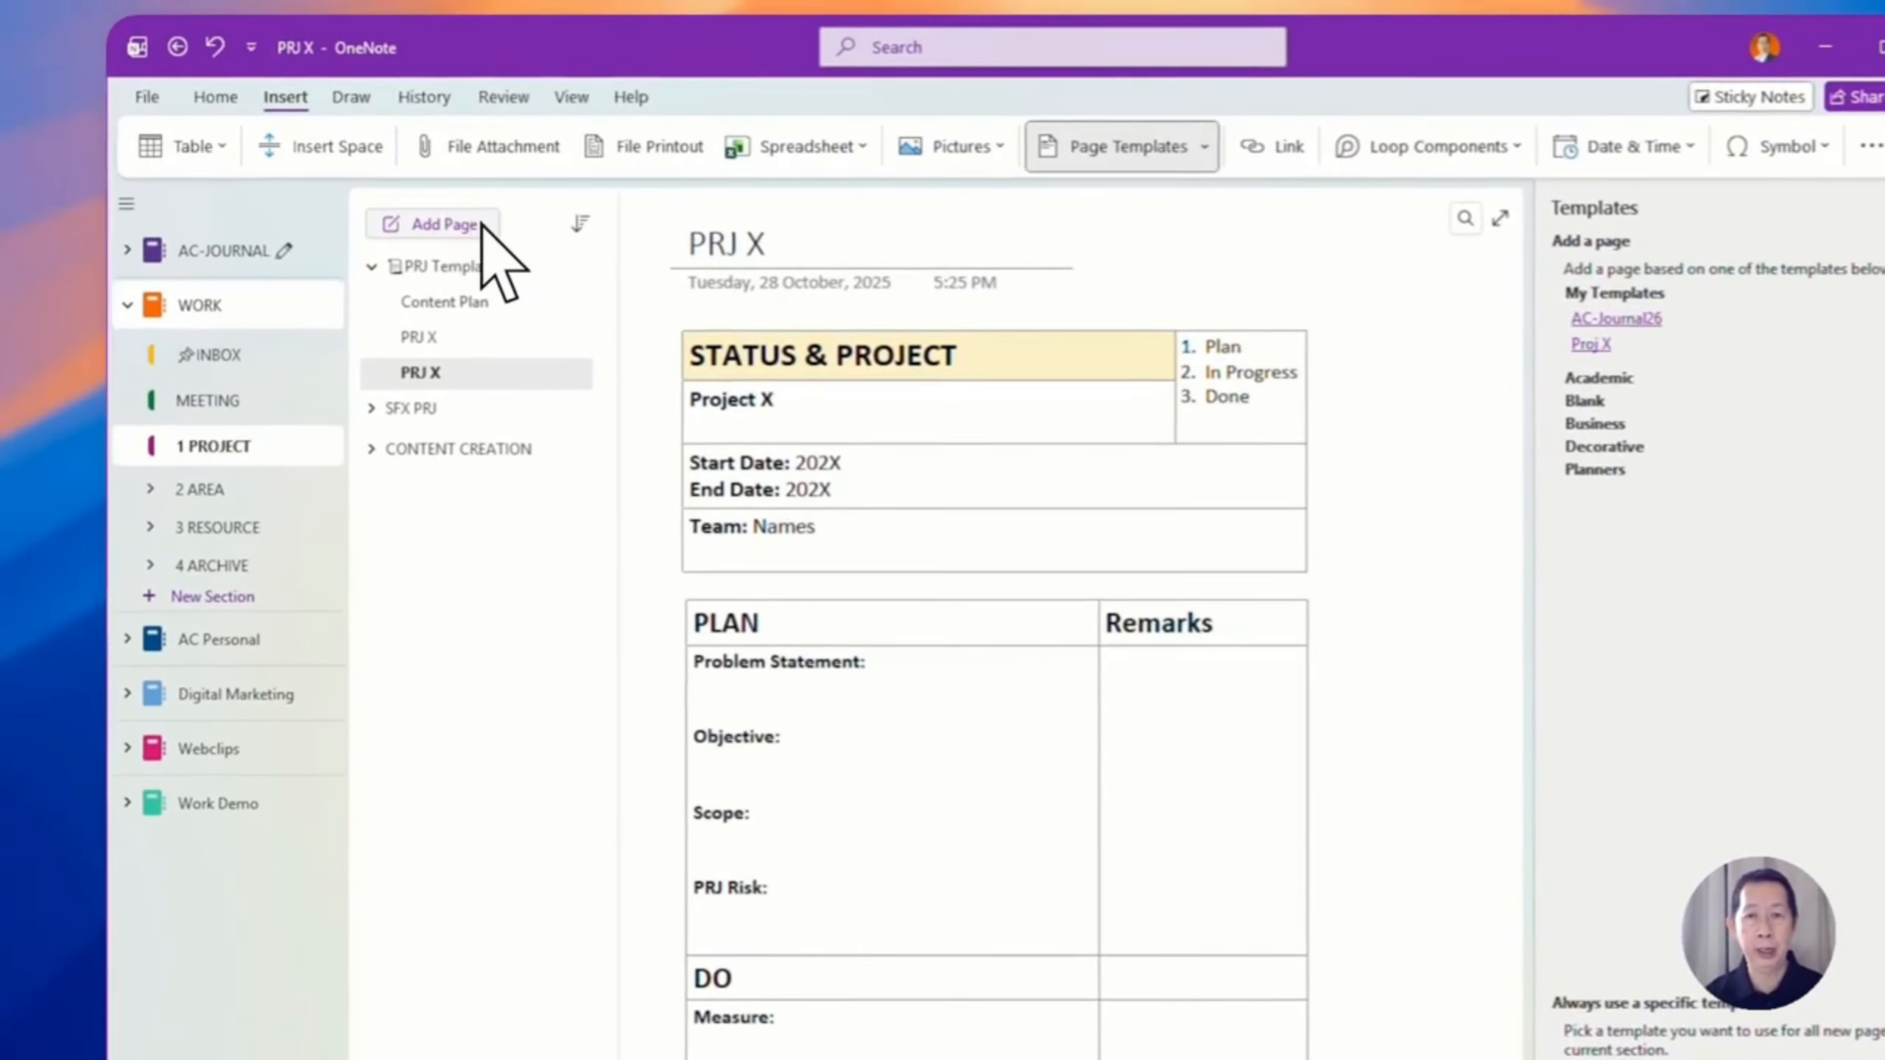
click(1190, 143)
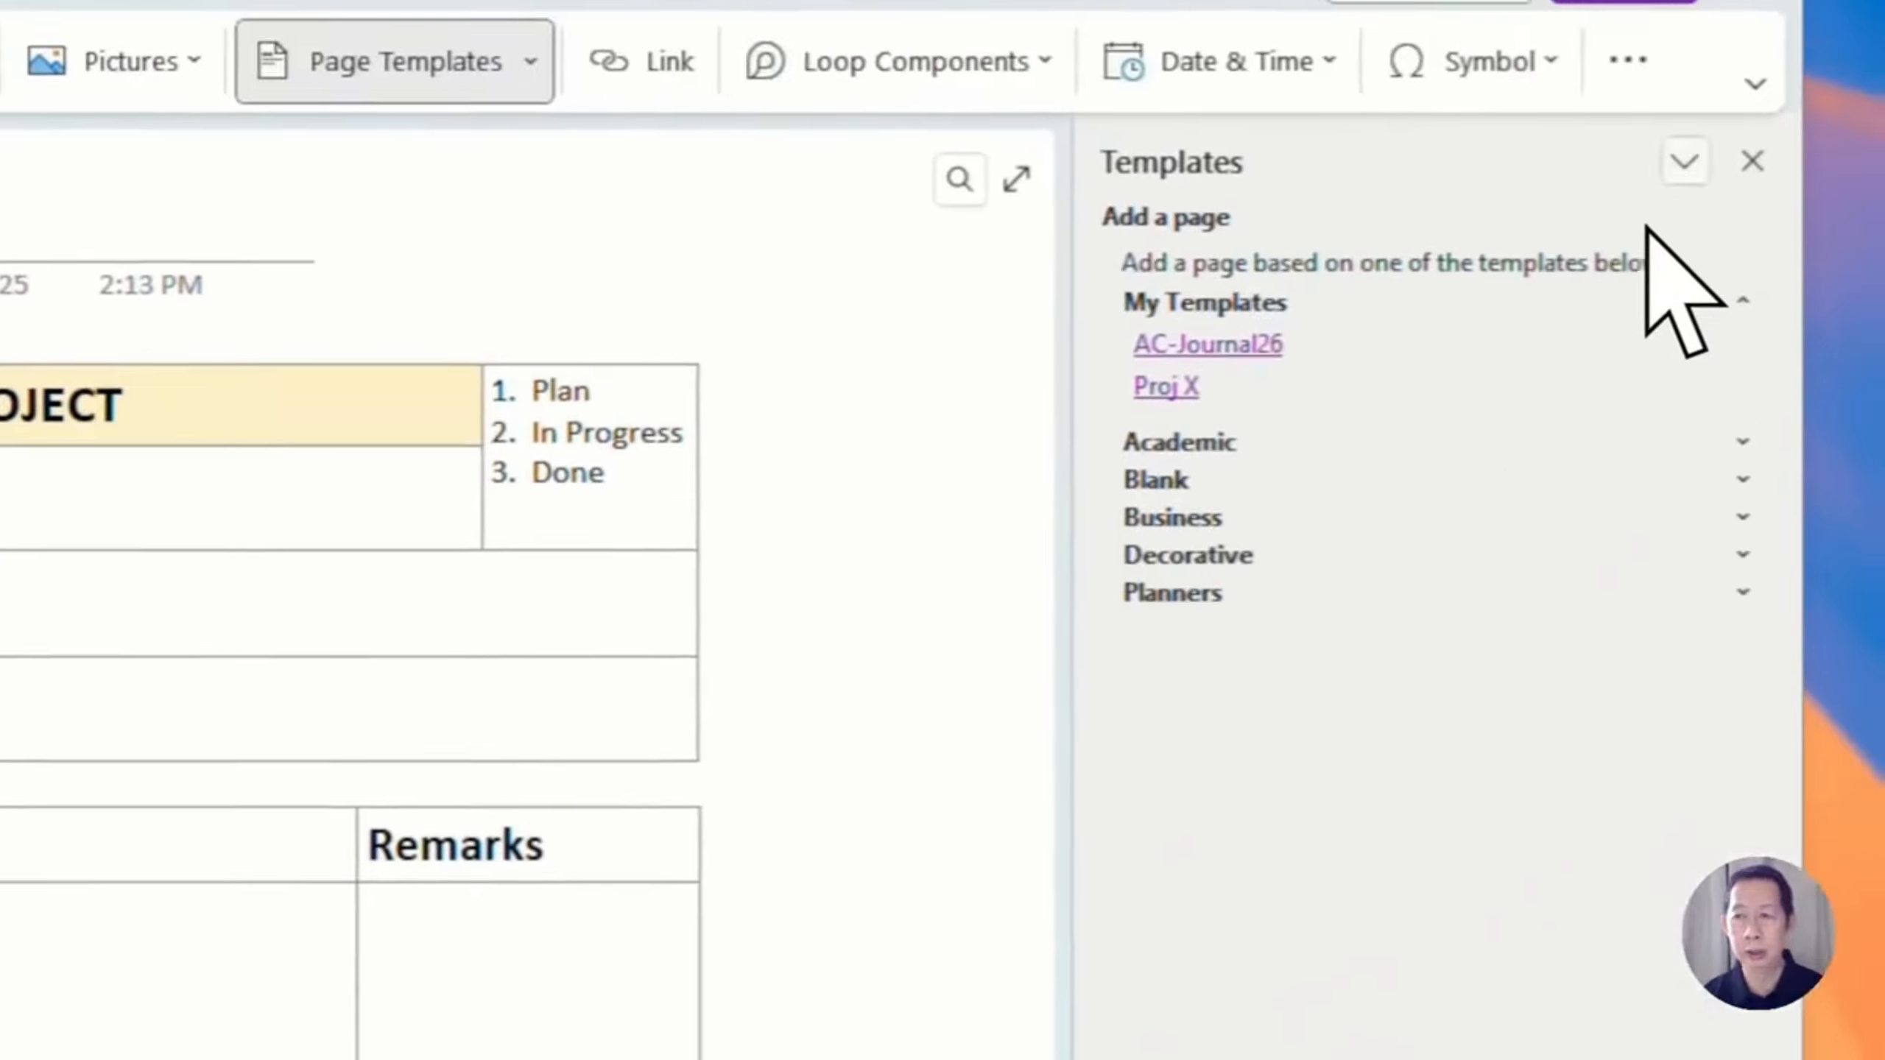
click(1685, 209)
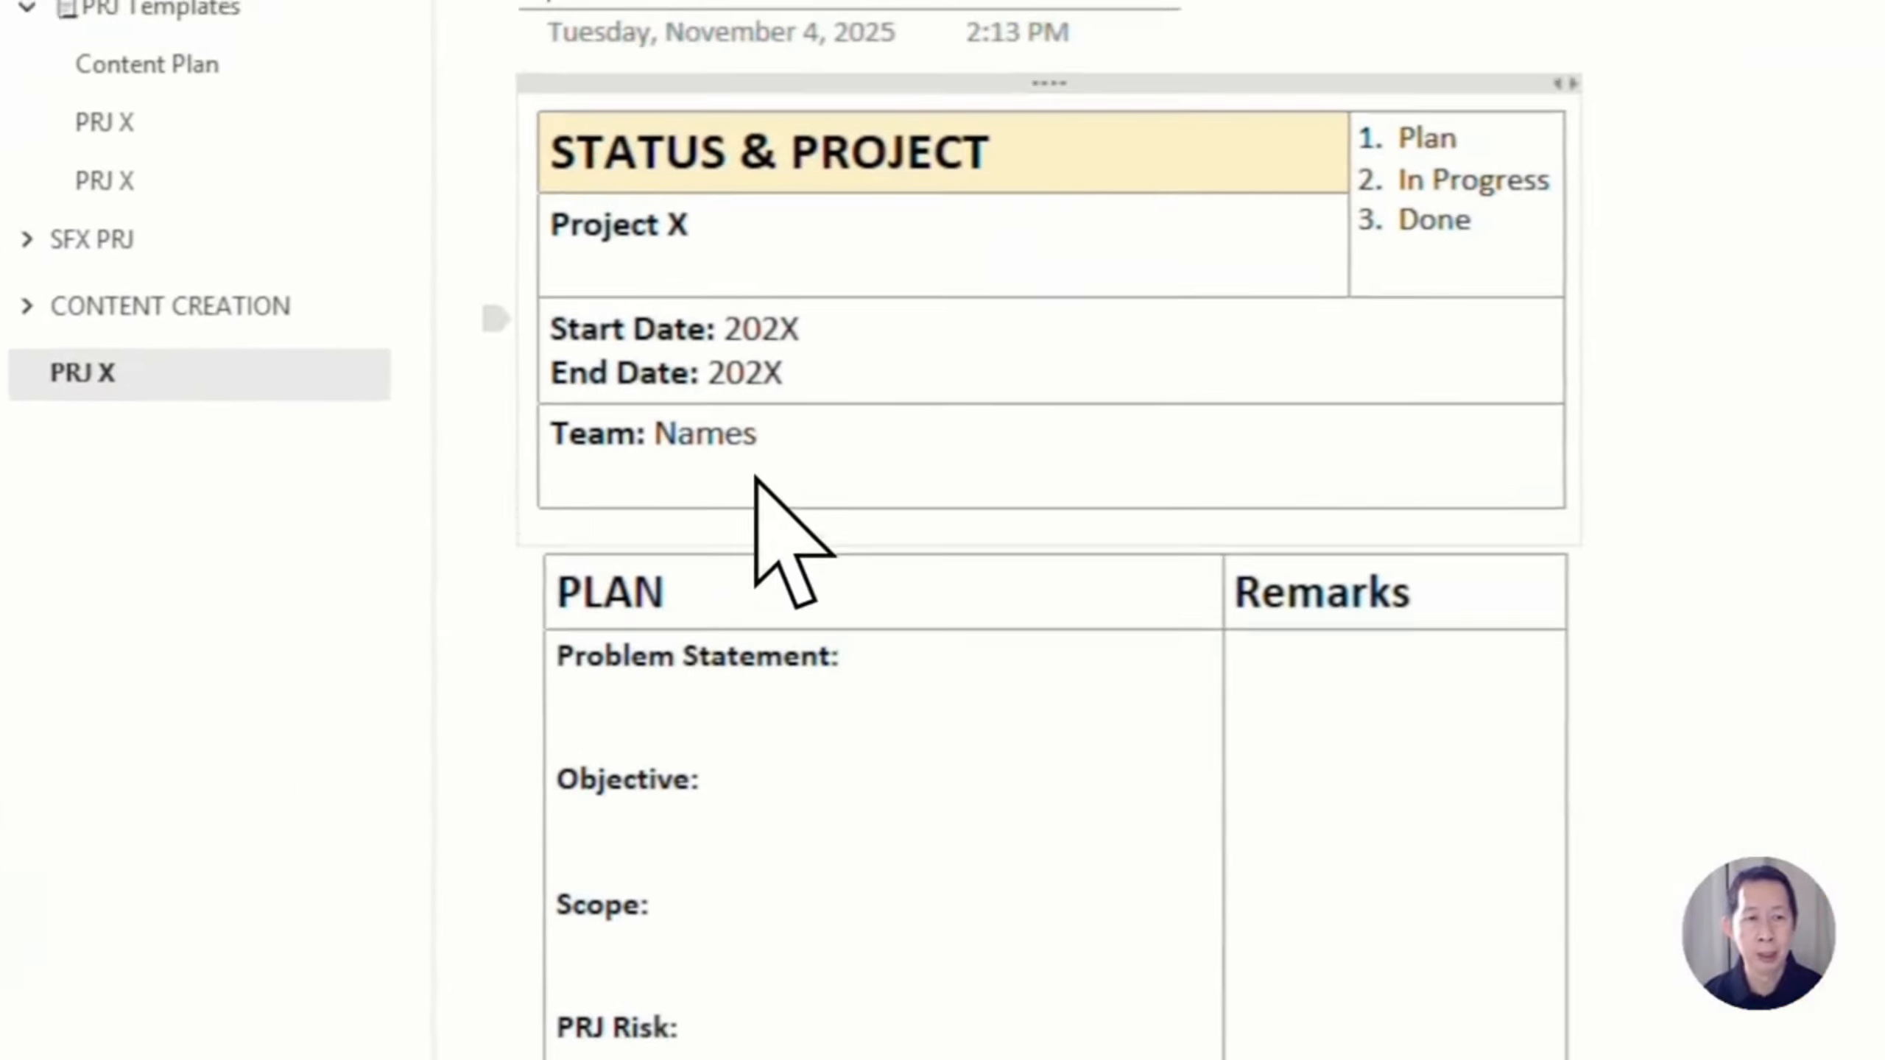
Delete the duplicate PRJ X page under PRJ Templates
click(182, 173)
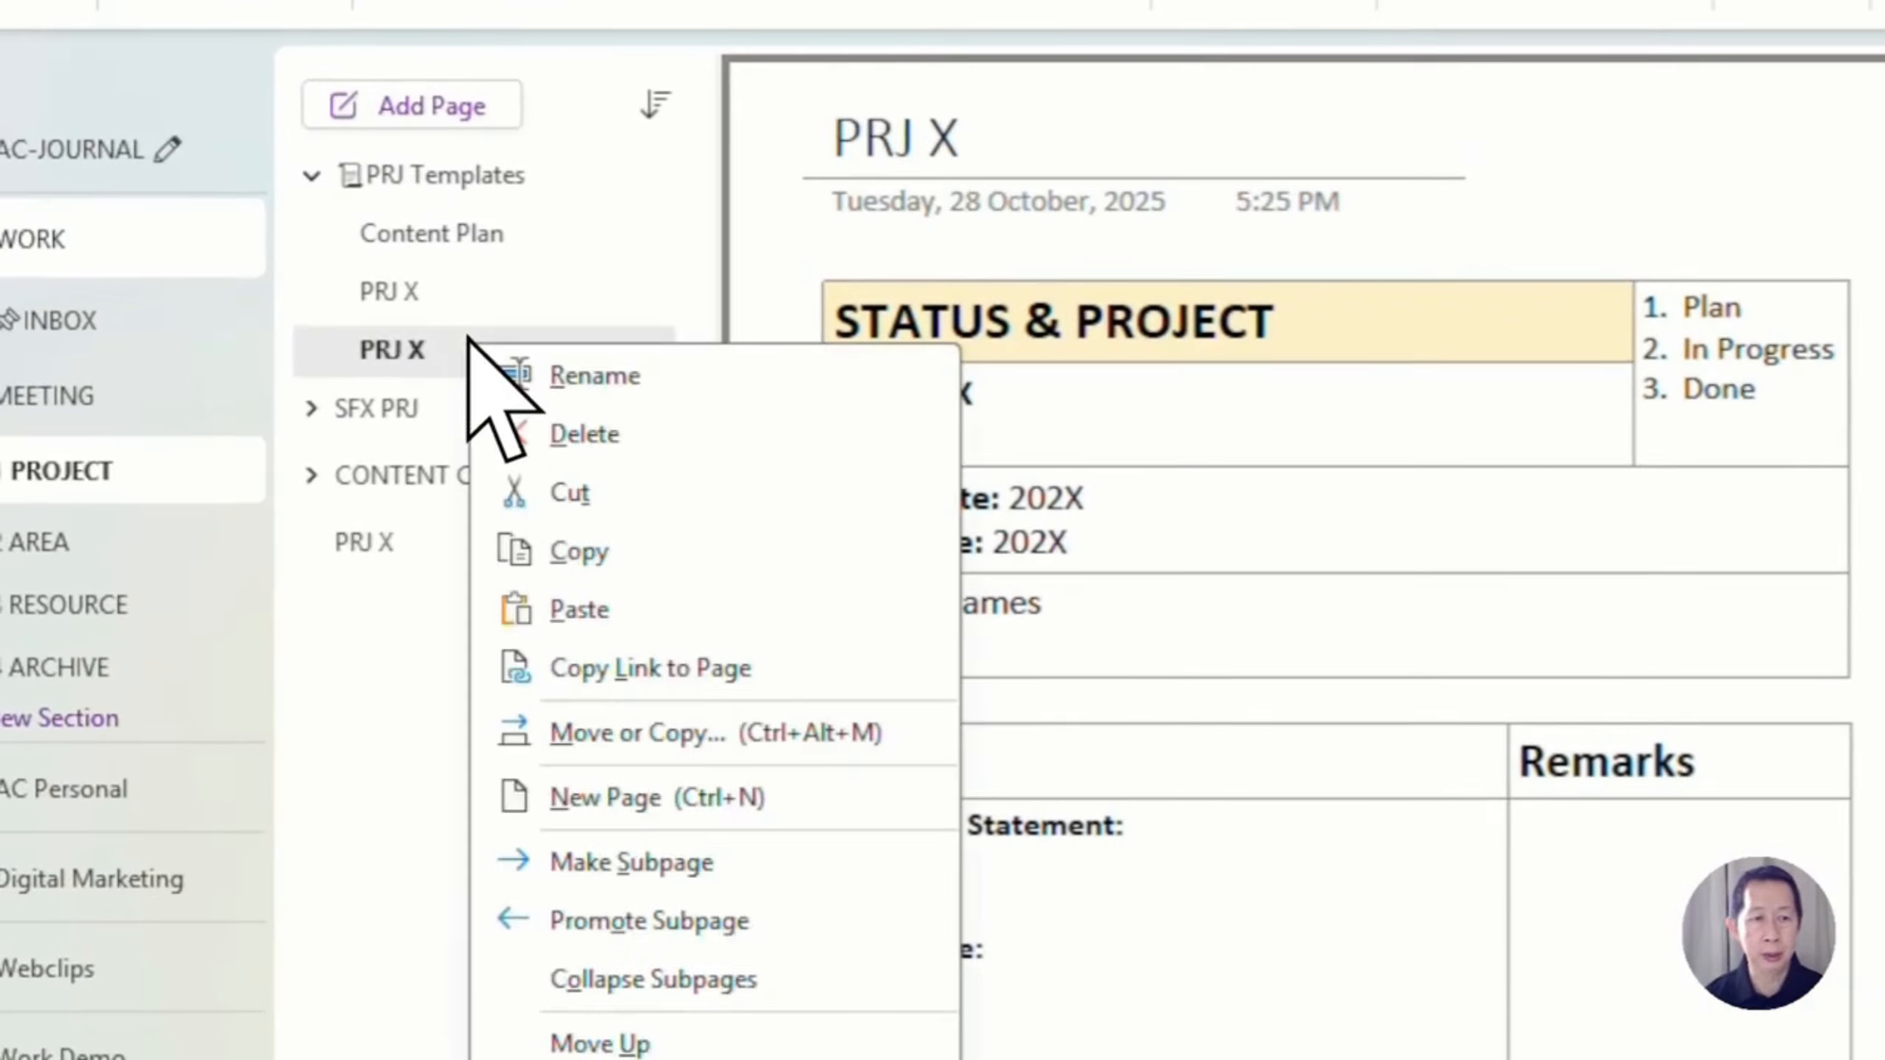
click(571, 434)
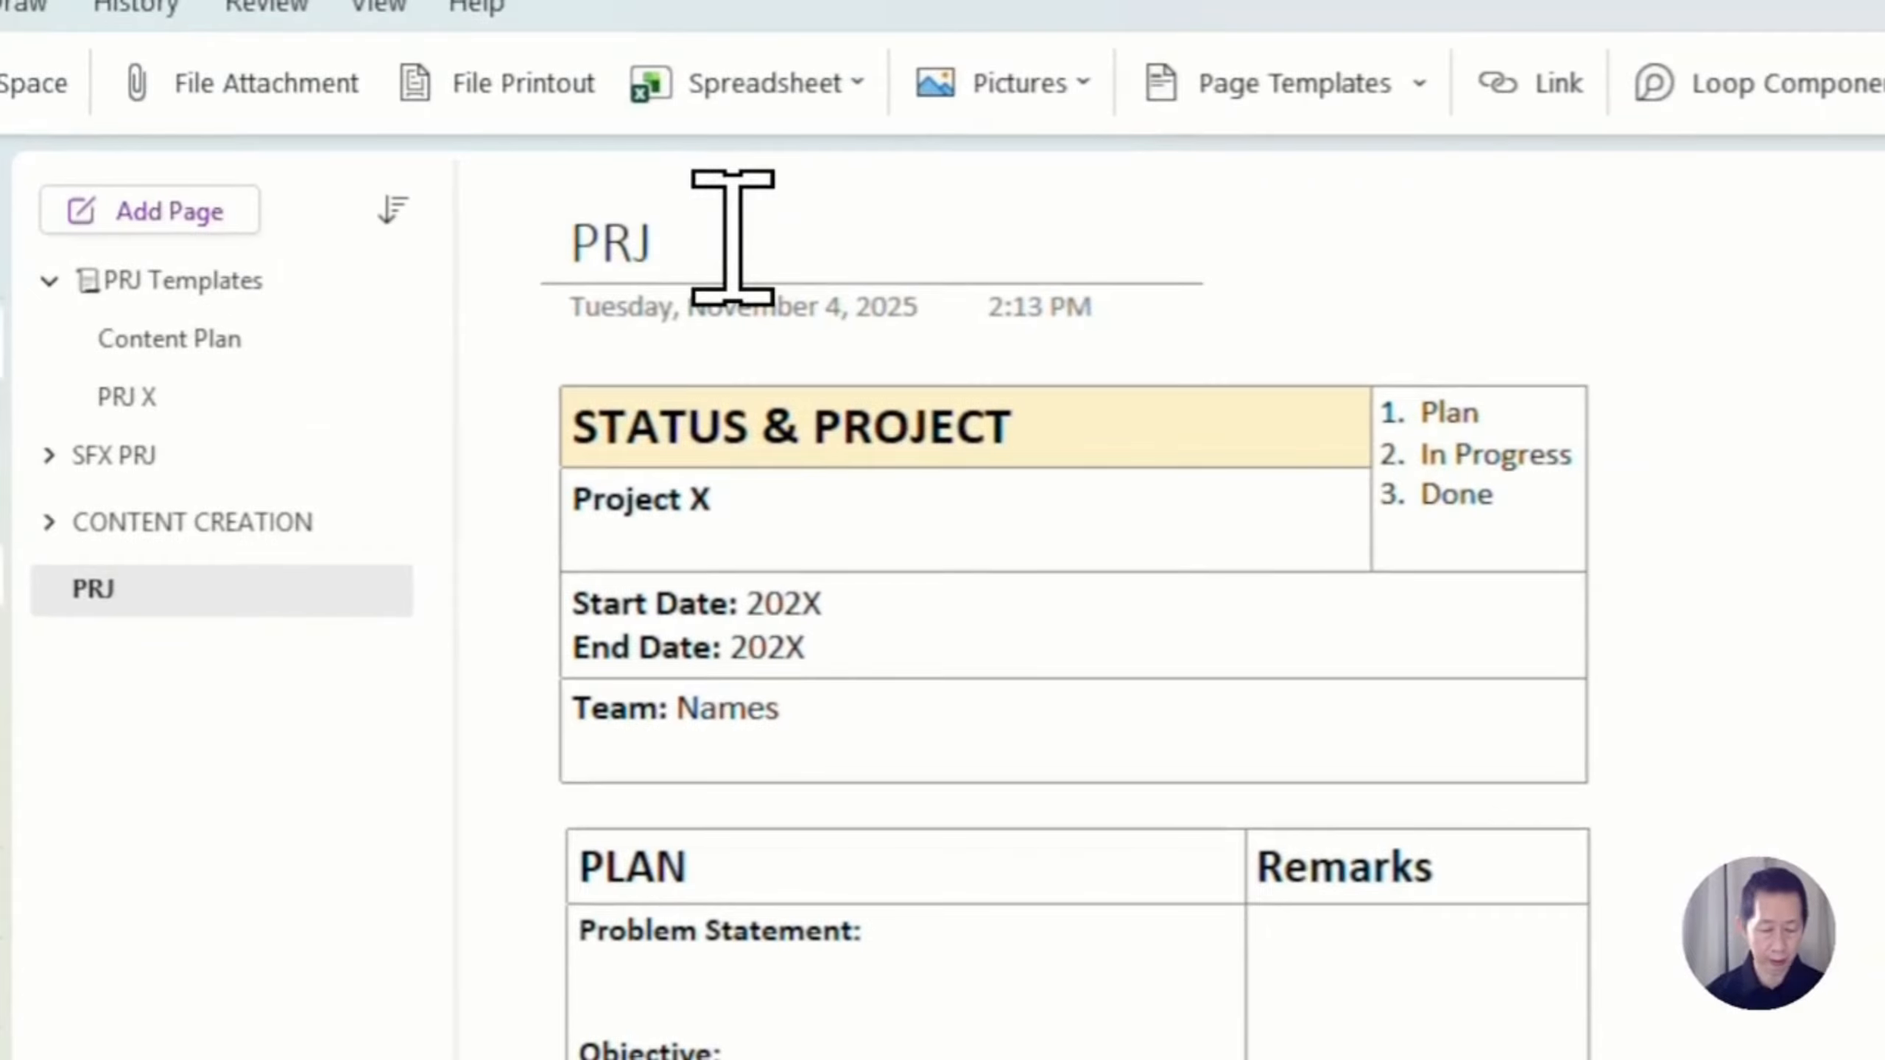
Rename the new page as PRJ ABC and move it directly below PRJ X in the PRJ Templates group
text(ABC)
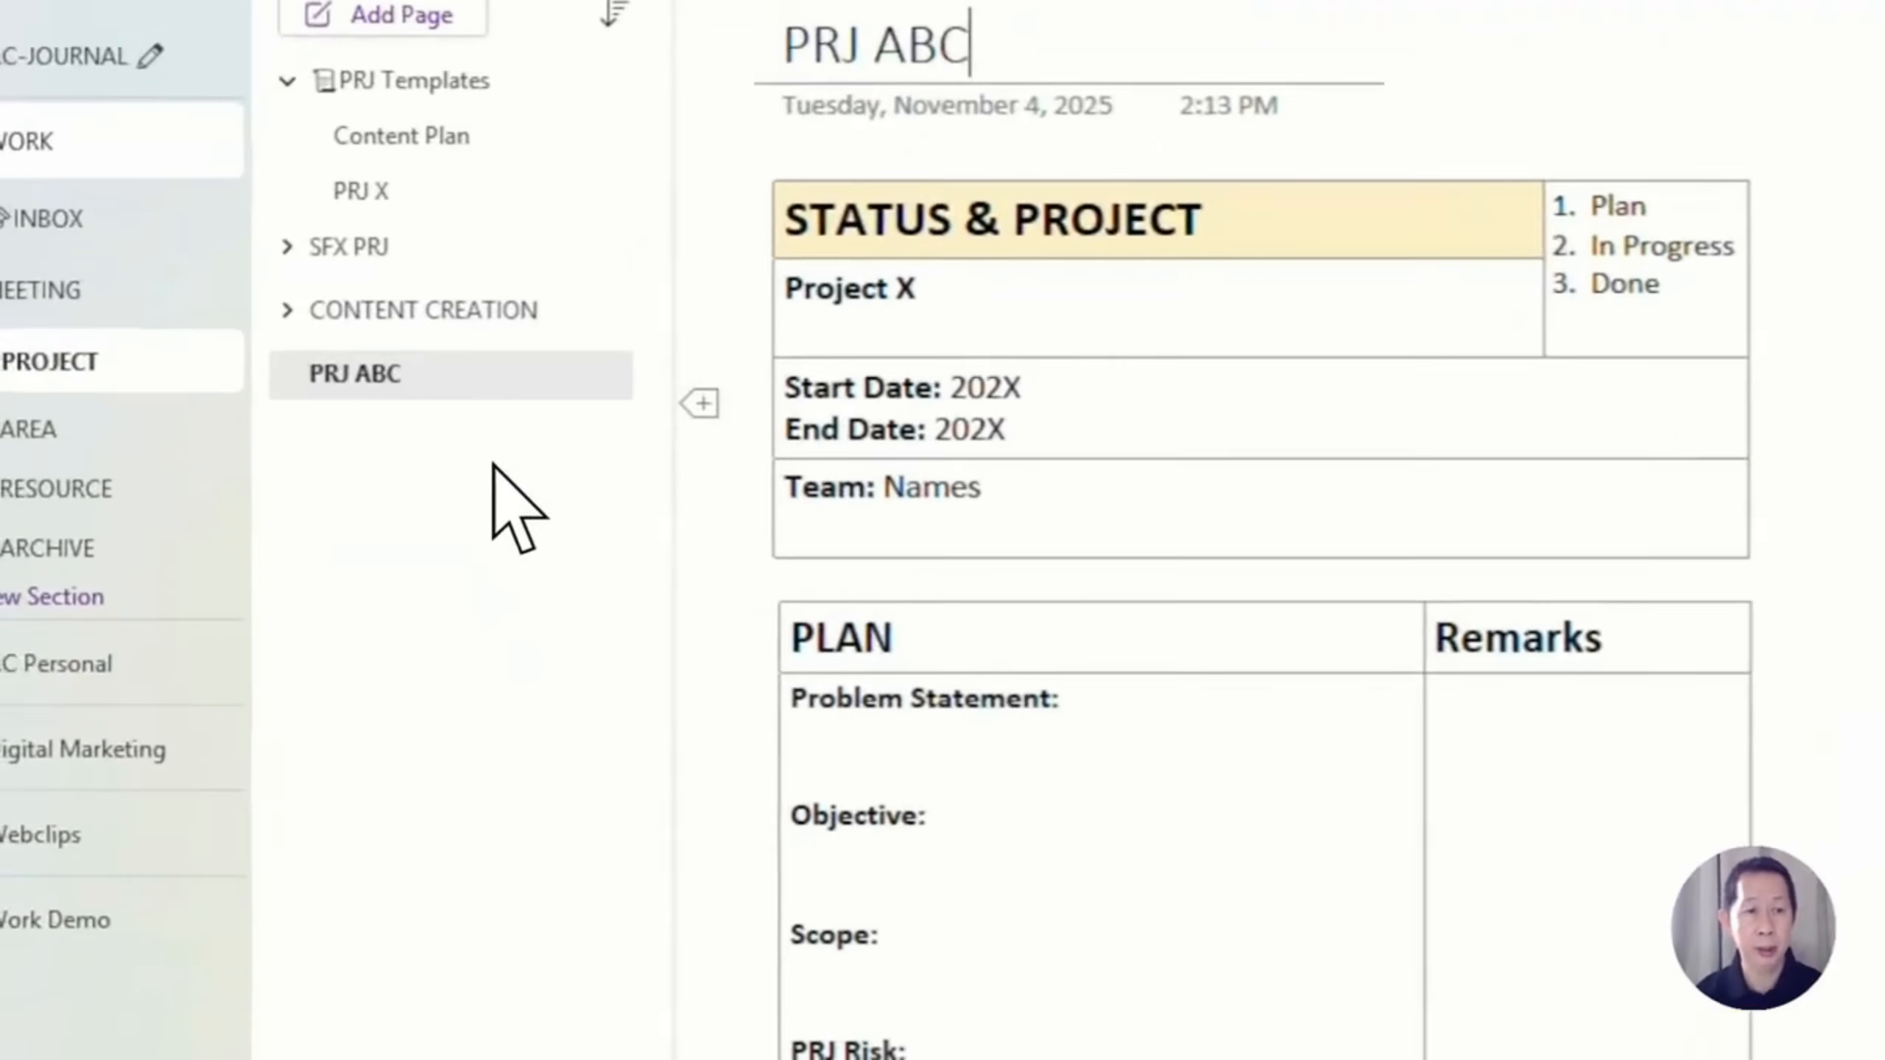
drag(386, 368, 407, 226)
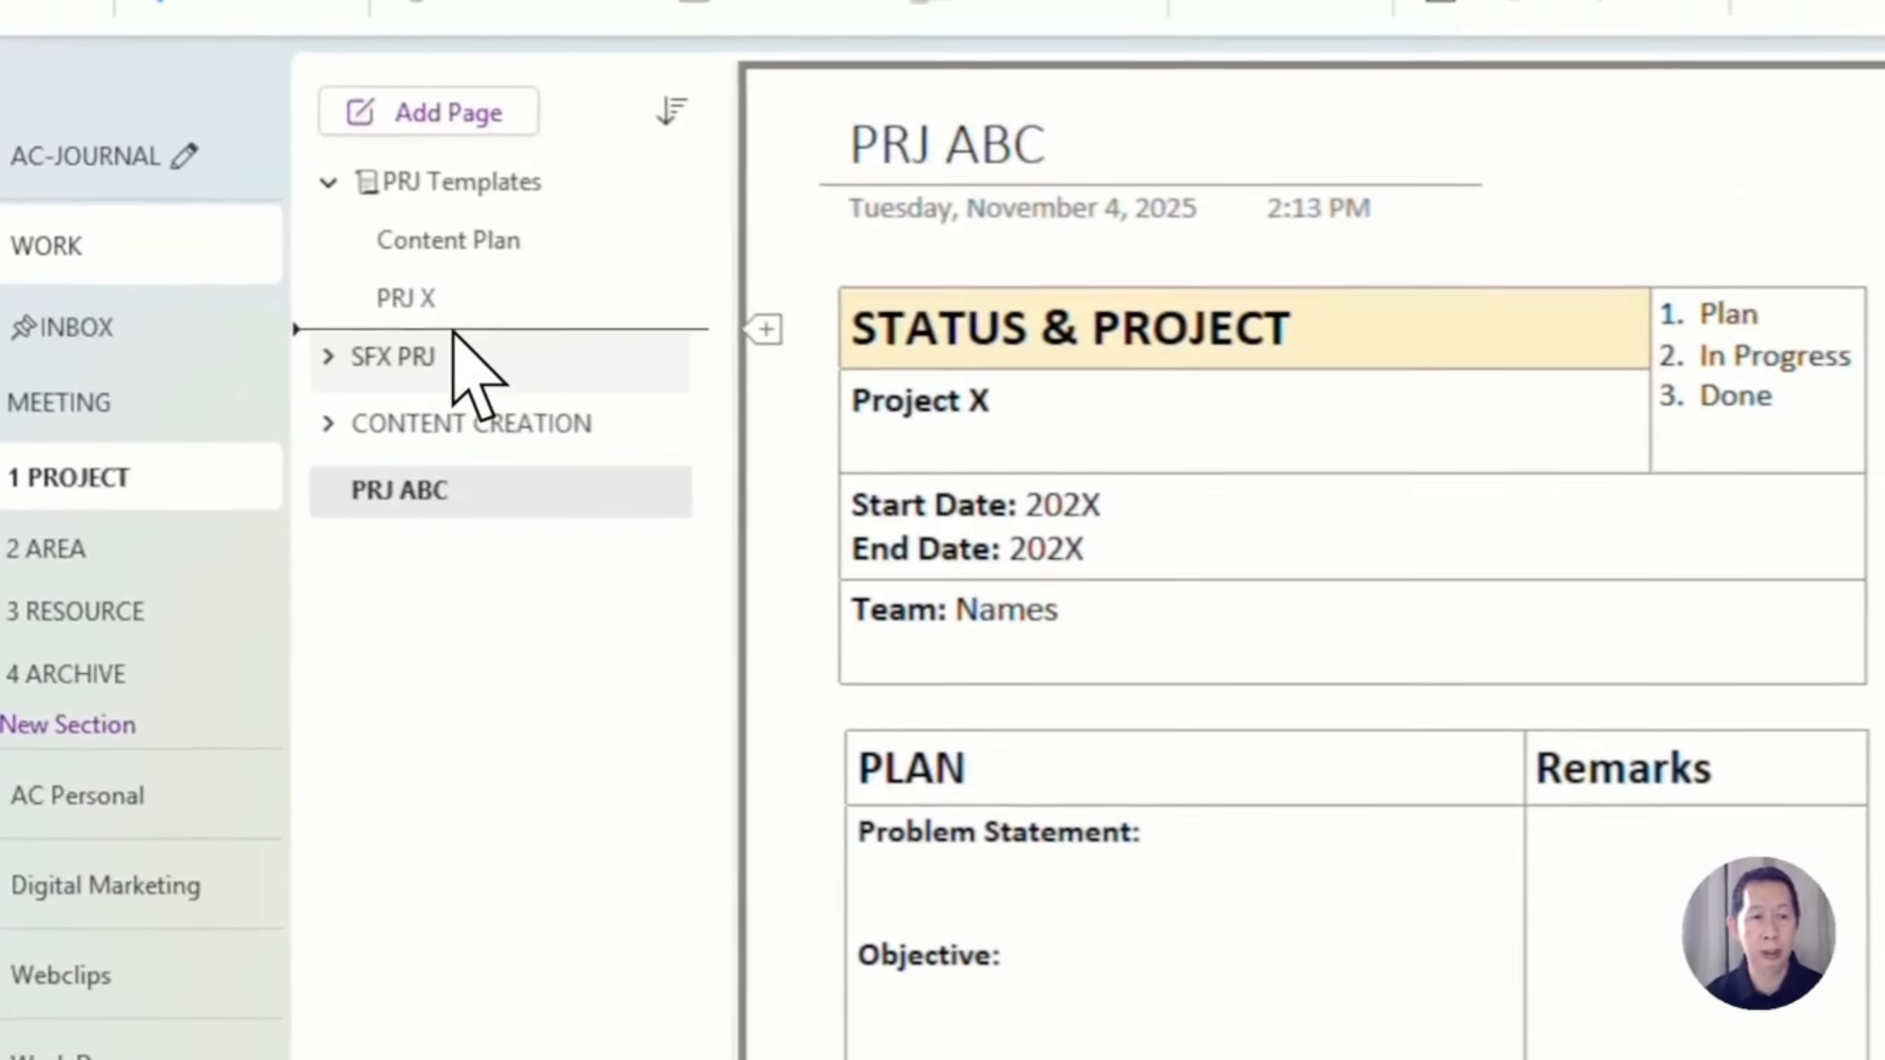
drag(454, 334, 468, 327)
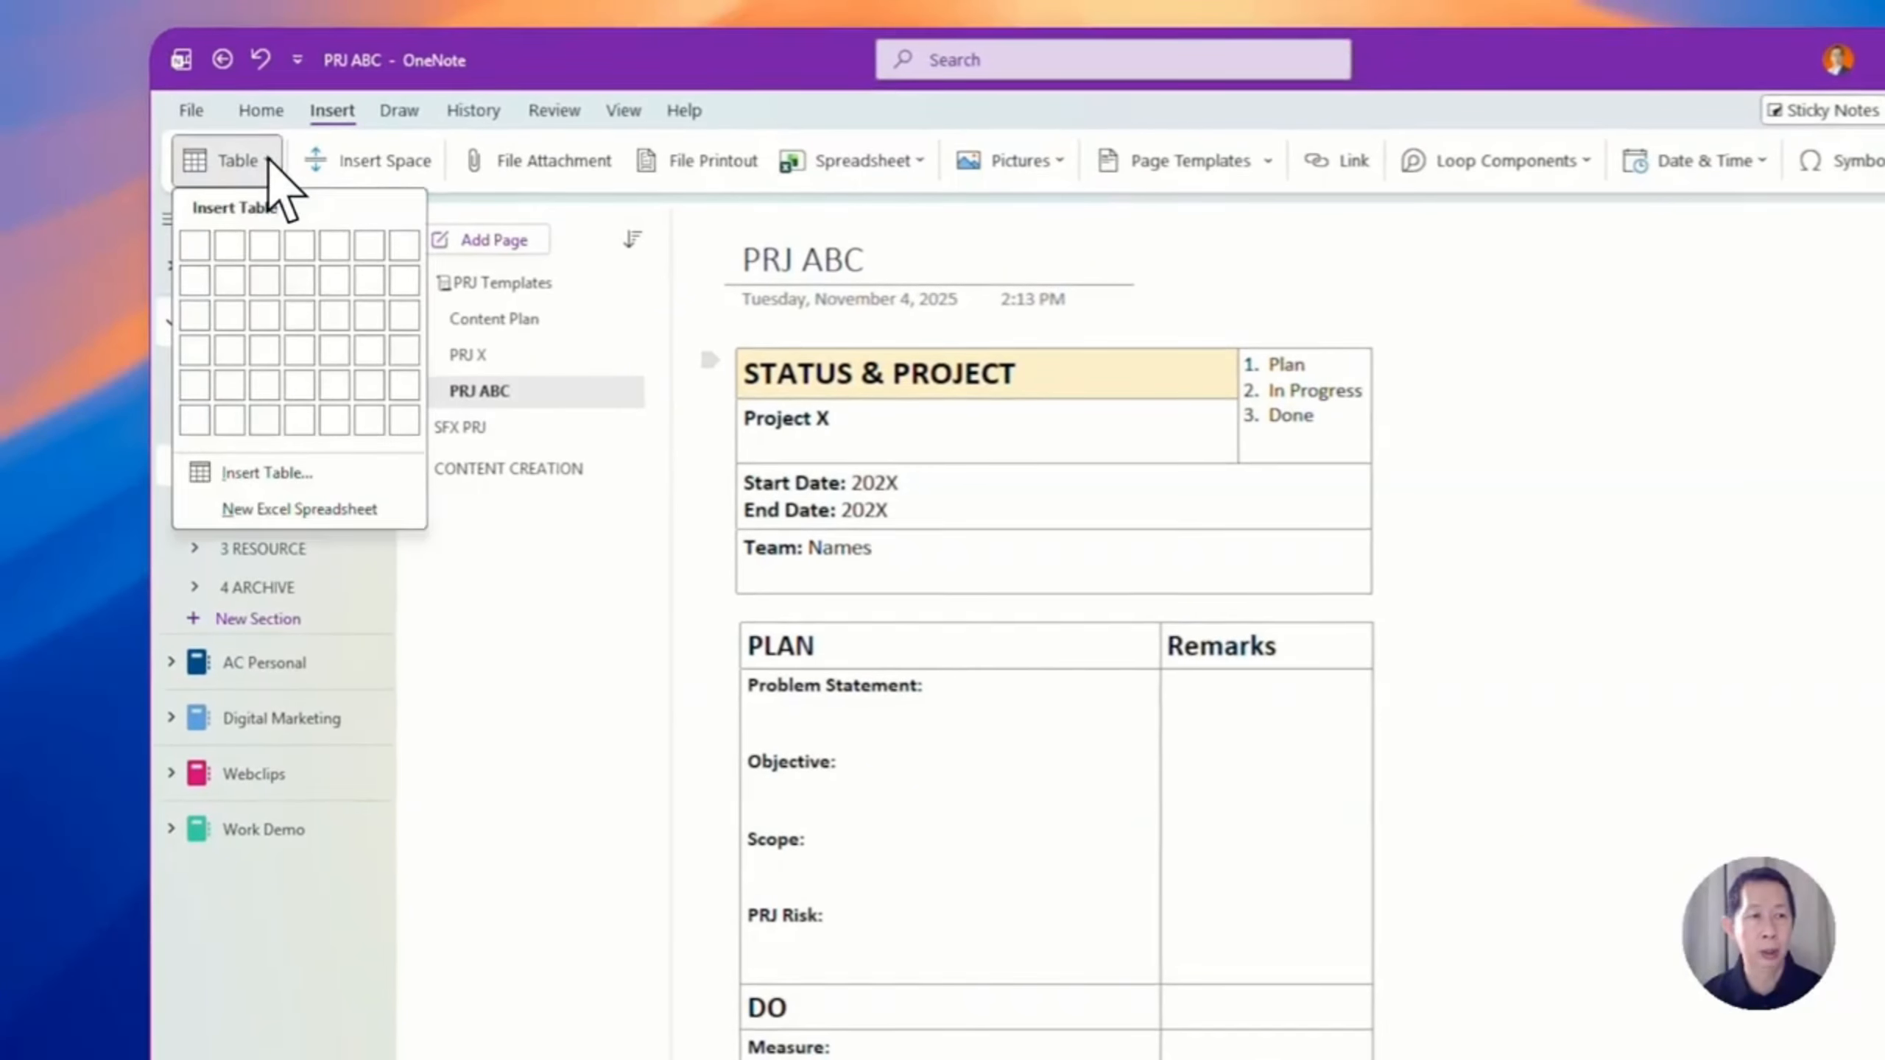
Insert a table of two columns and four rows beside the status table and enter STATUS & PROJECT in its first cell
click(229, 350)
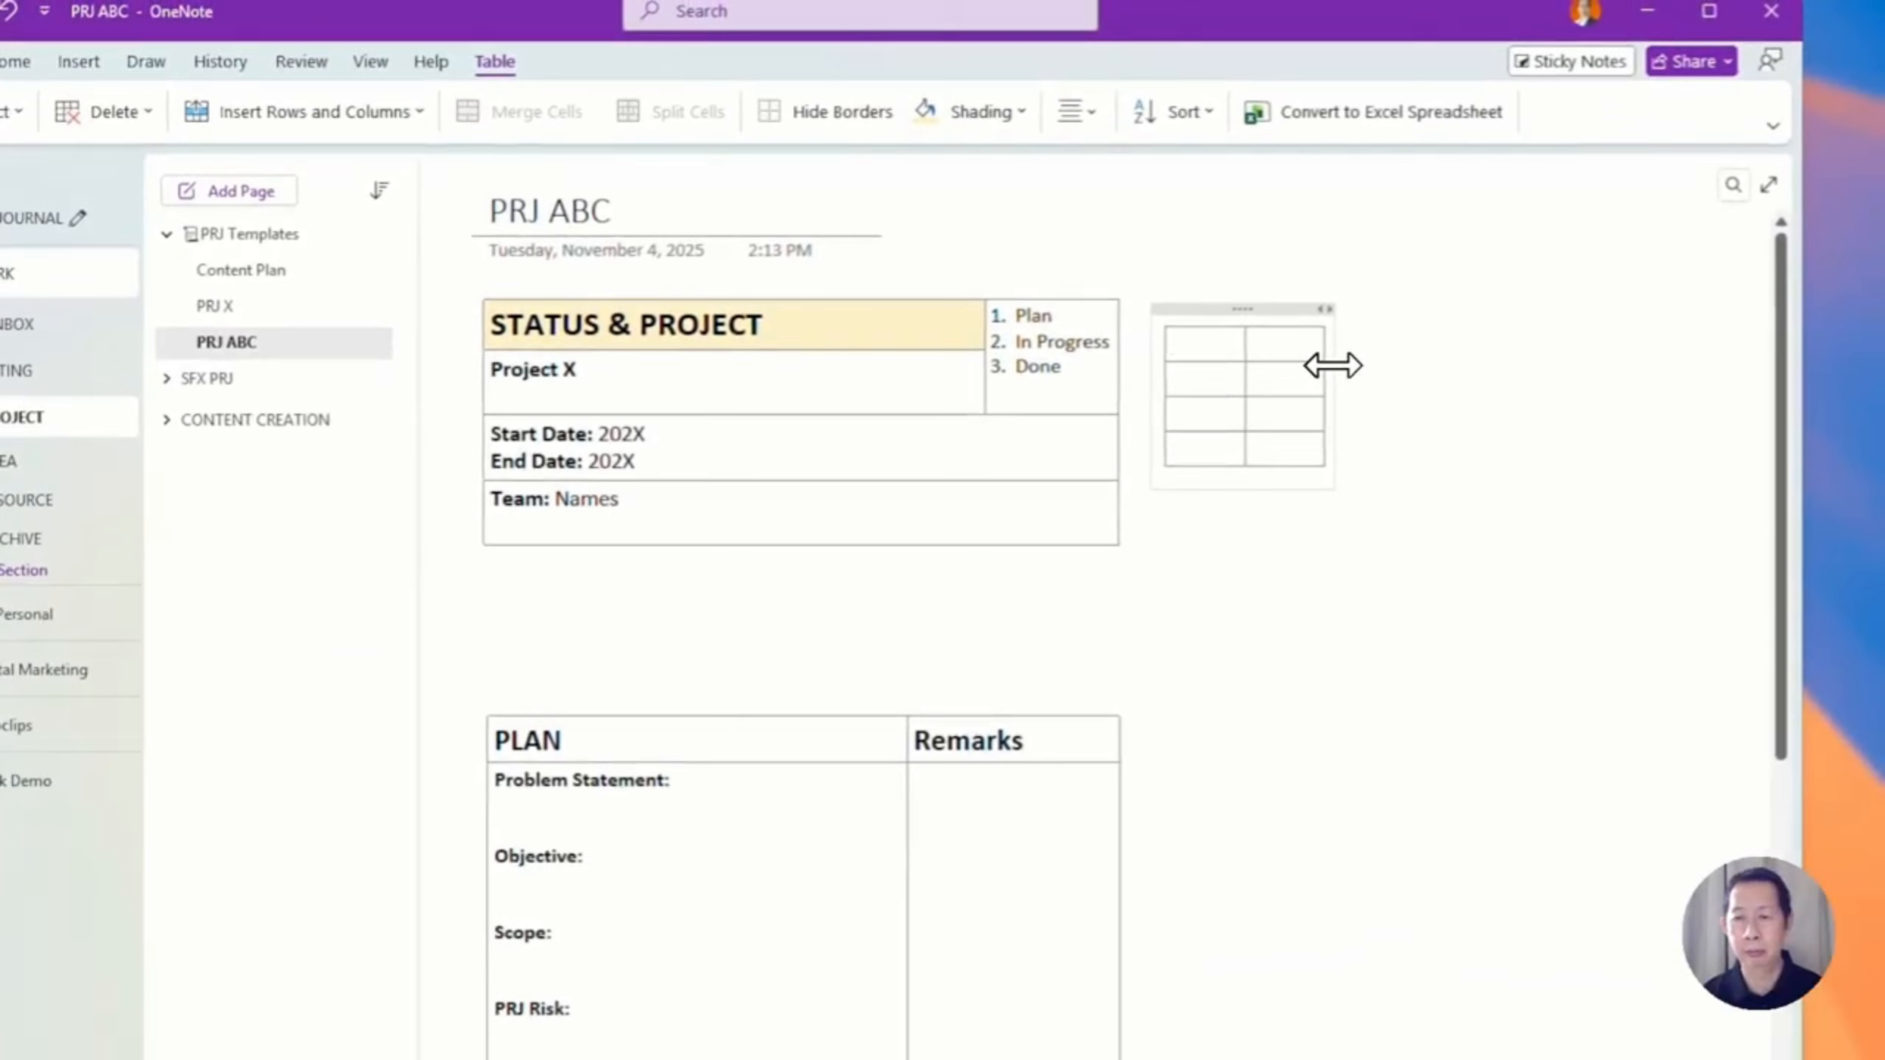
drag(1332, 364, 1656, 386)
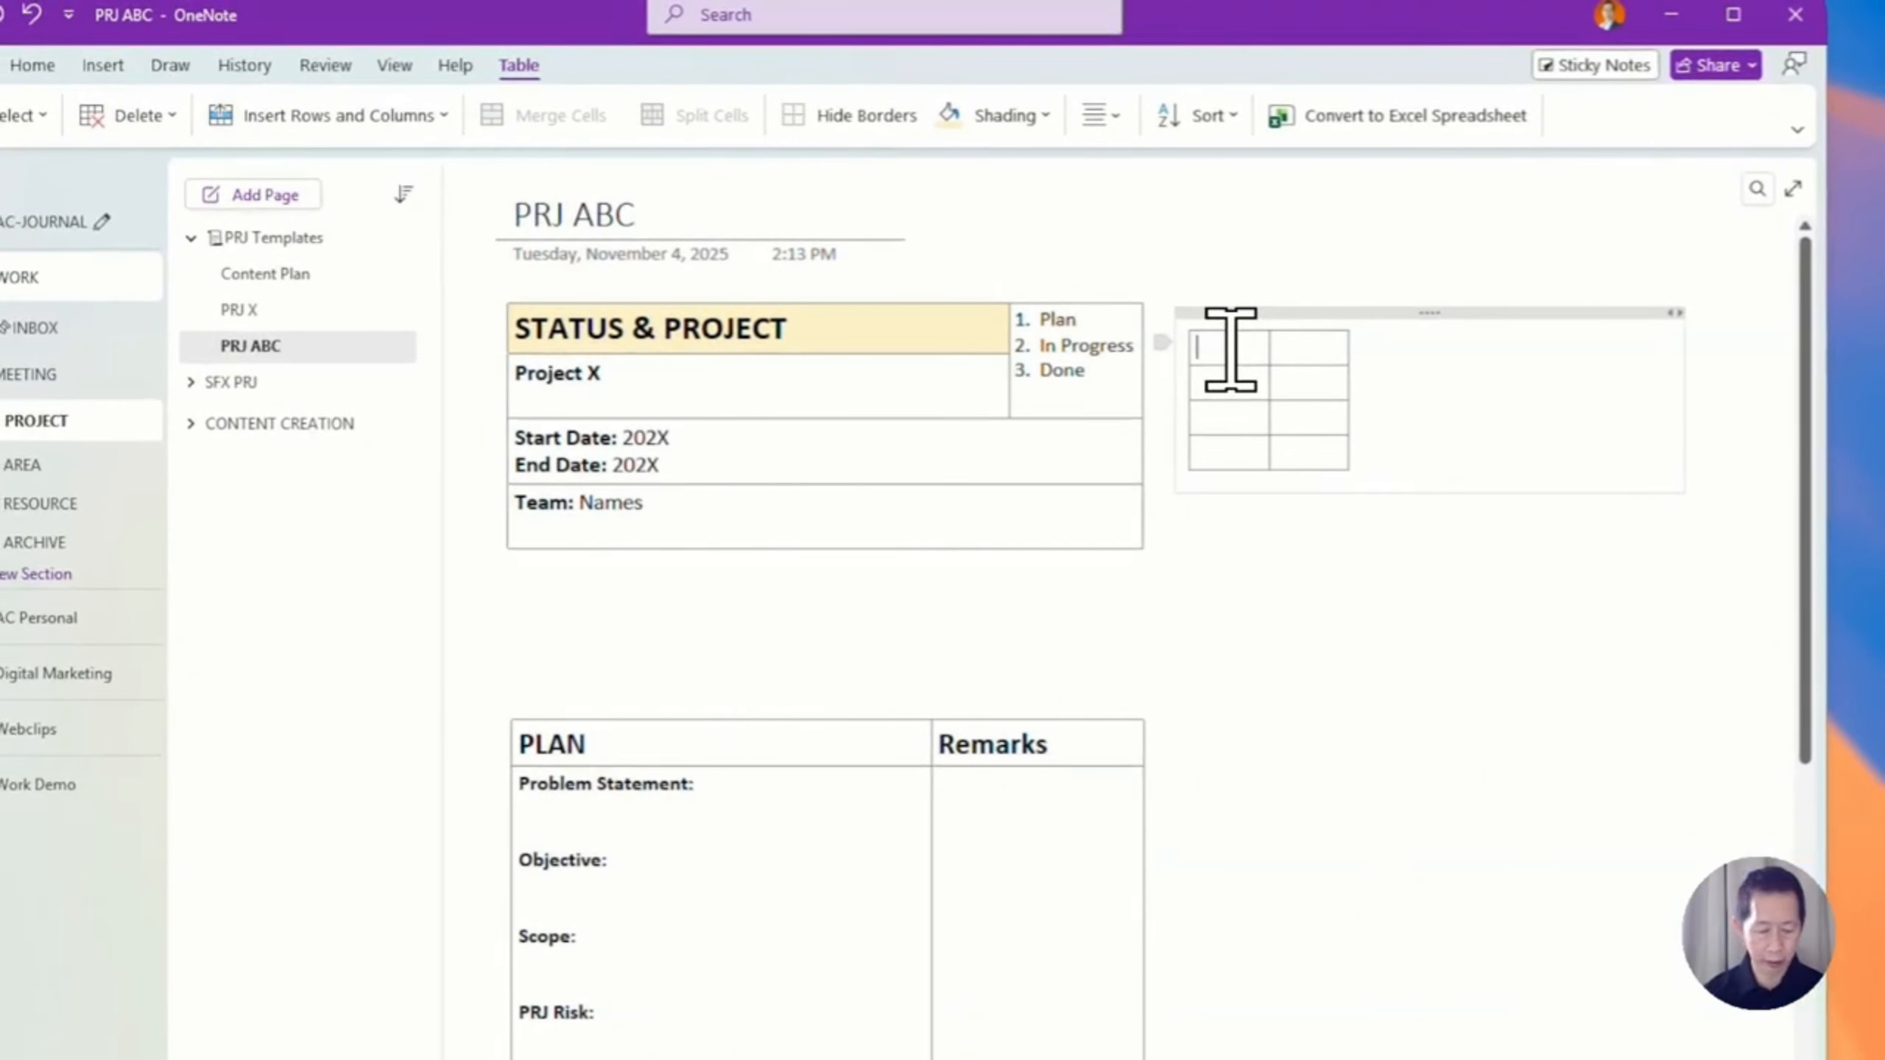
text(STATUS & PROJECT)
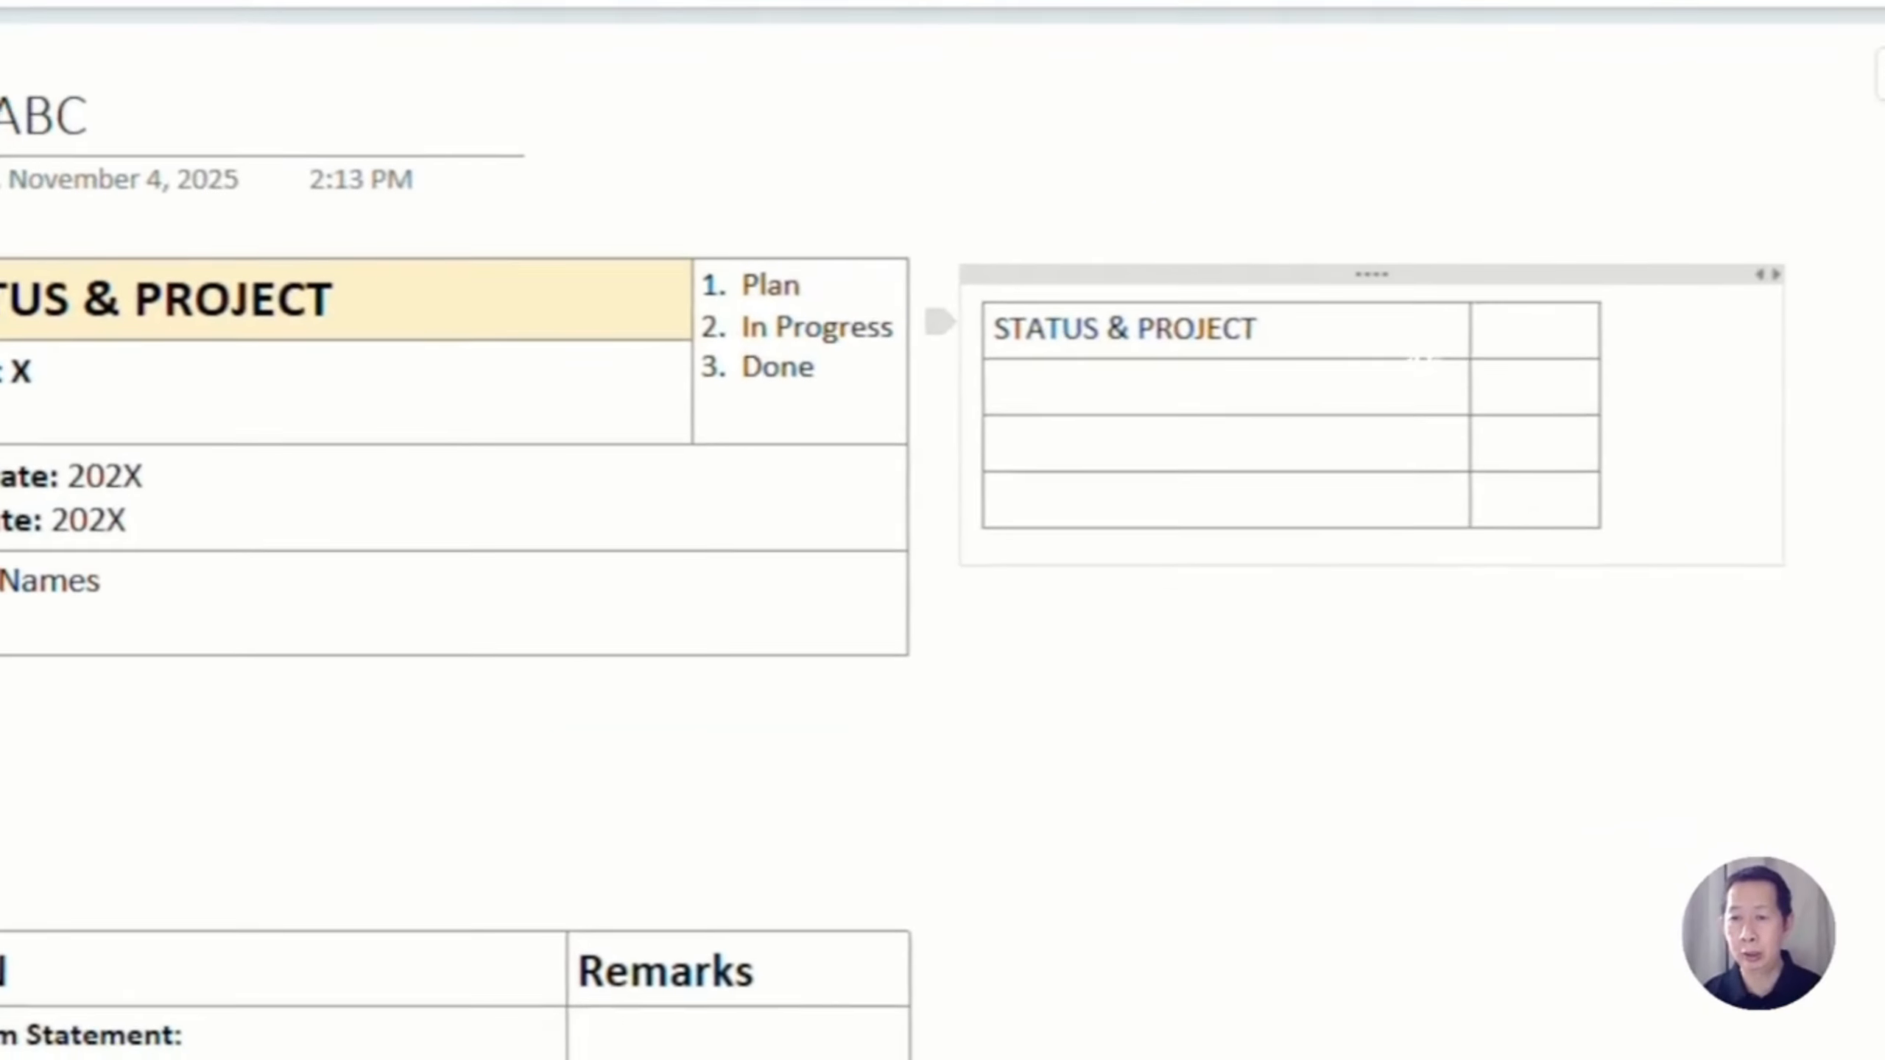
Make the new table's STATUS & PROJECT heading bold at size 16 and widen the table's second column
triple_click(1232, 328)
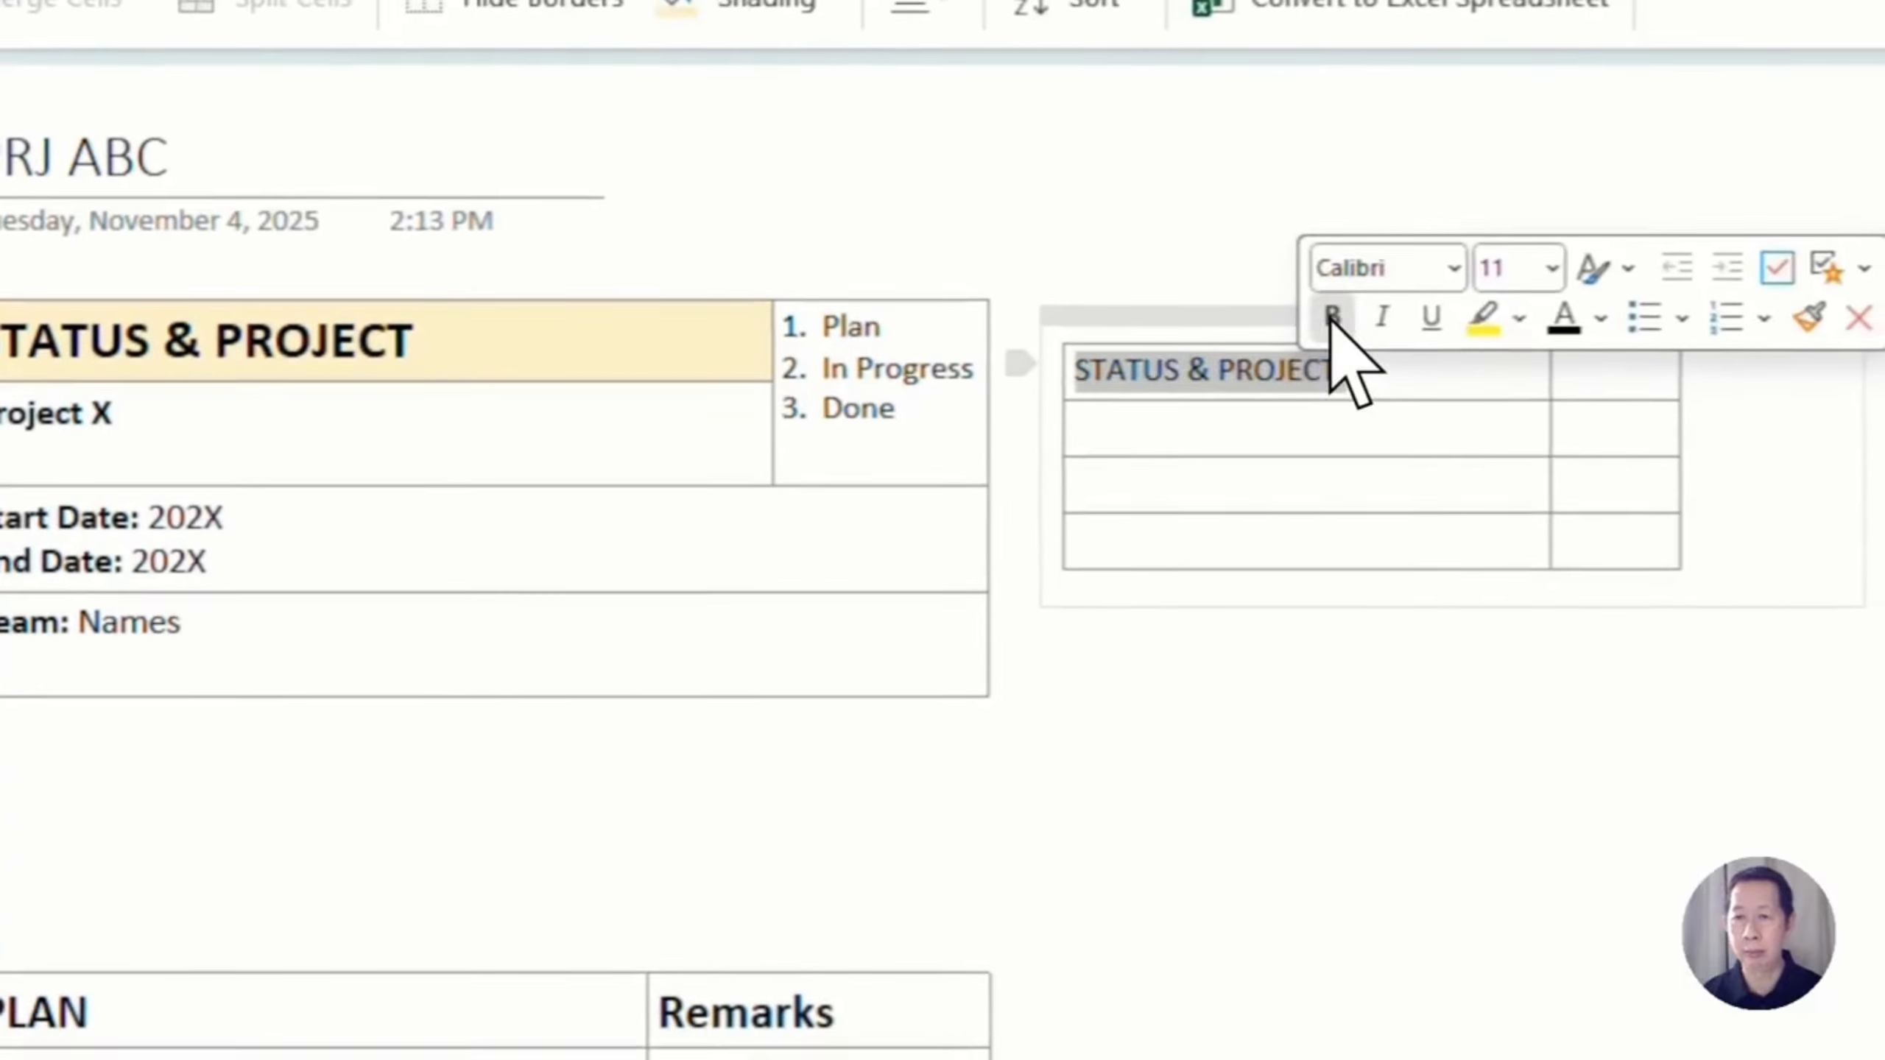
click(1549, 269)
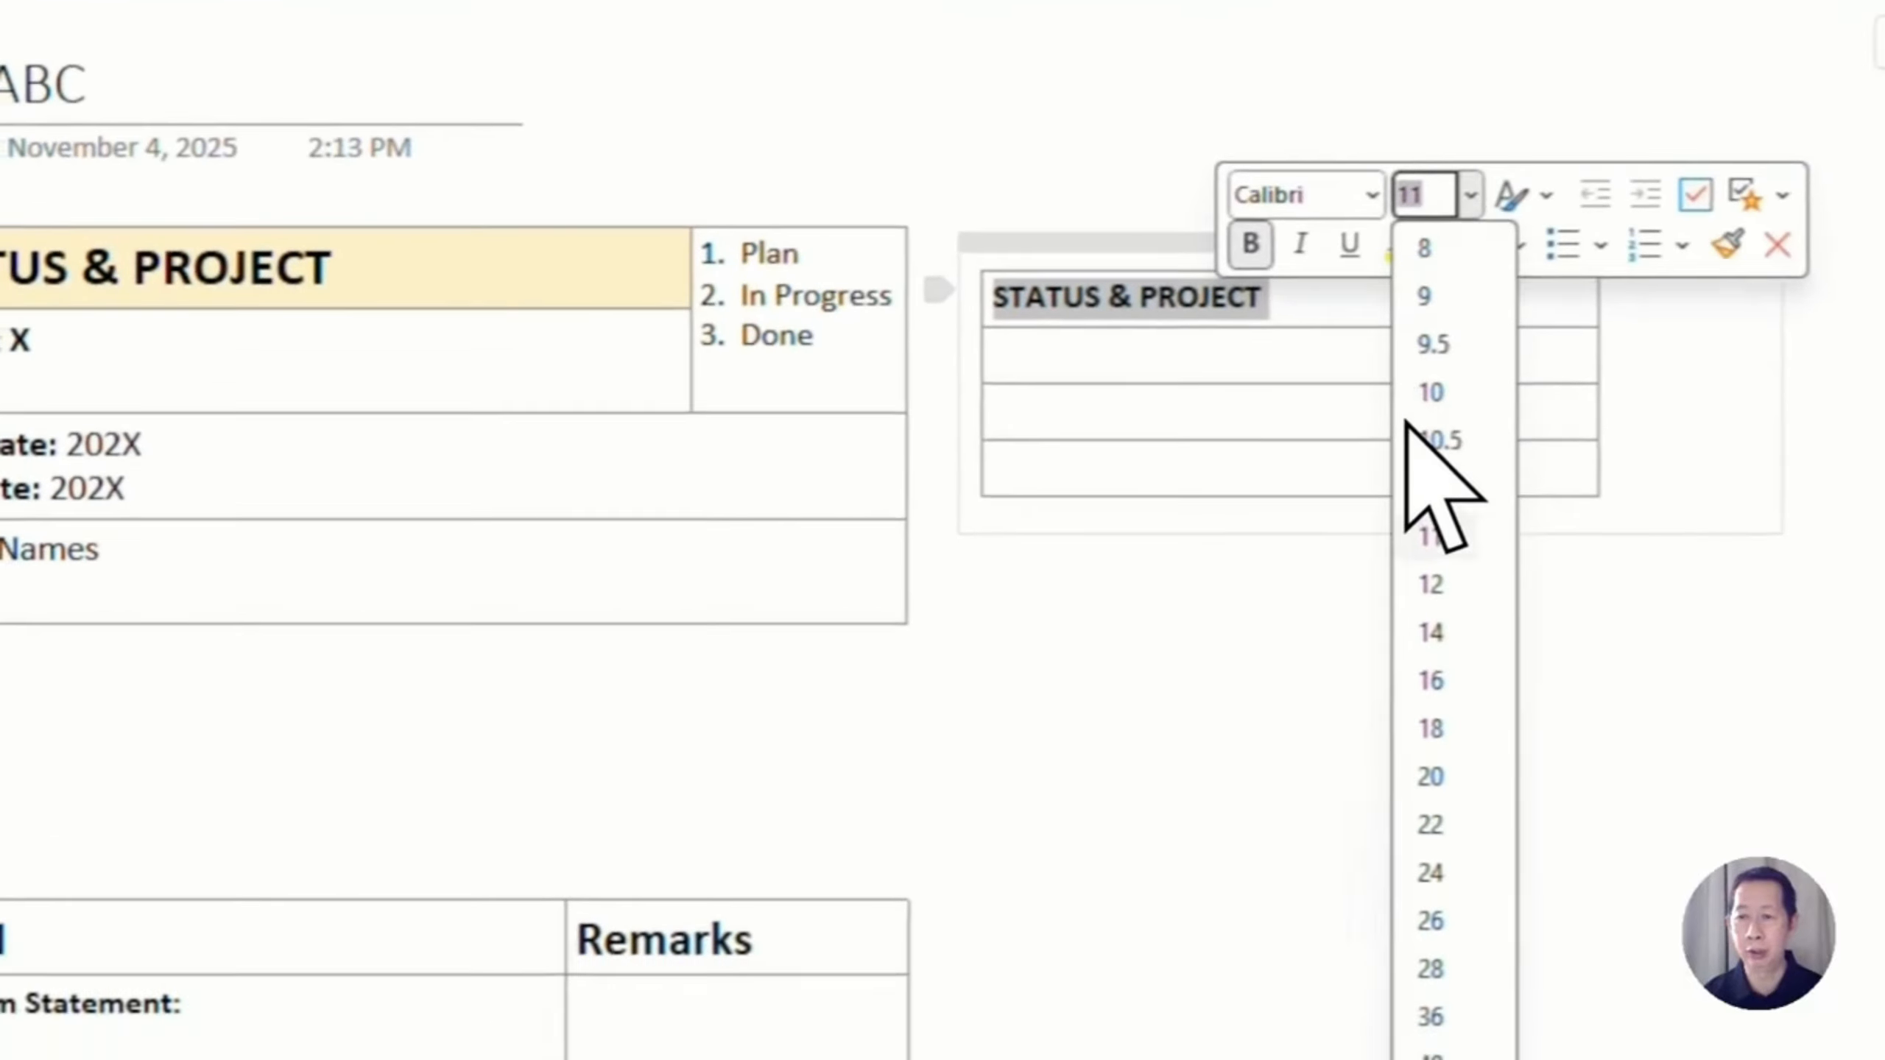
click(1429, 679)
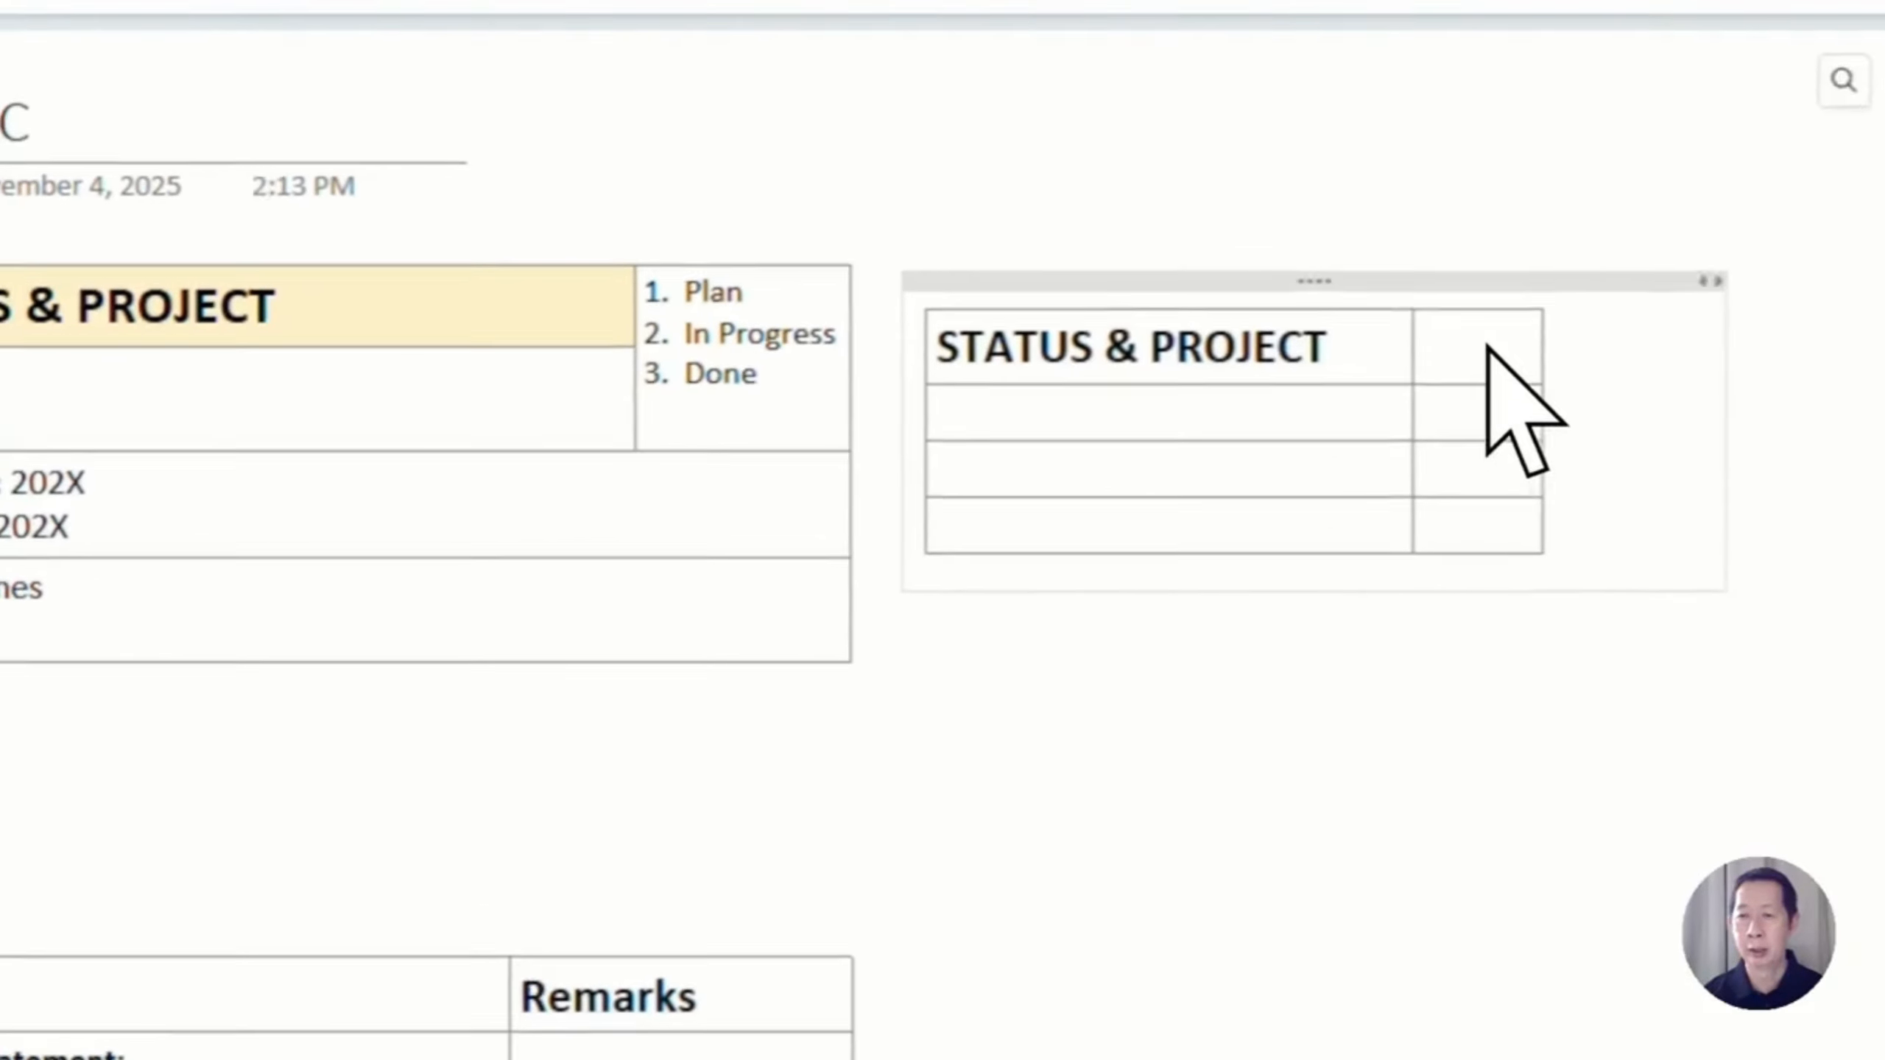
drag(1543, 353, 1673, 357)
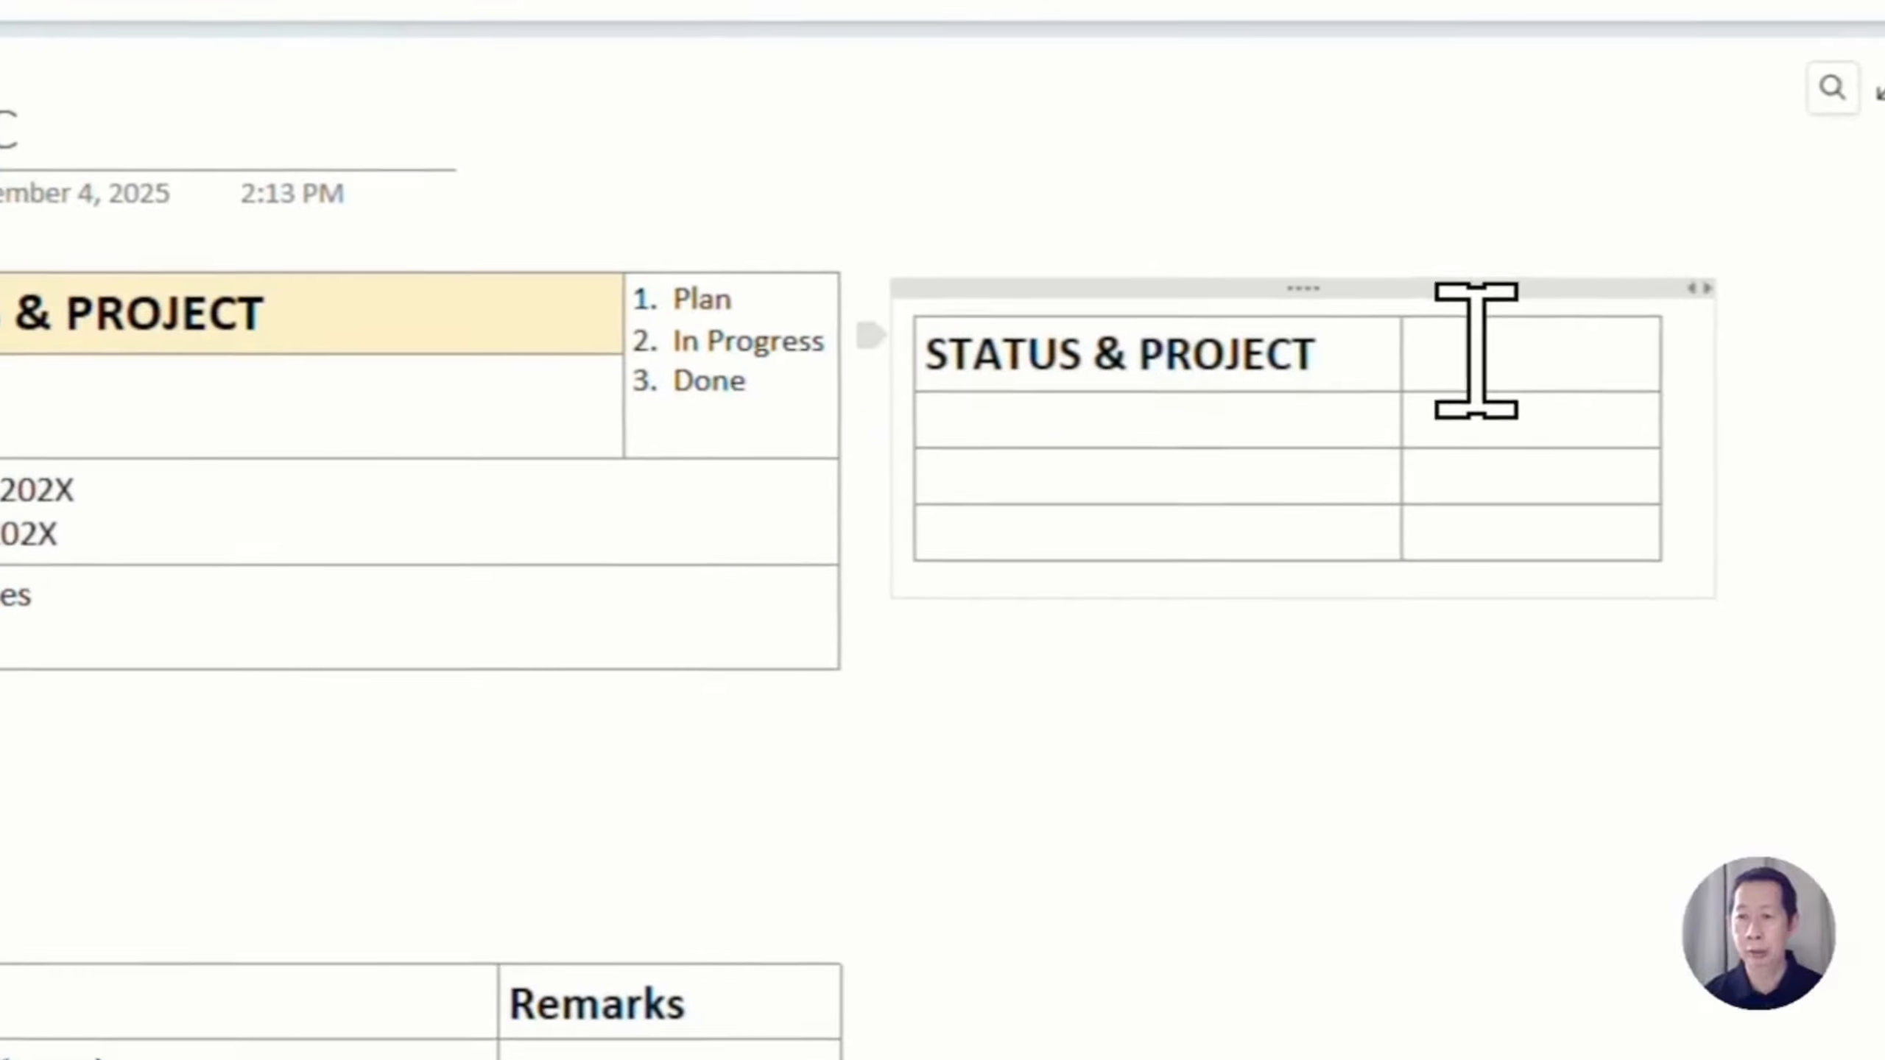
Fill the first column below the heading with Proj name, Start Date and End Date in one cell, and Team: in the last row
click(1000, 417)
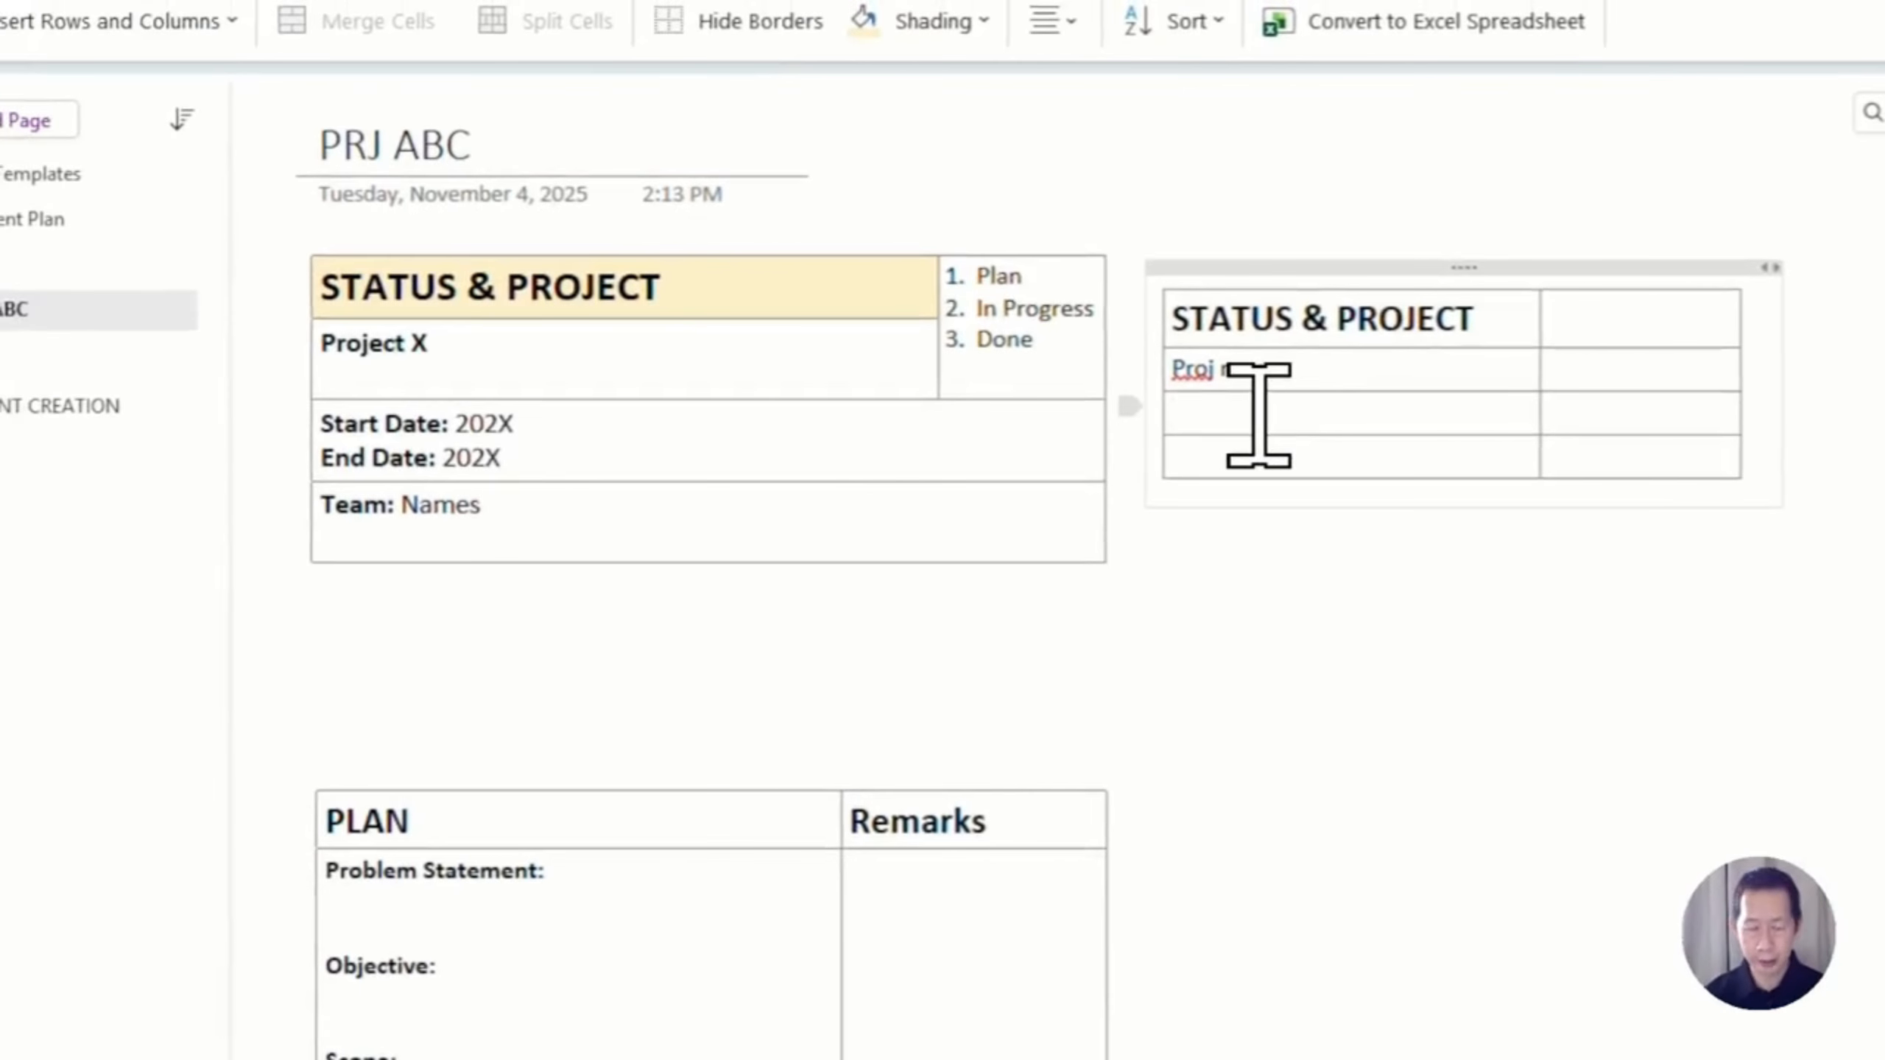
key(Return)
text(Sta)
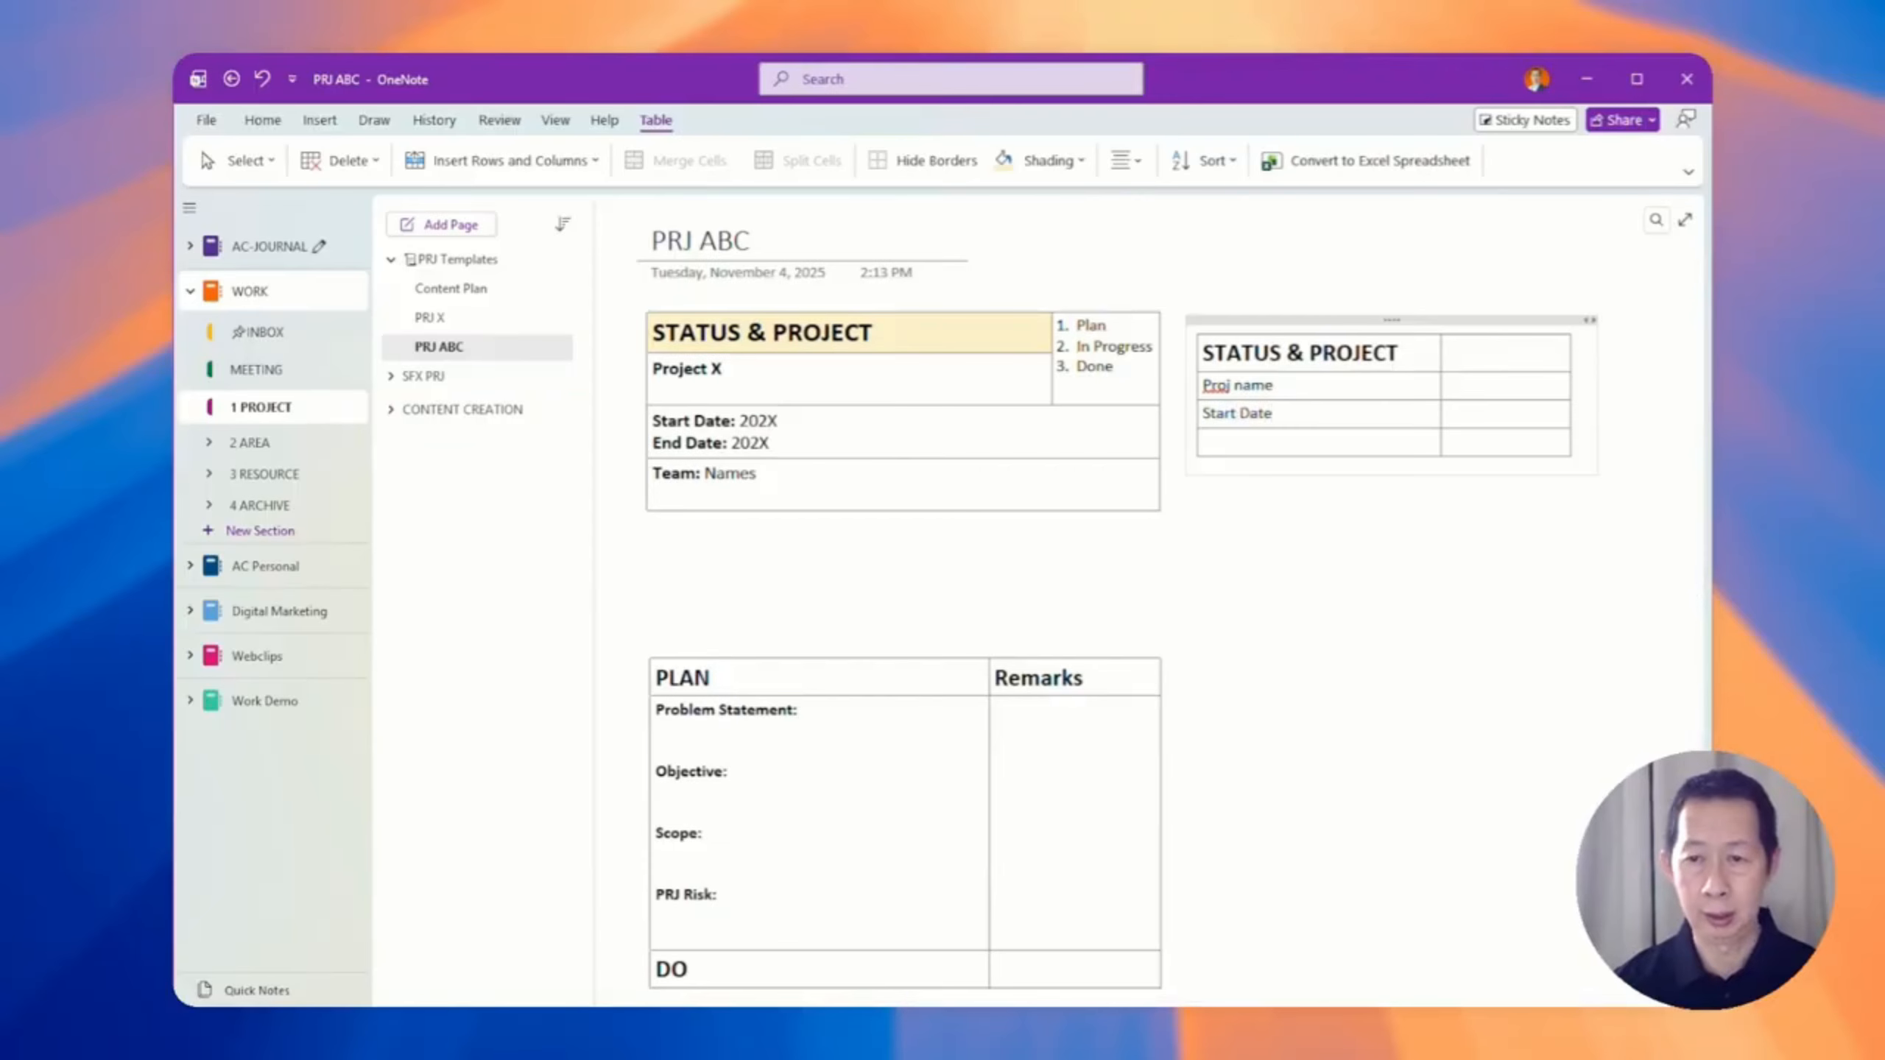
text(rt Date)
key(Return)
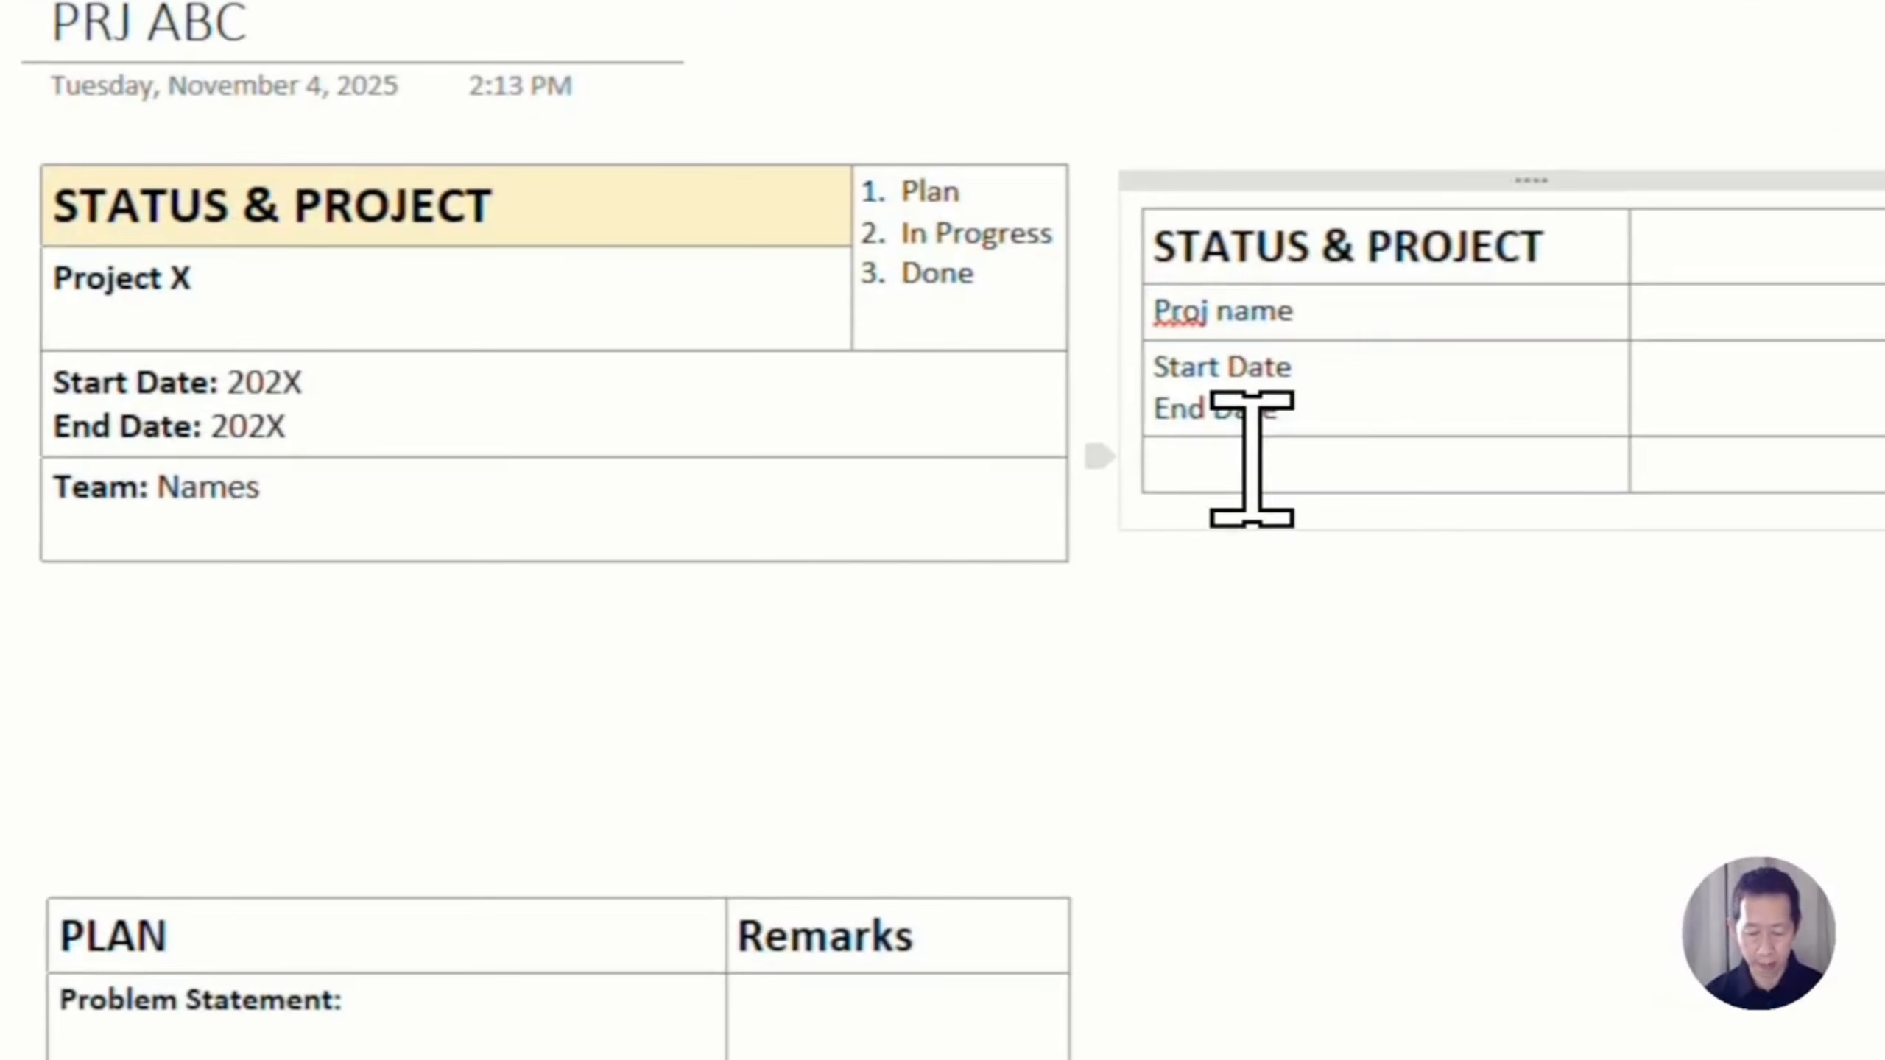
click(1252, 459)
text(Team:)
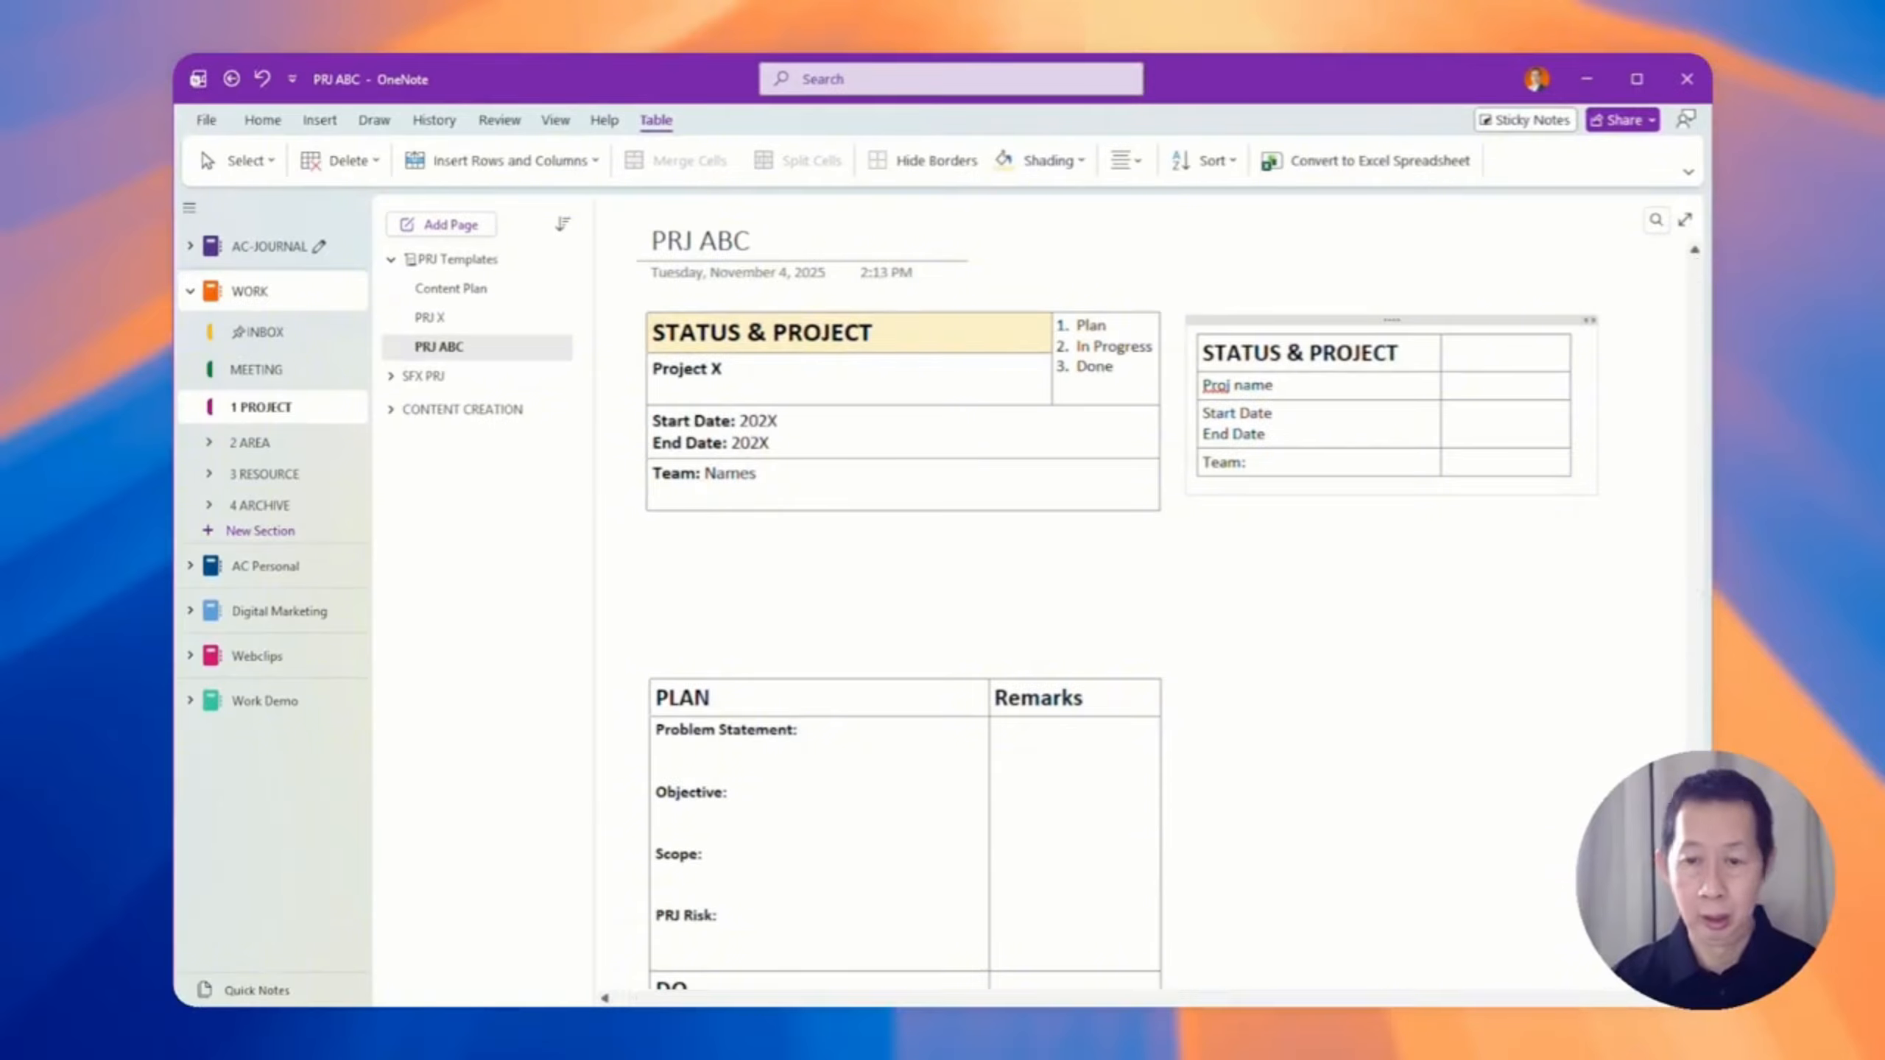
key(Return)
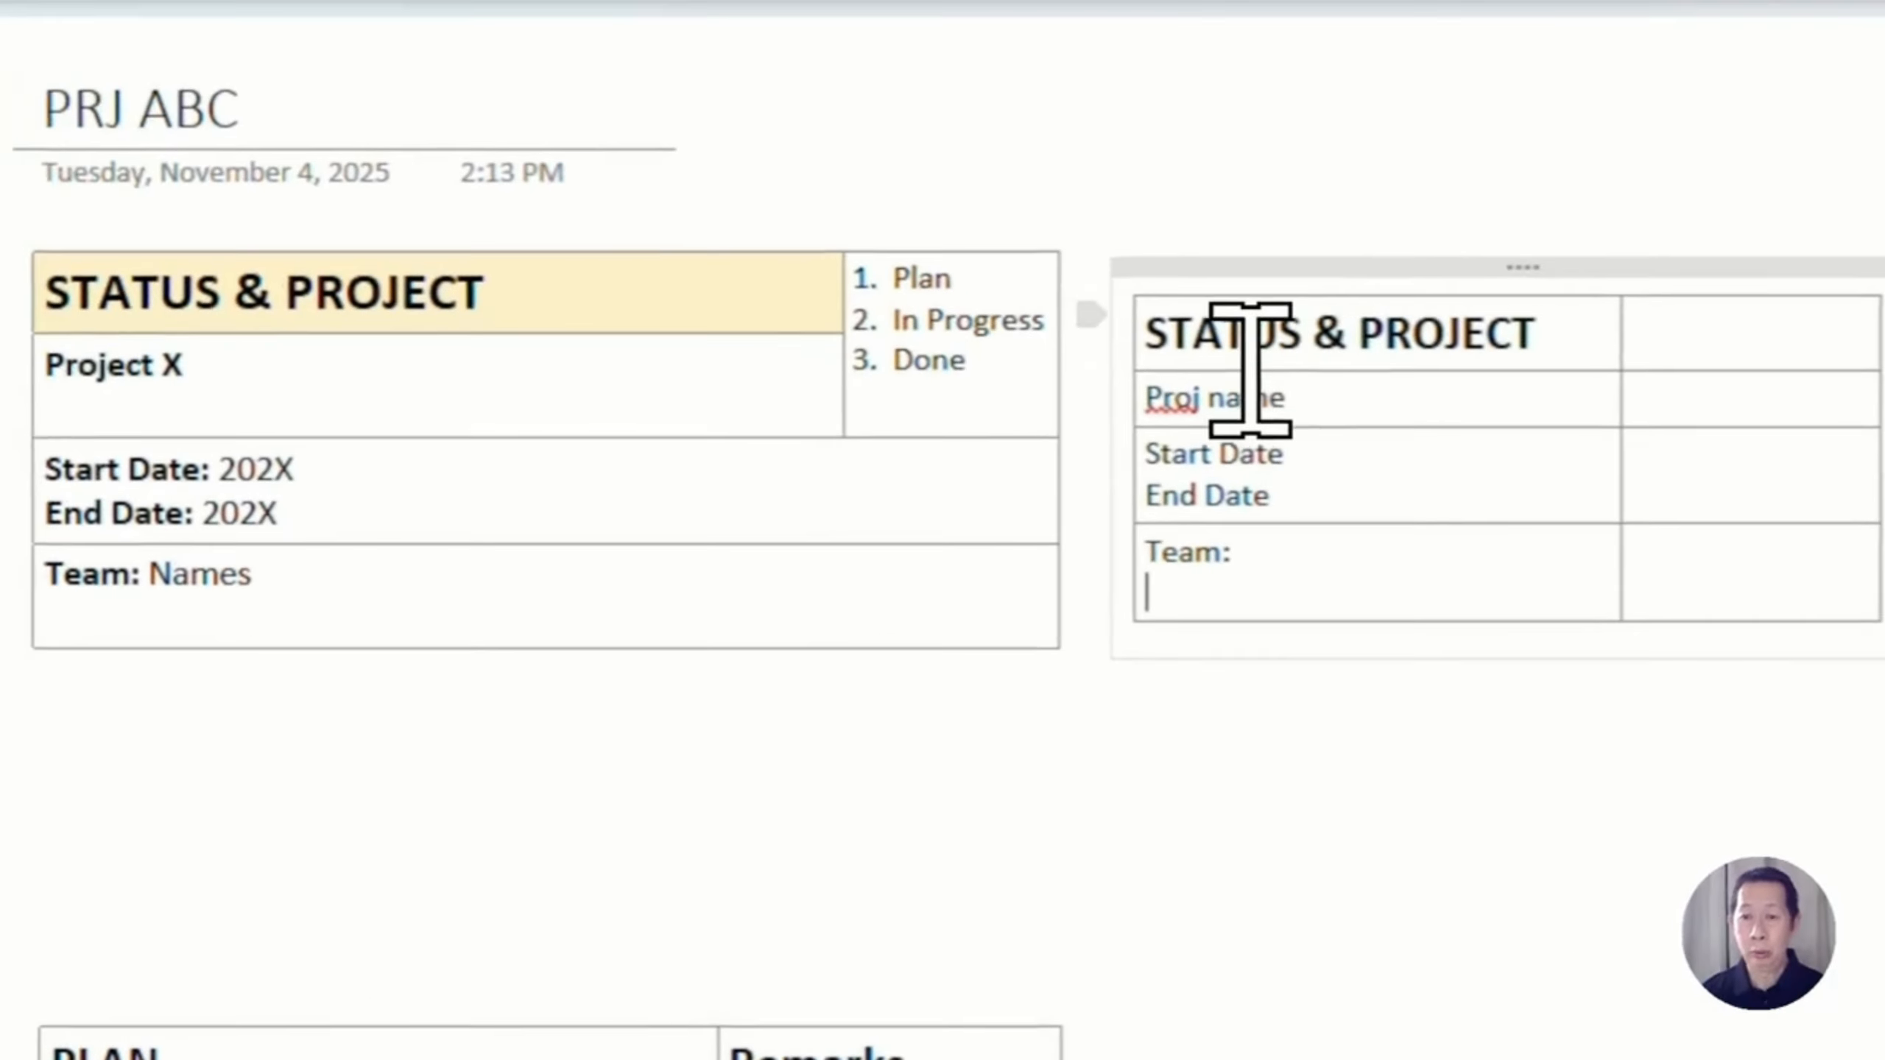
Change the new table's project entry to Proj ABC and apply the Plan tag to Project X in the original status table
click(1262, 375)
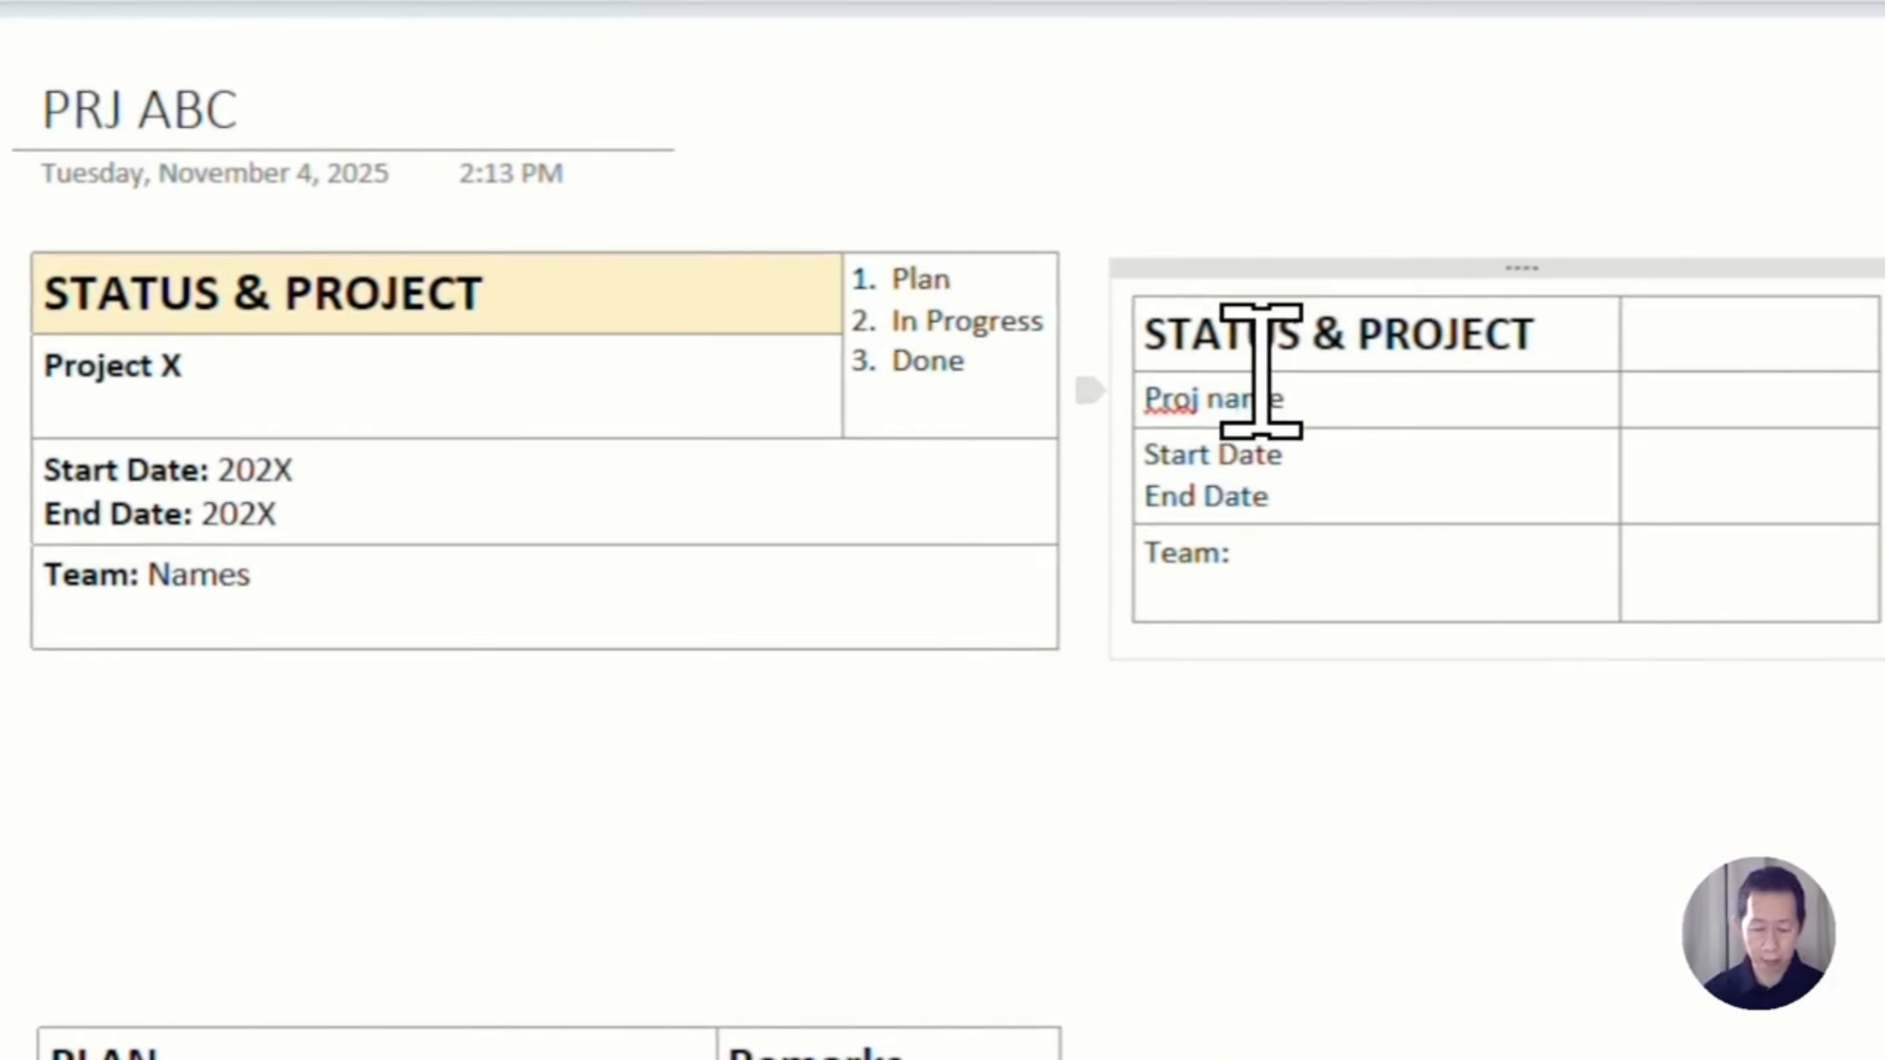
key(BackSpace)
key(BackSpace)
key(BackSpace)
key(BackSpace)
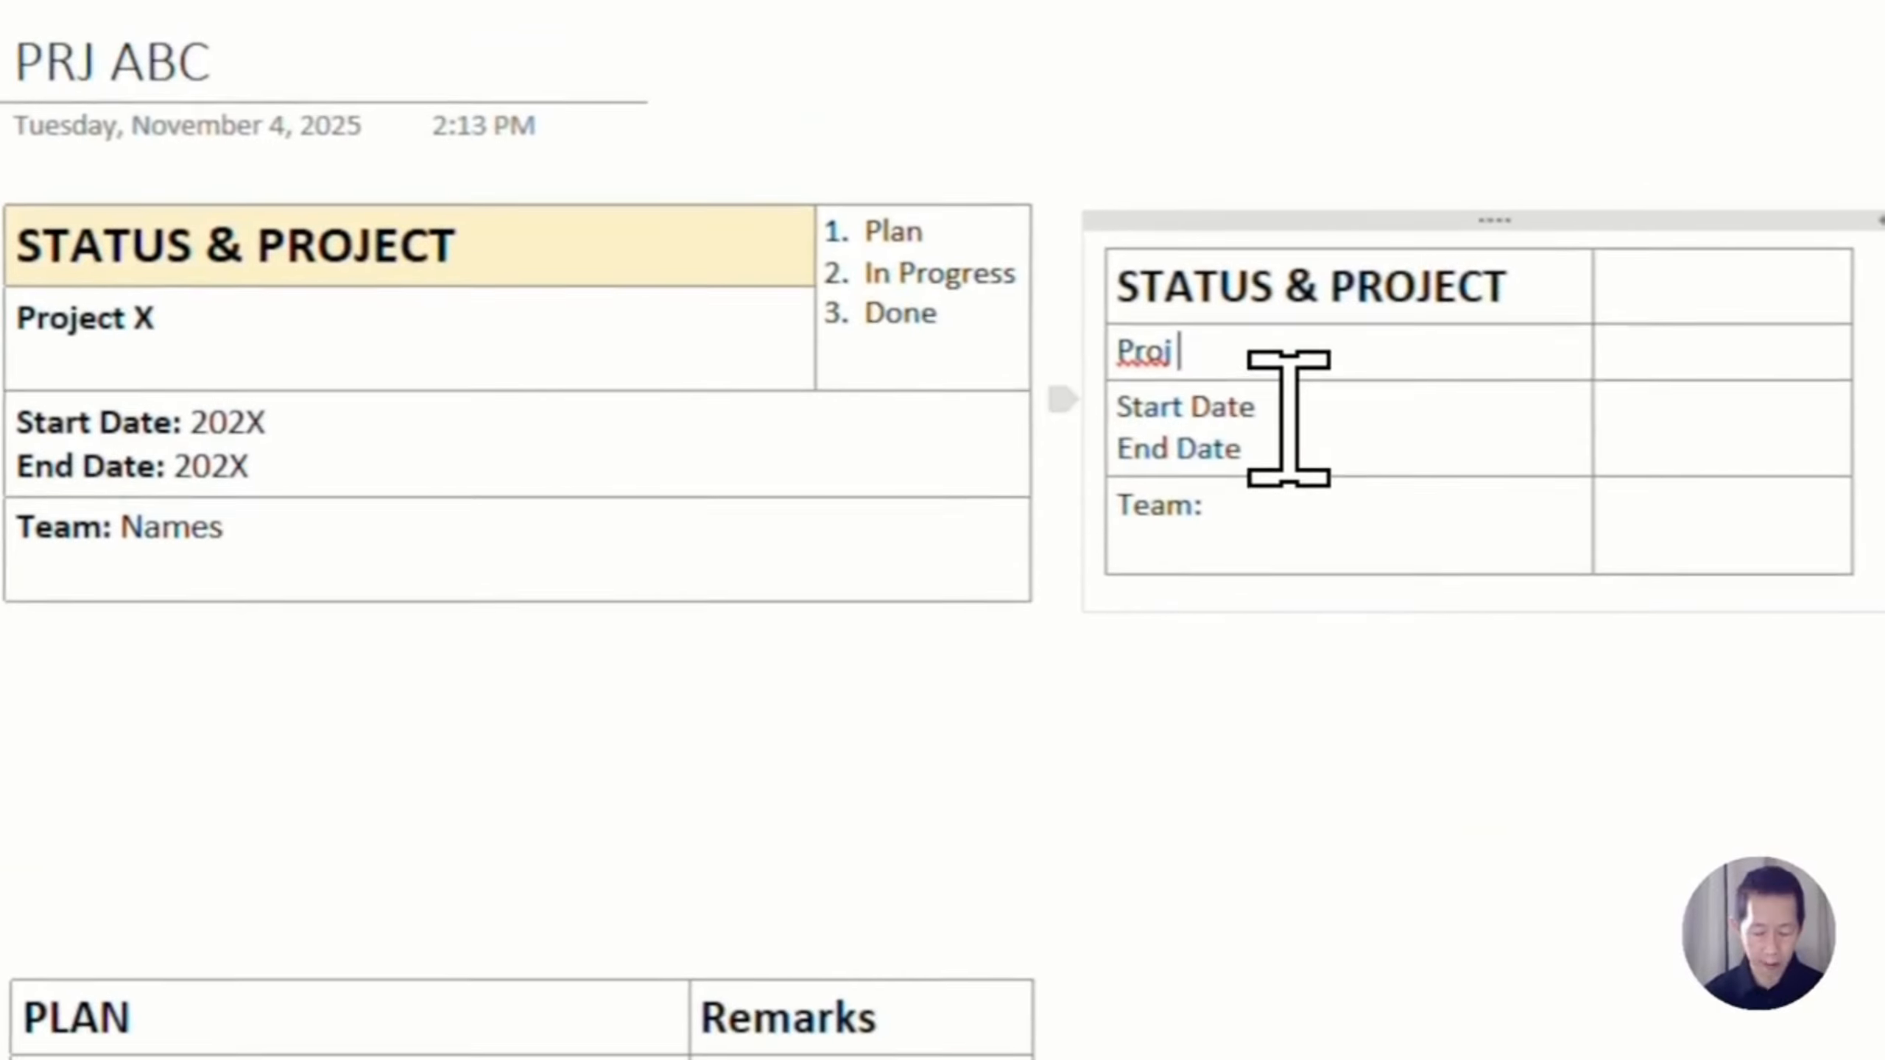
text(ABC)
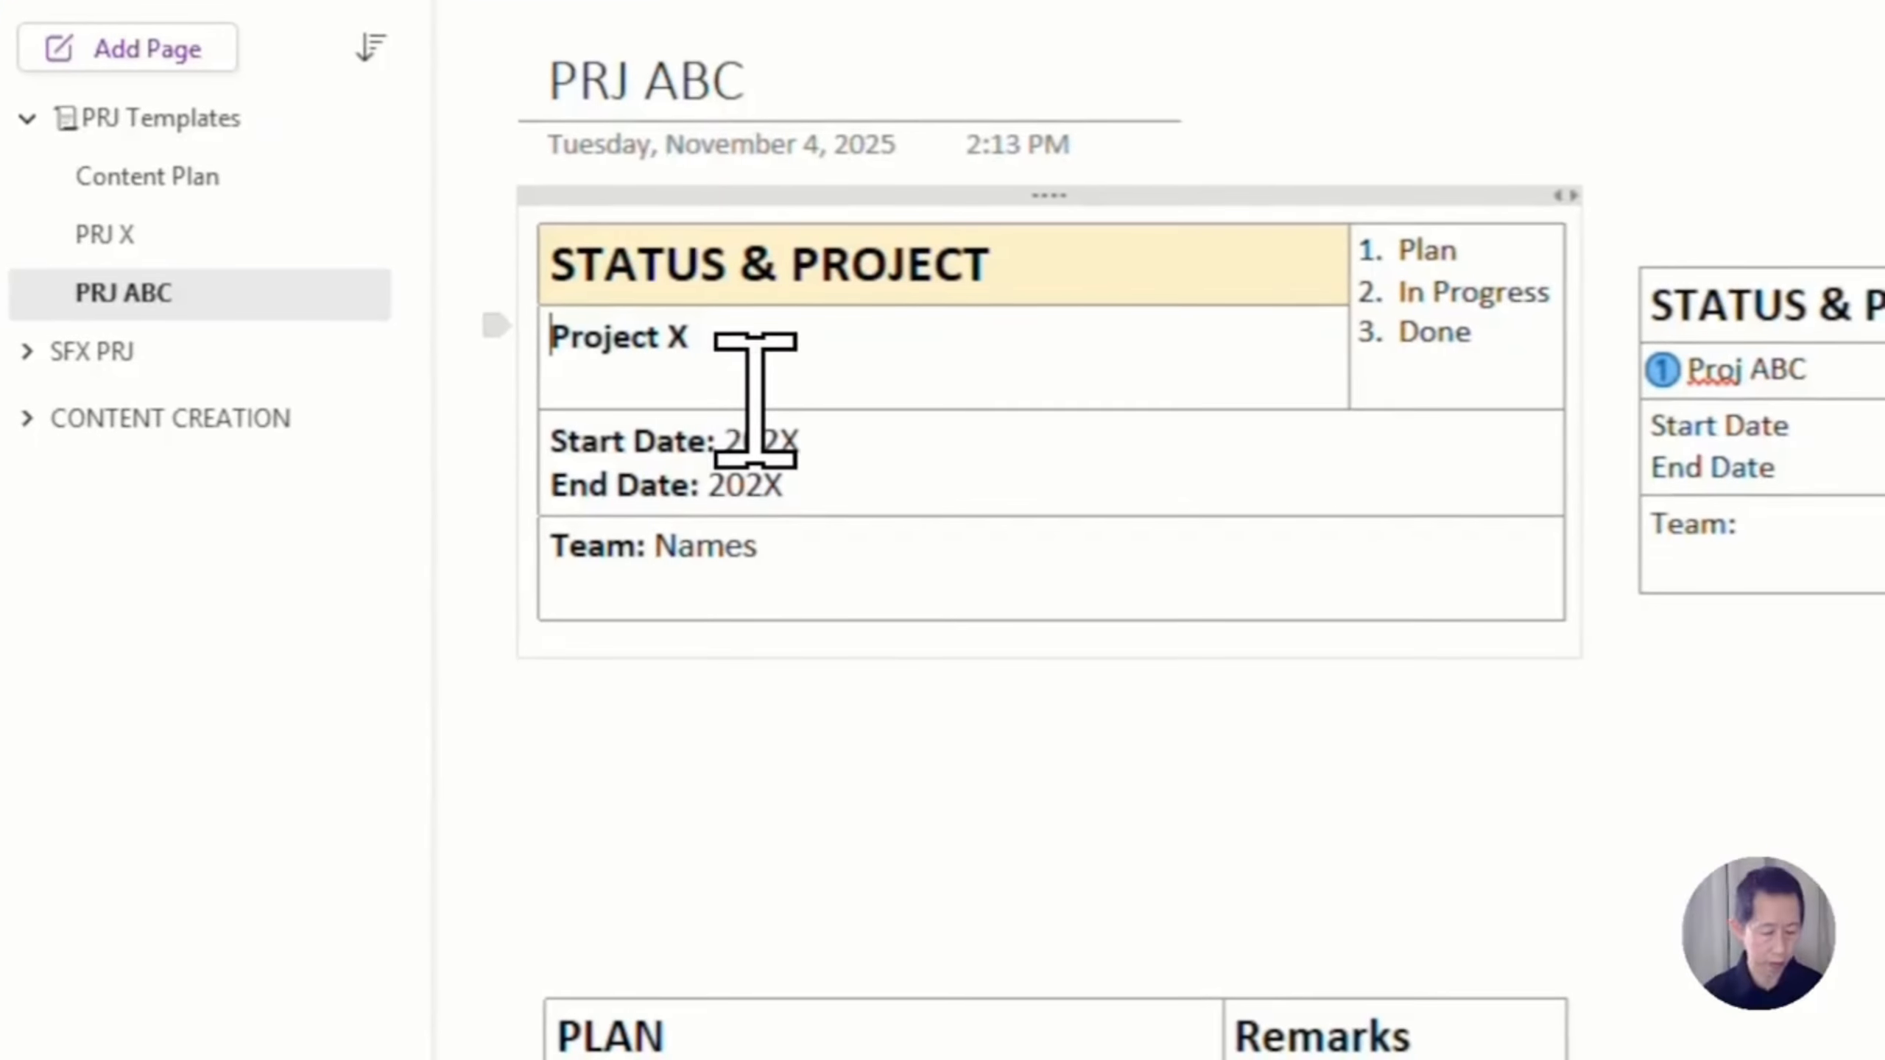
key(ctrl+1)
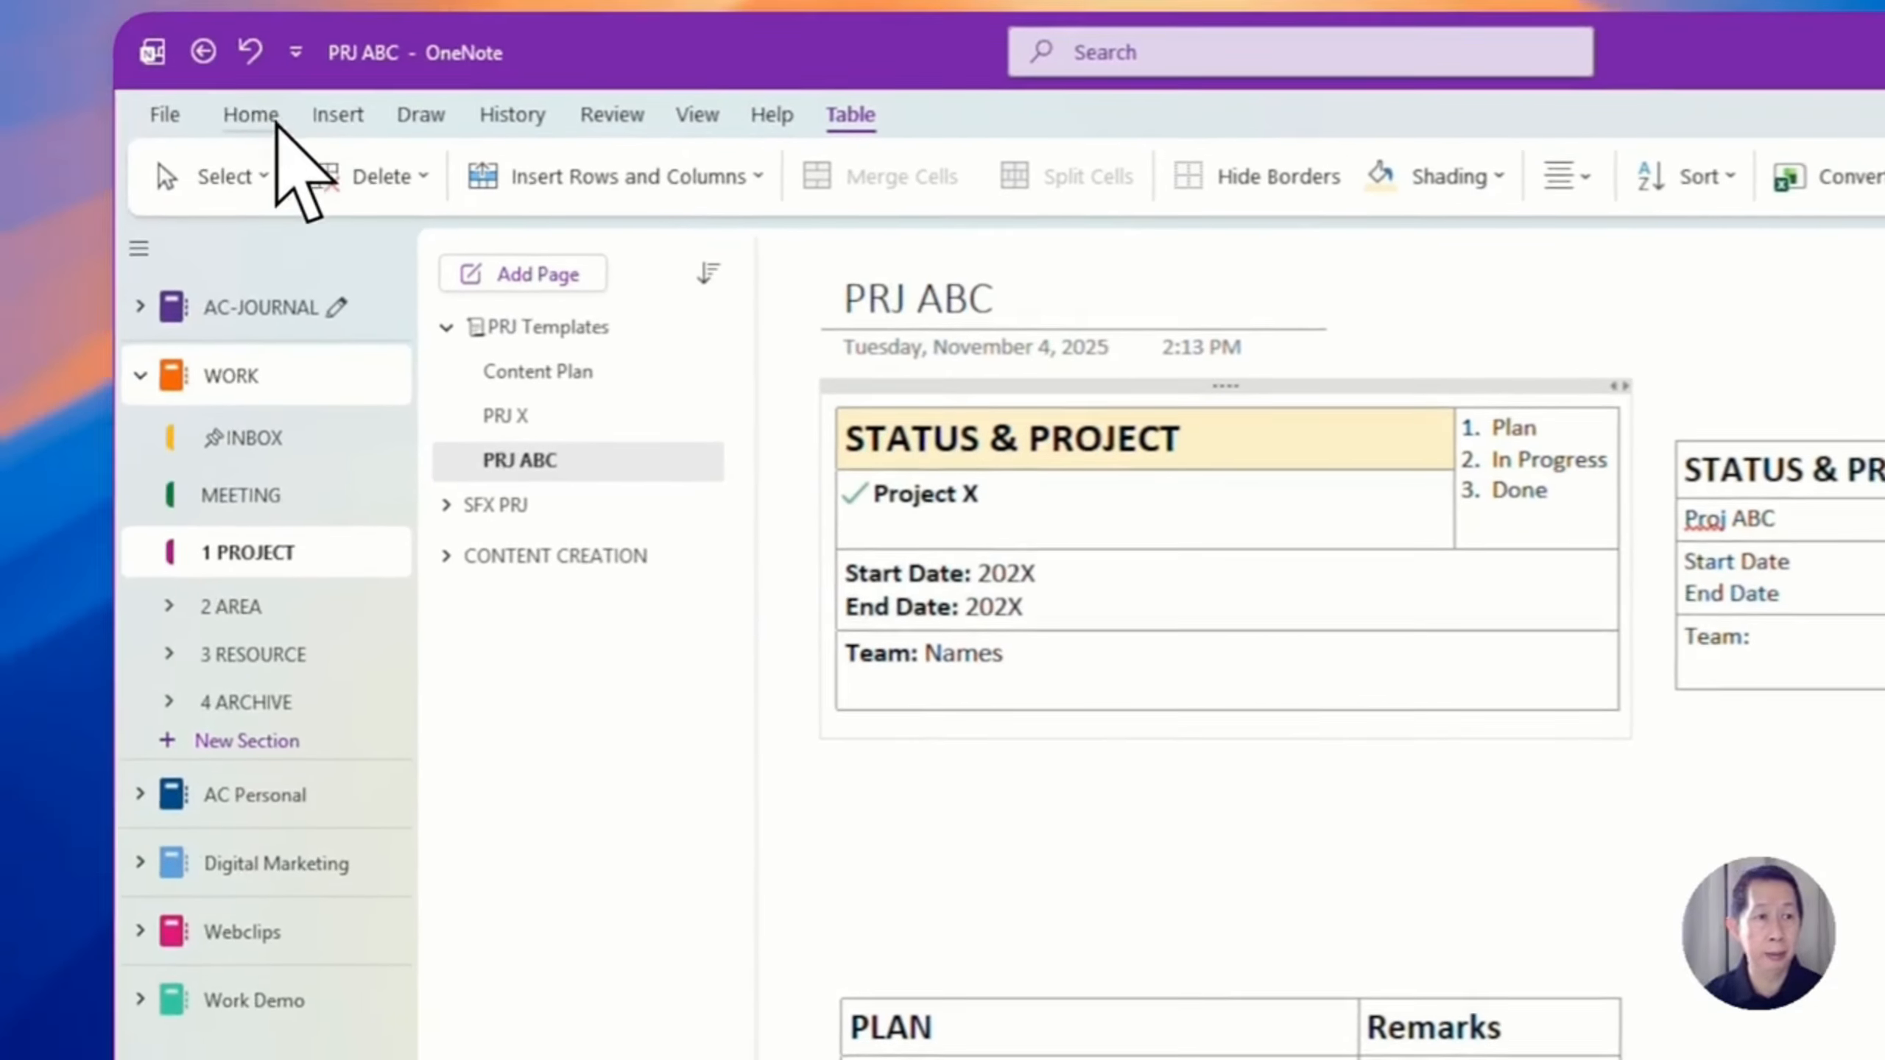
click(262, 119)
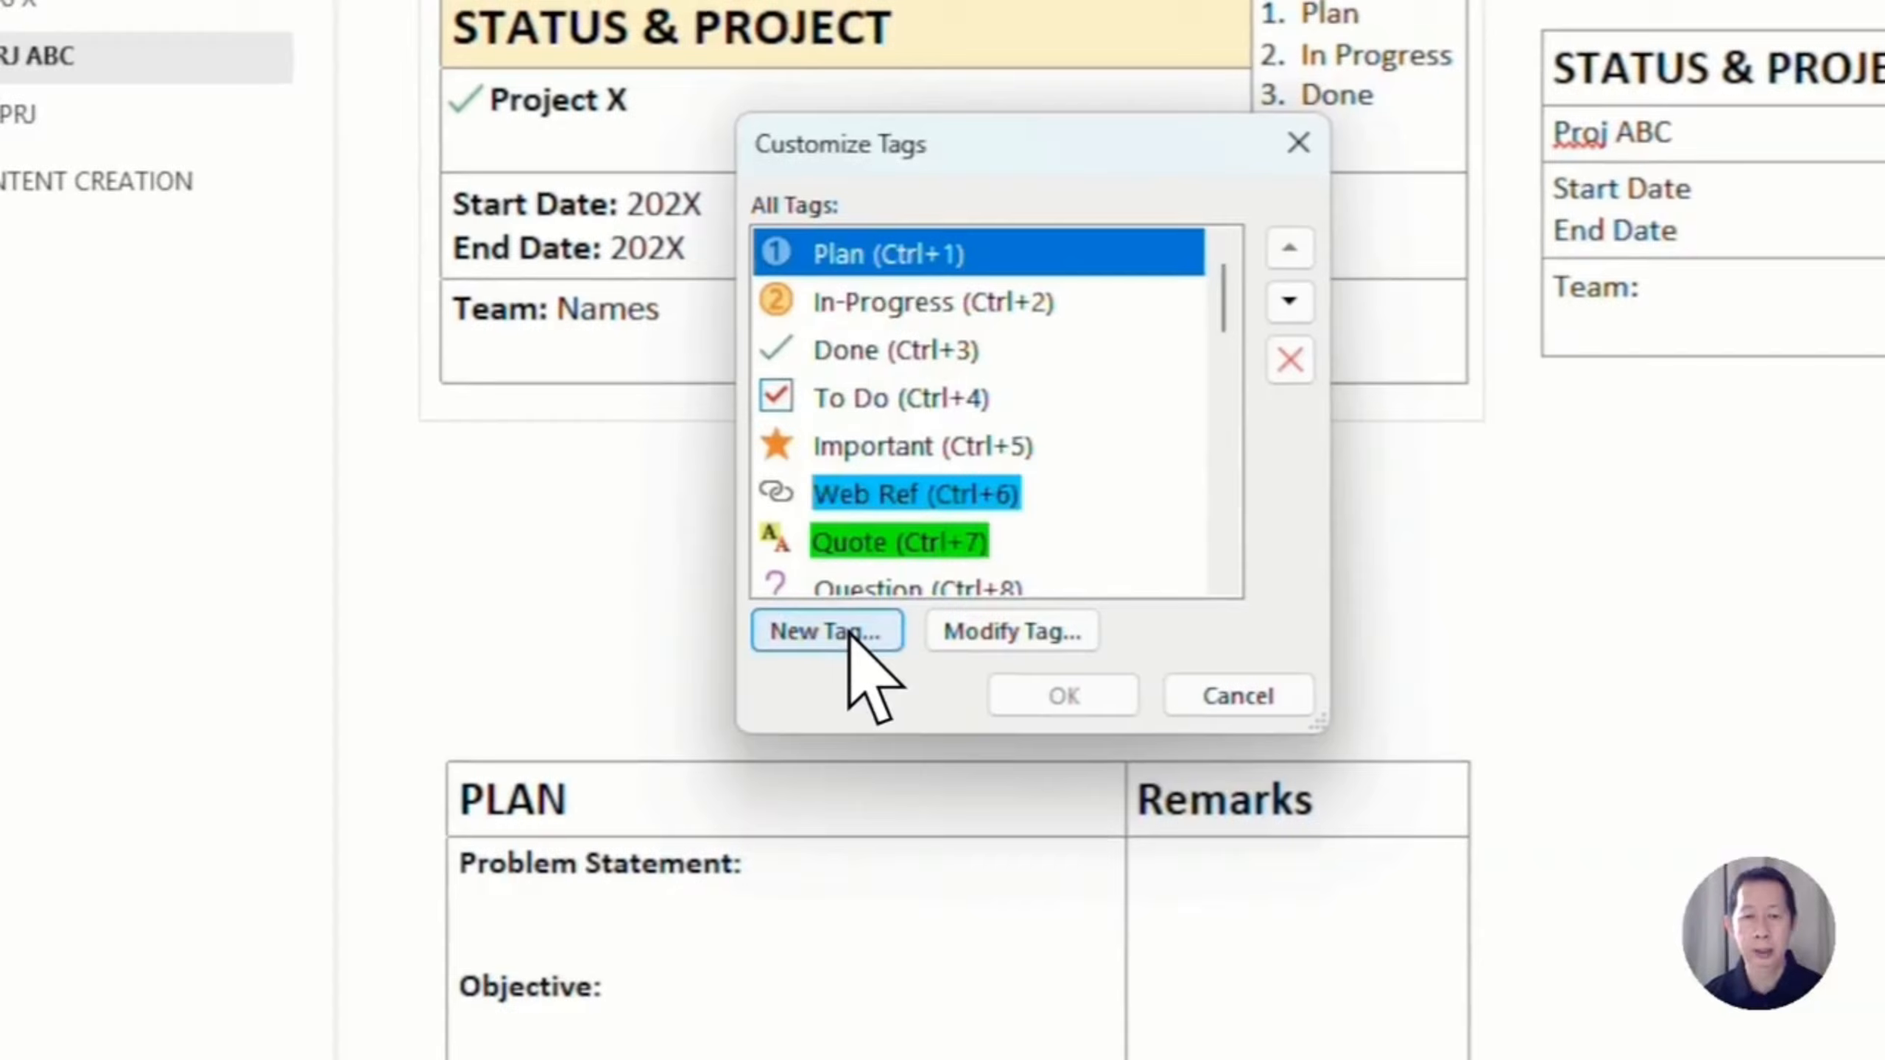
click(826, 631)
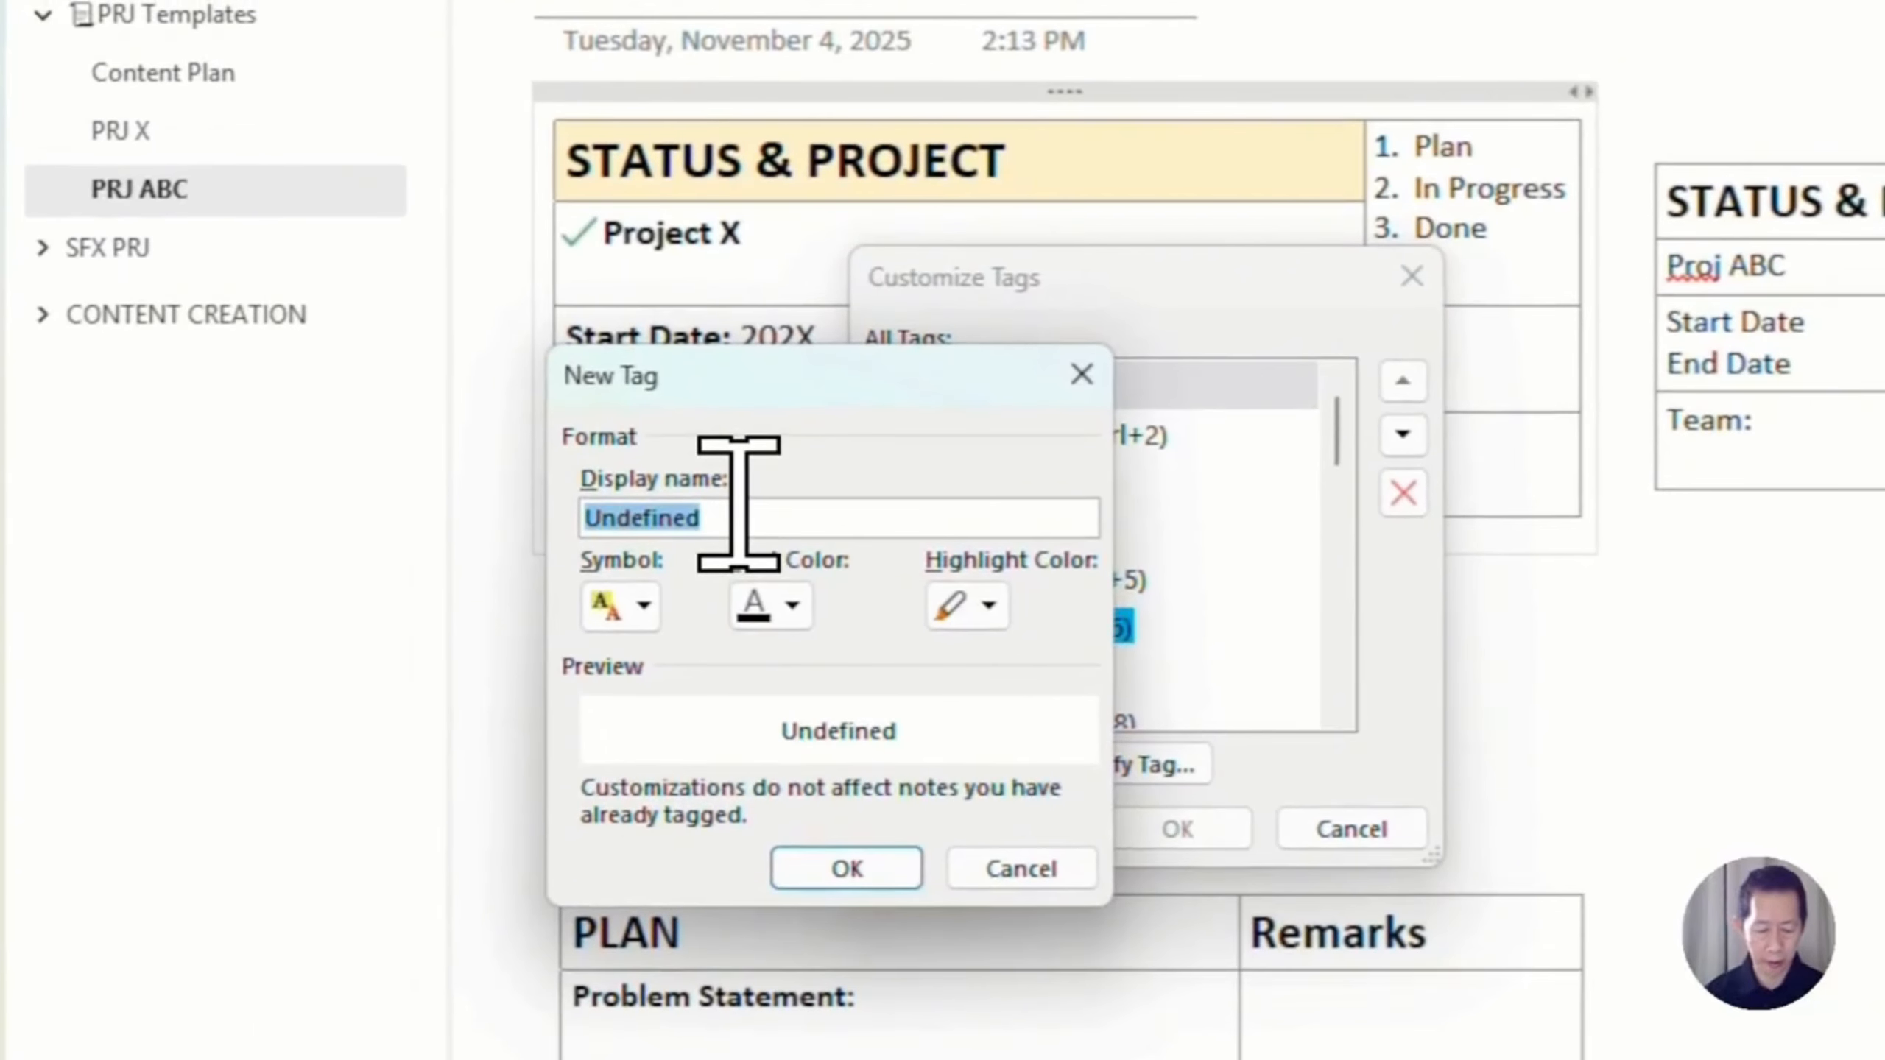
text(P)
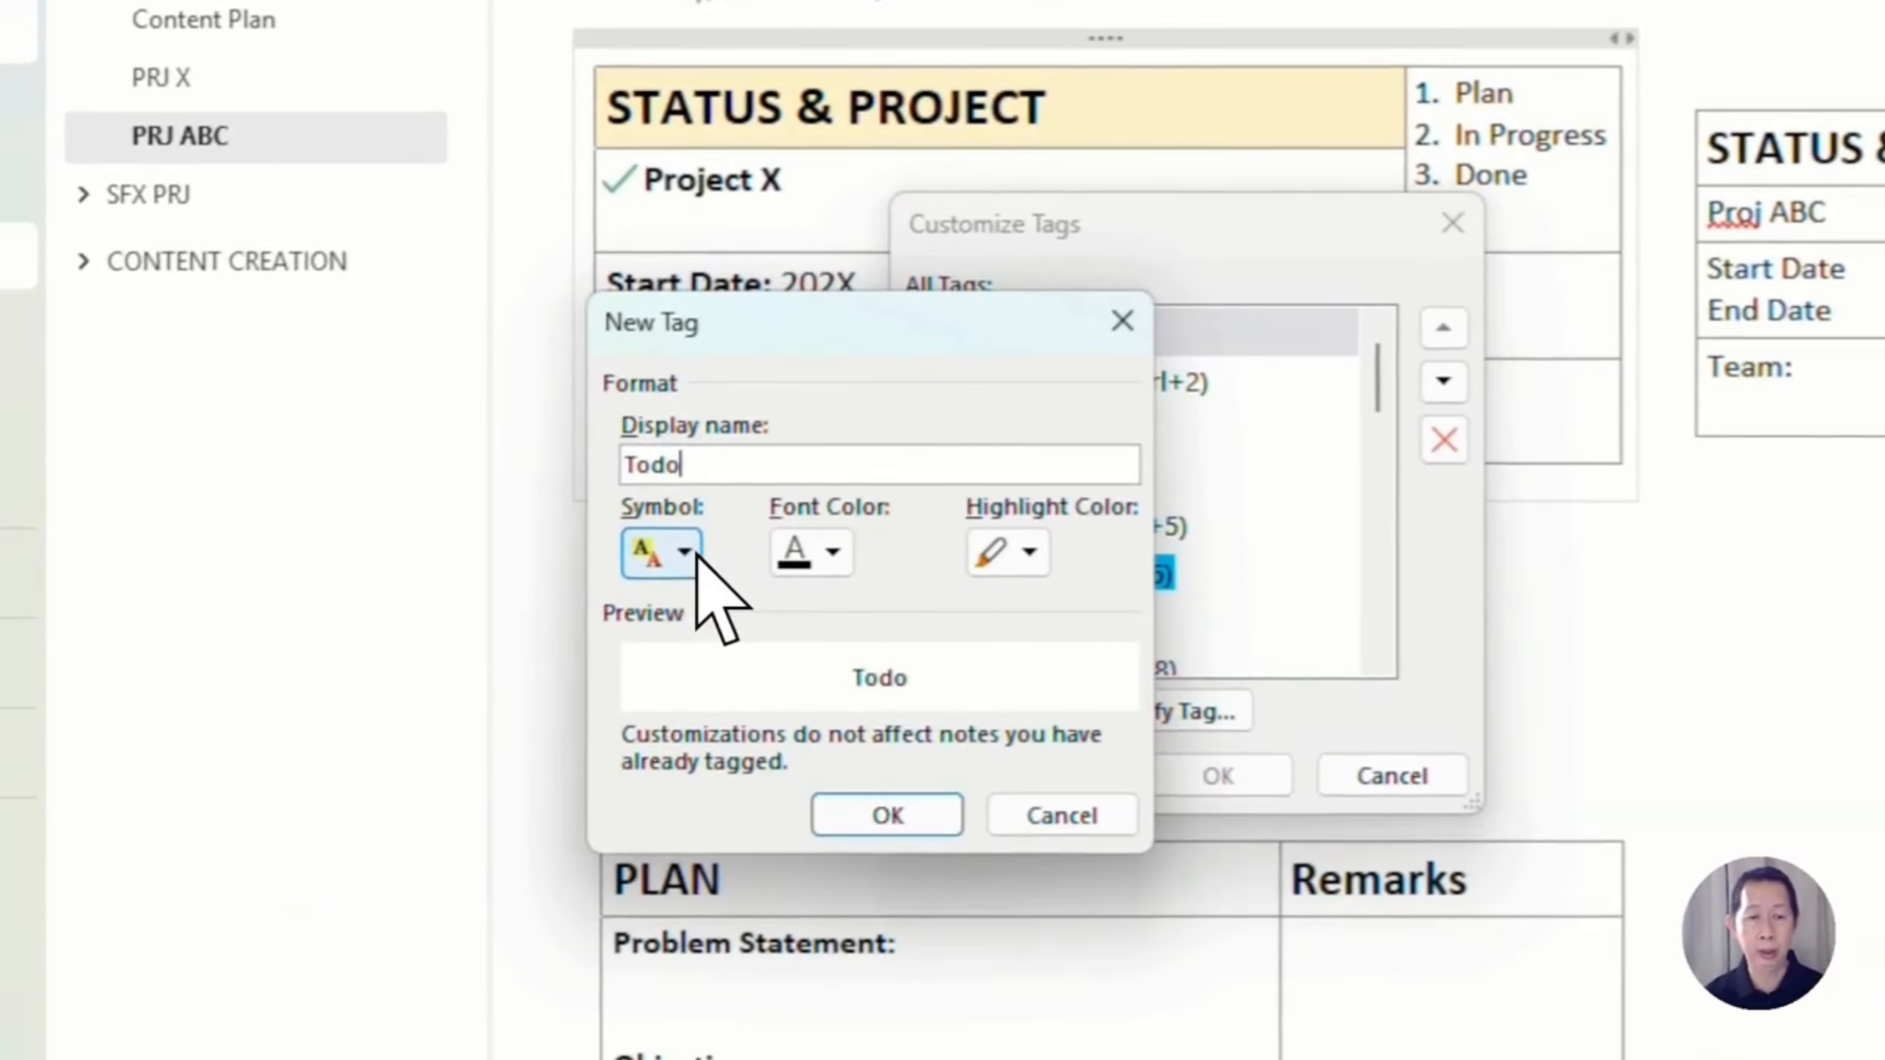
click(694, 555)
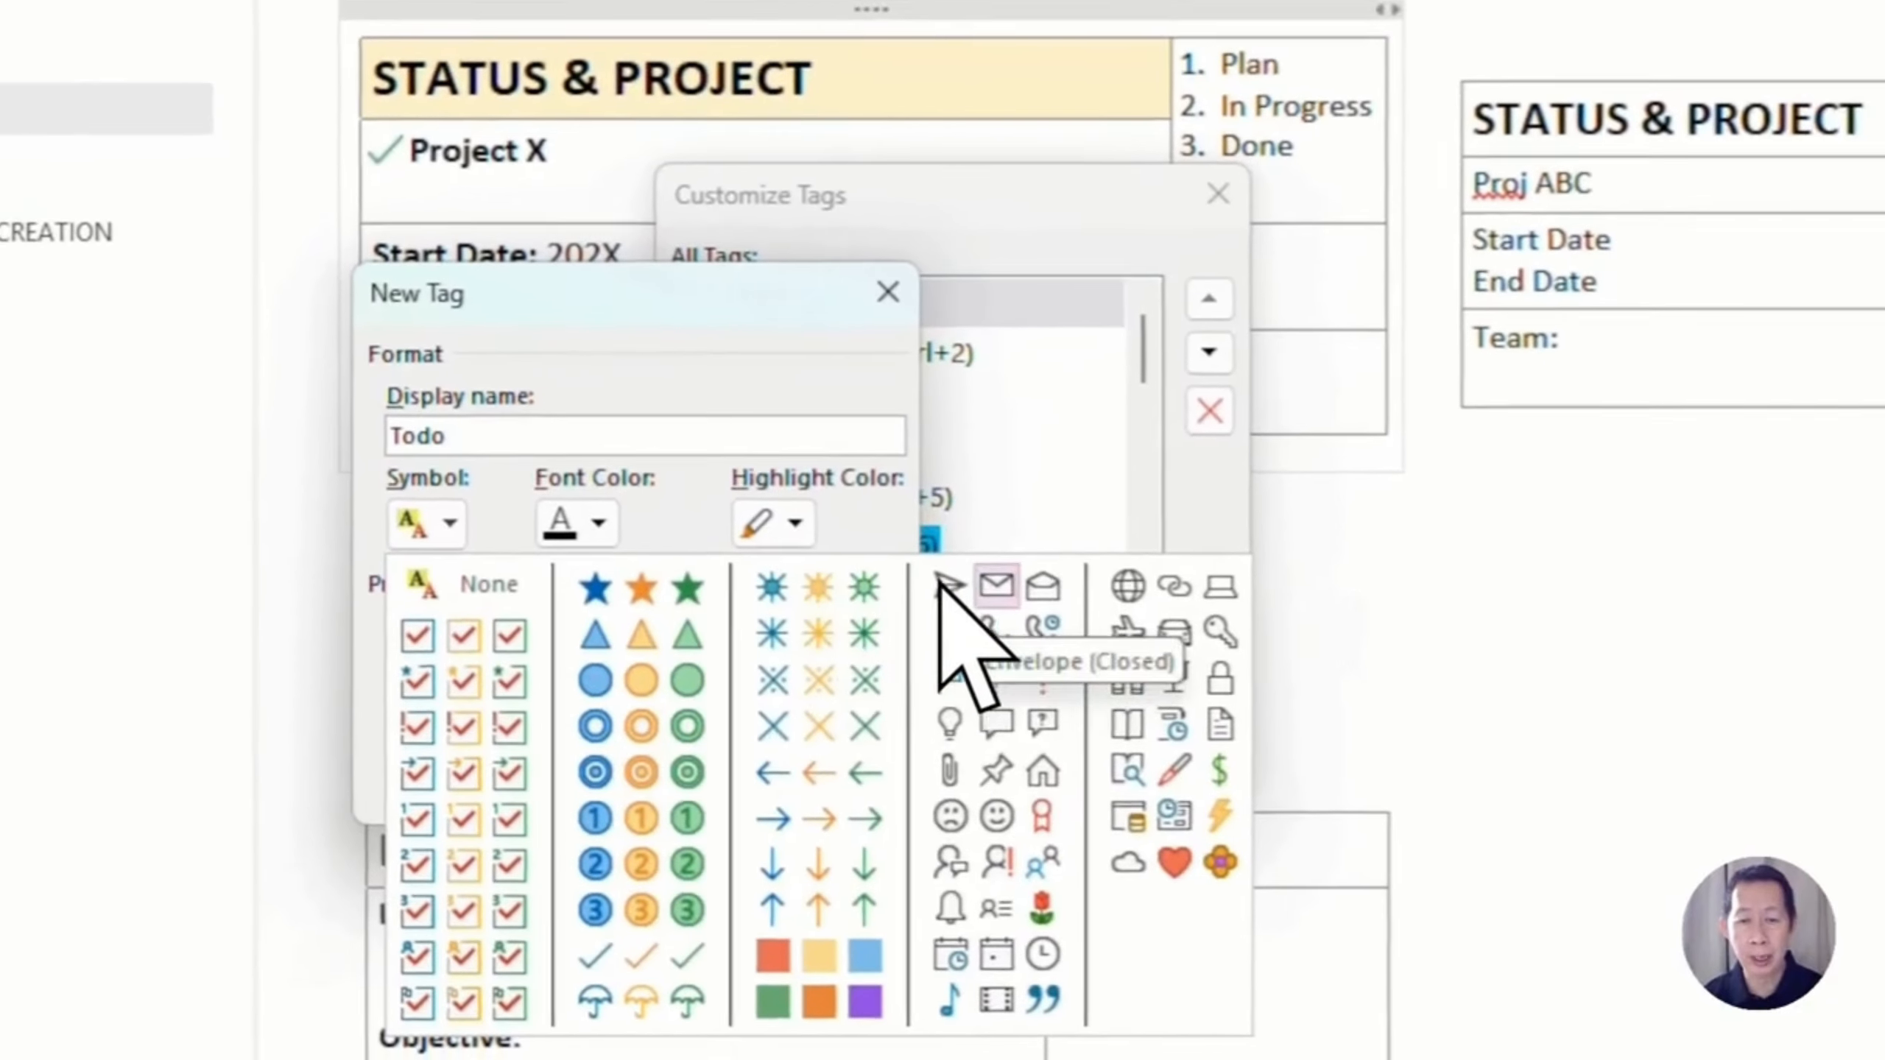
key(Escape)
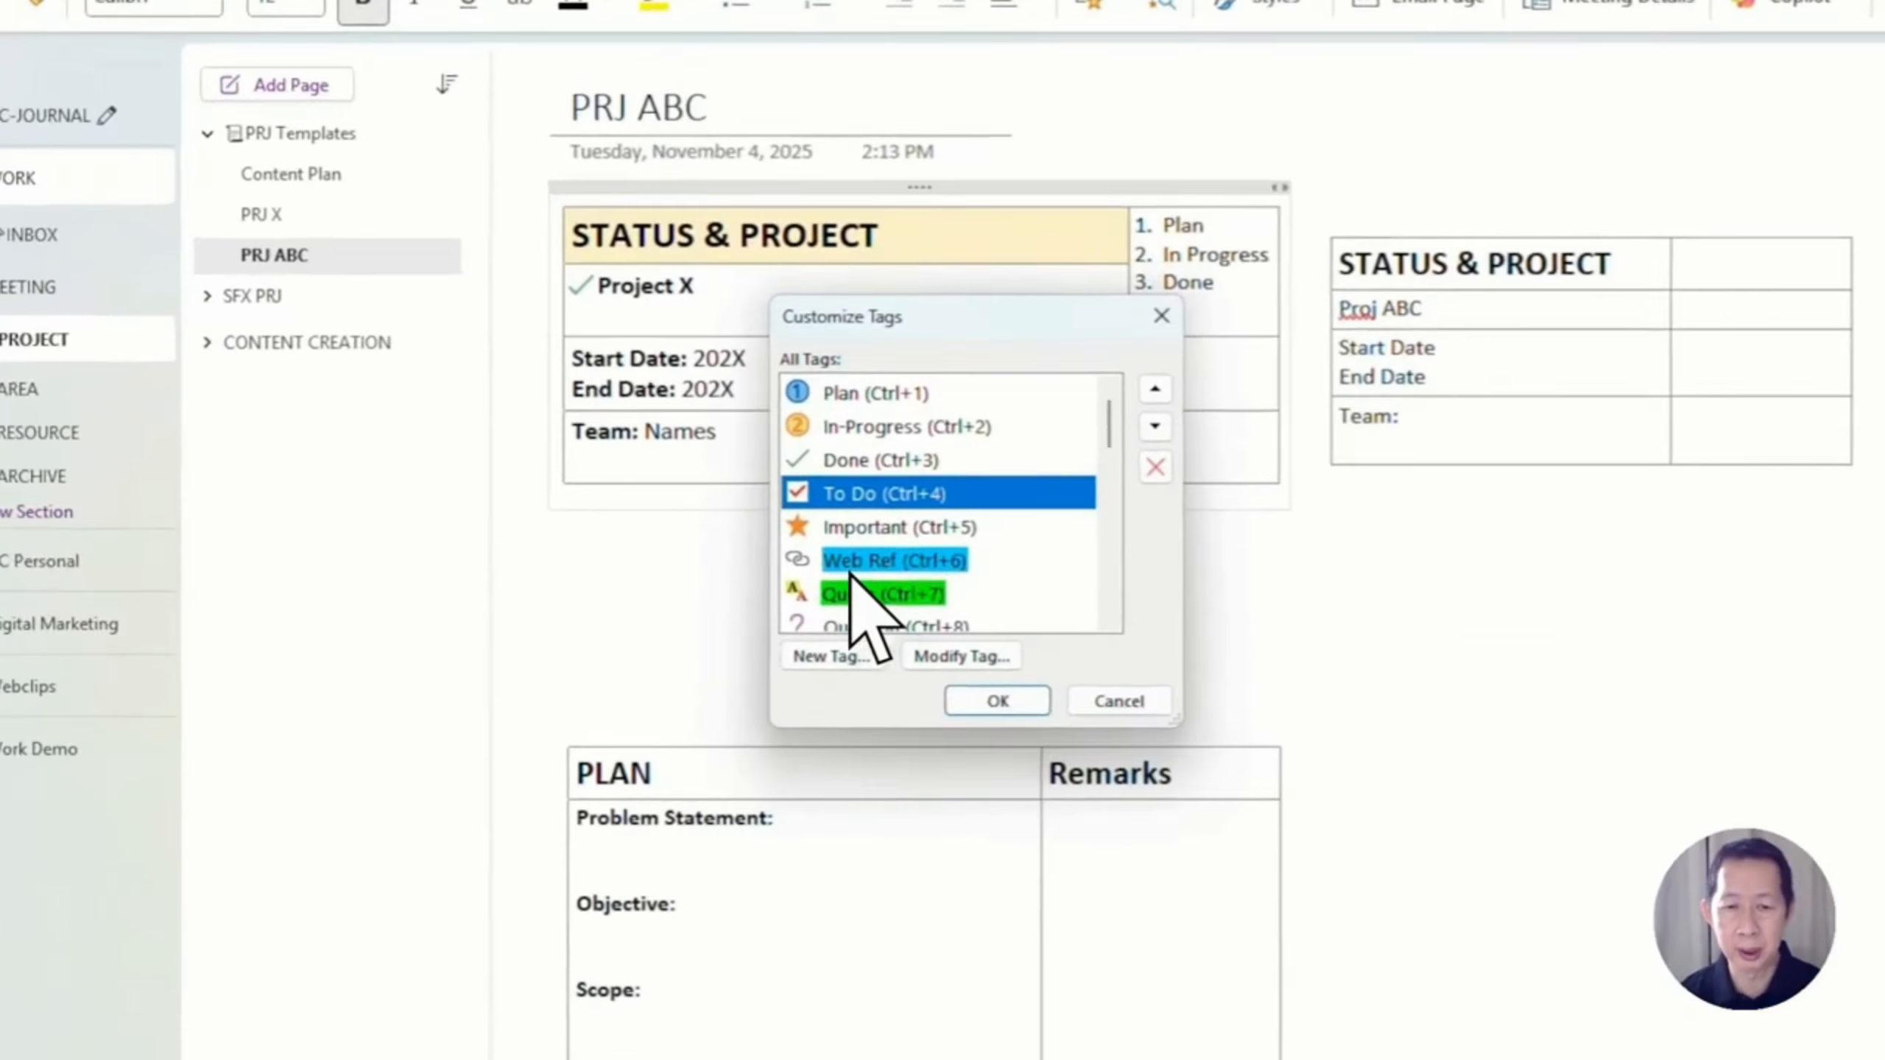
scroll(936, 571, down, 1)
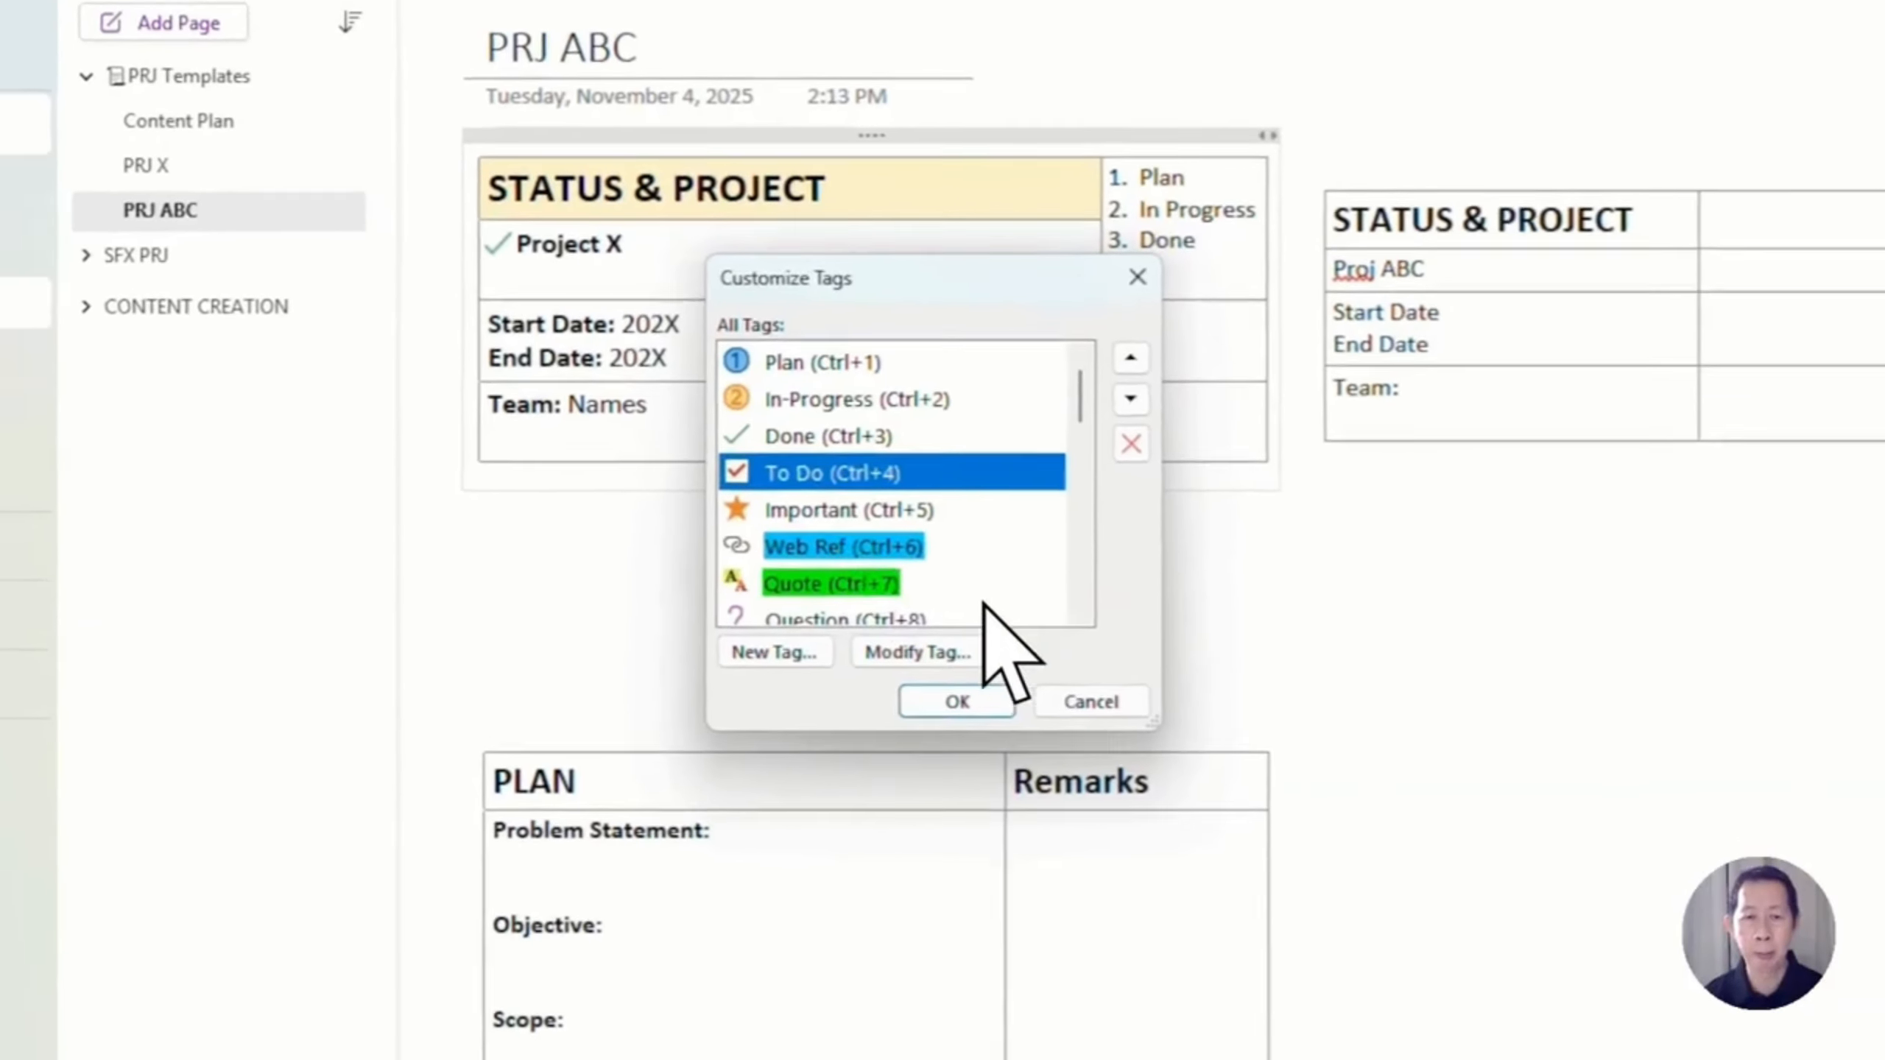
click(1113, 715)
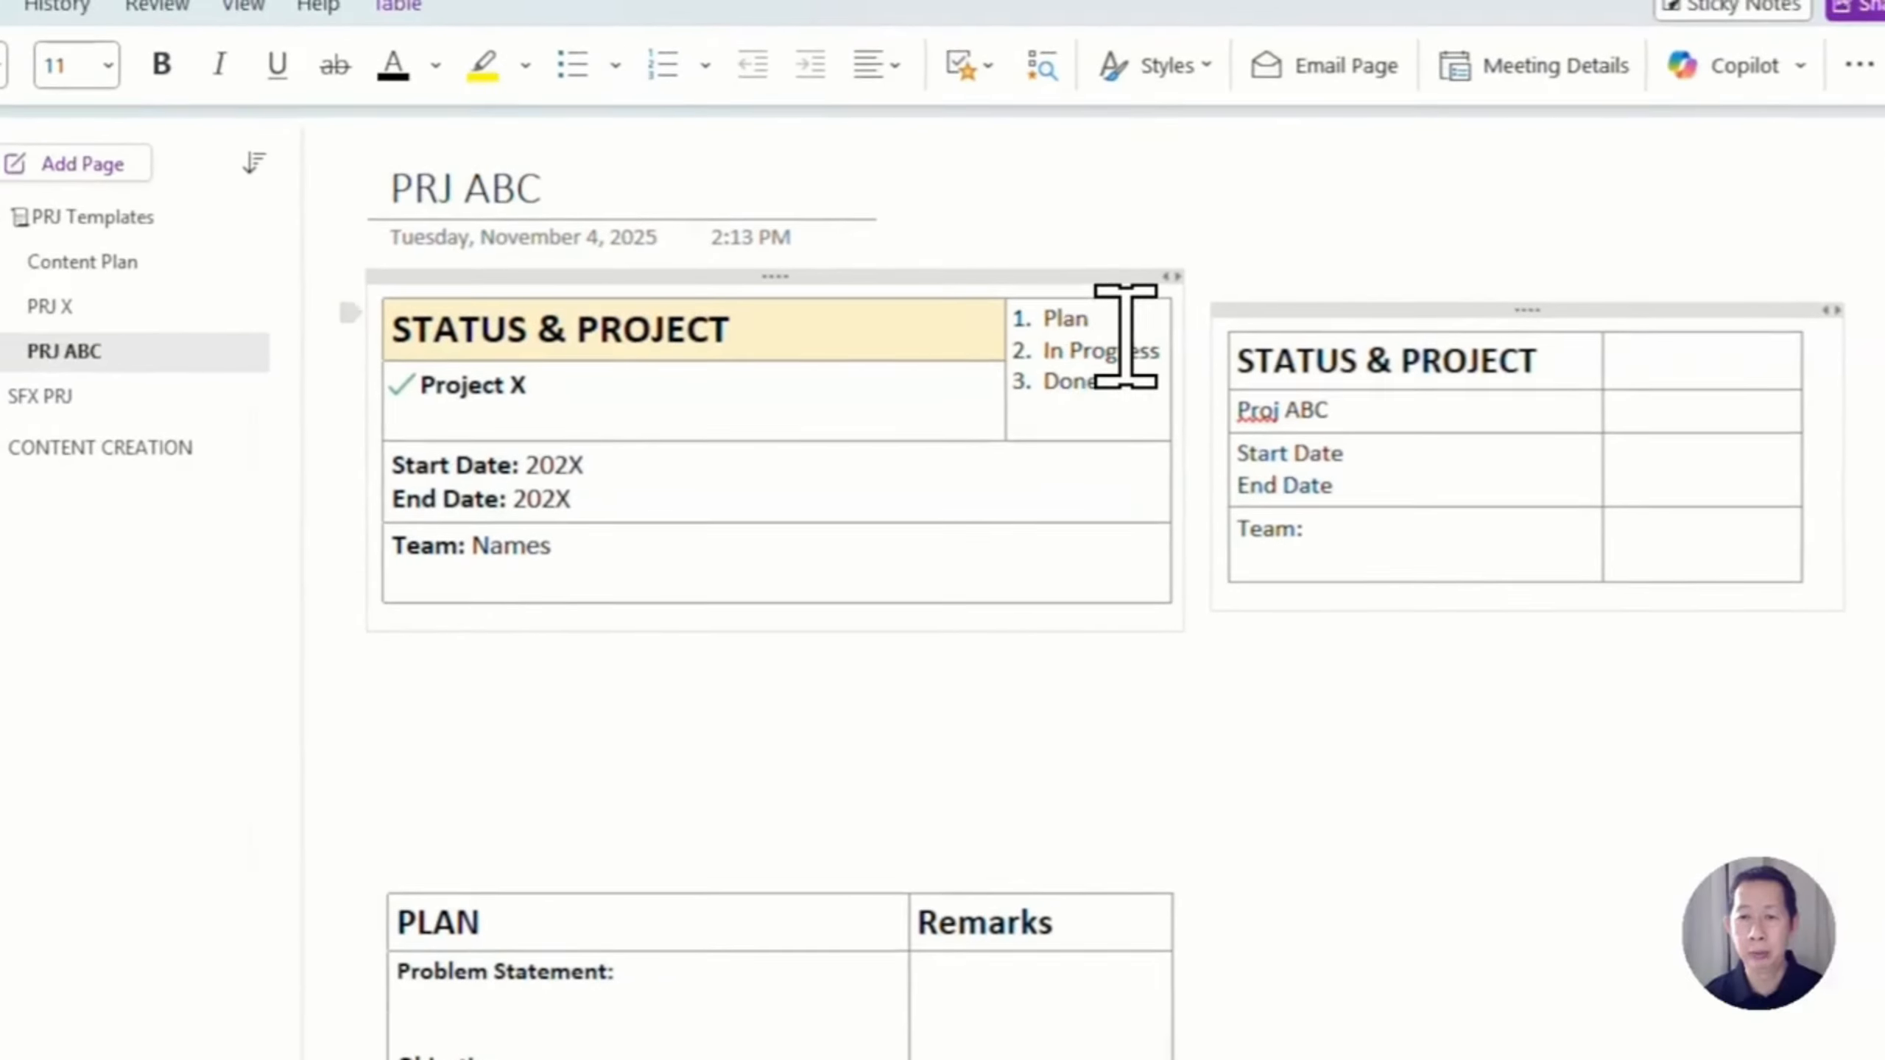
Copy the numbered Plan, In Progress, Done list from the original status table into the new table's cell beside its heading
drag(1120, 371, 1057, 334)
key(ctrl+c)
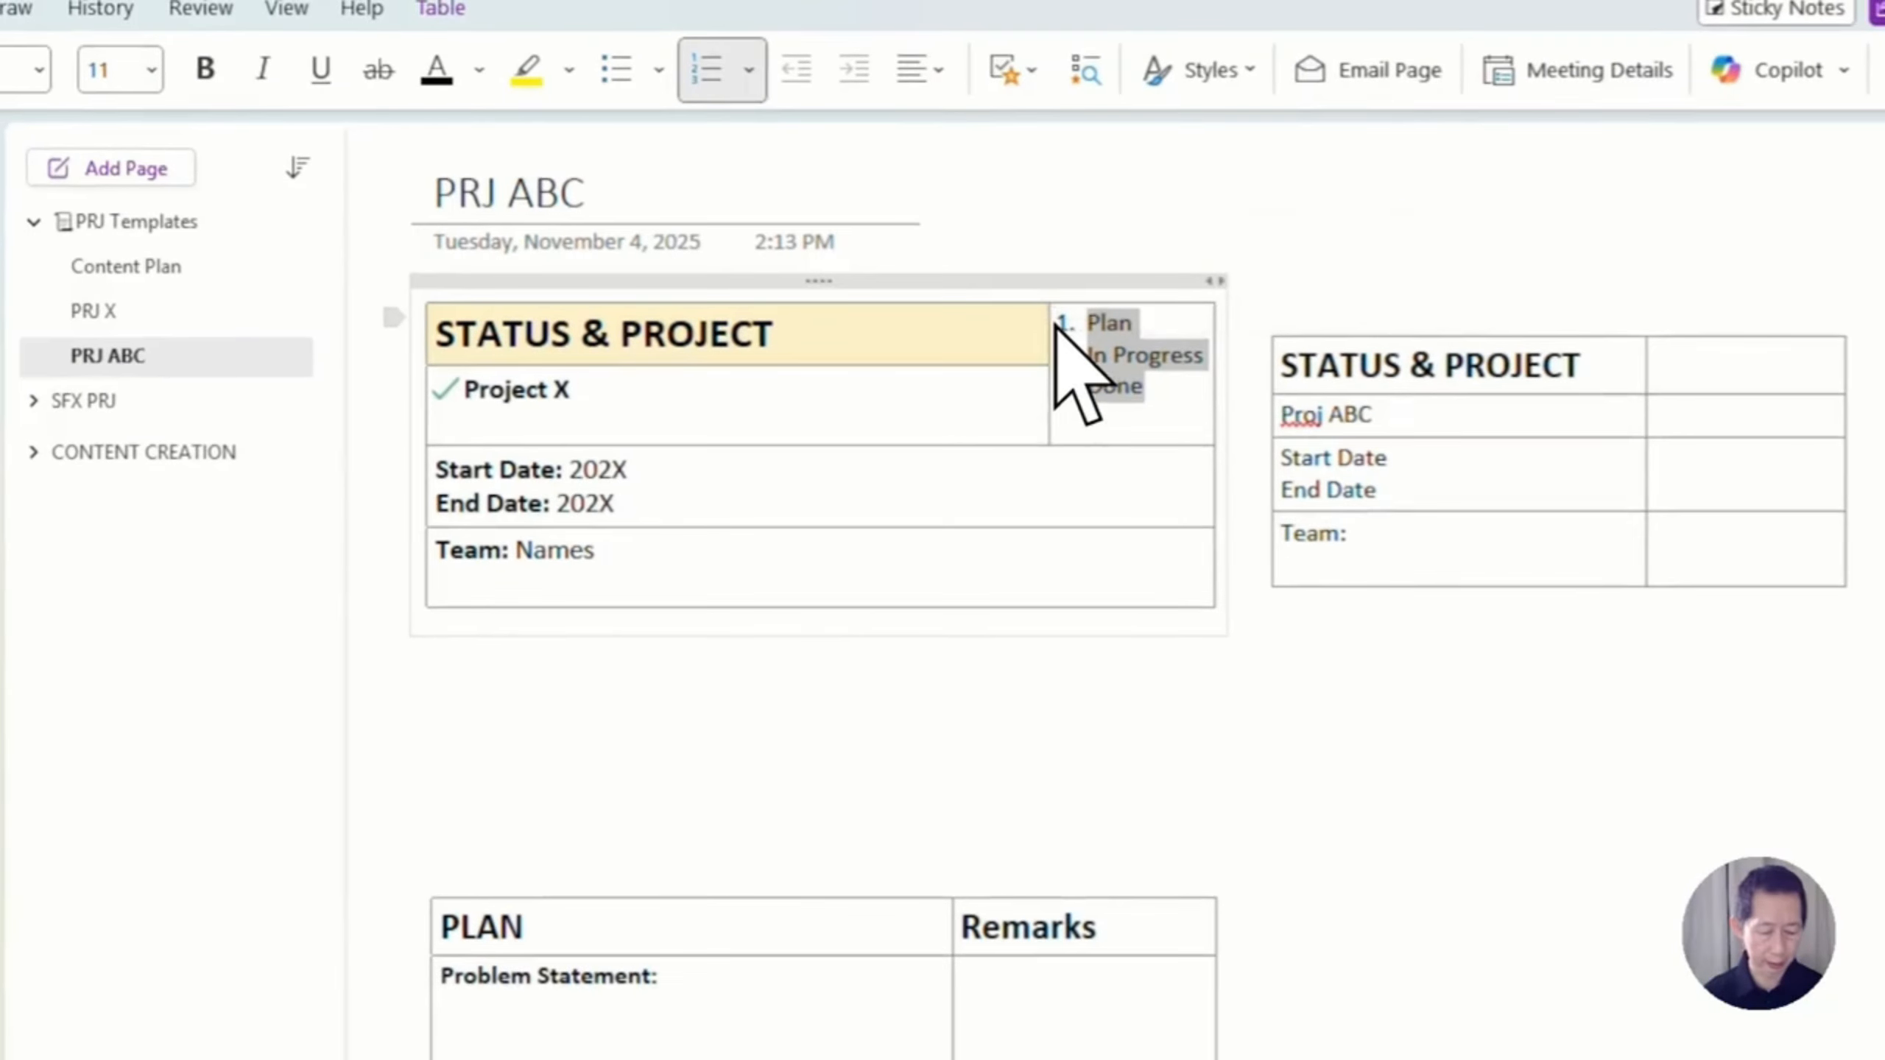
click(1683, 359)
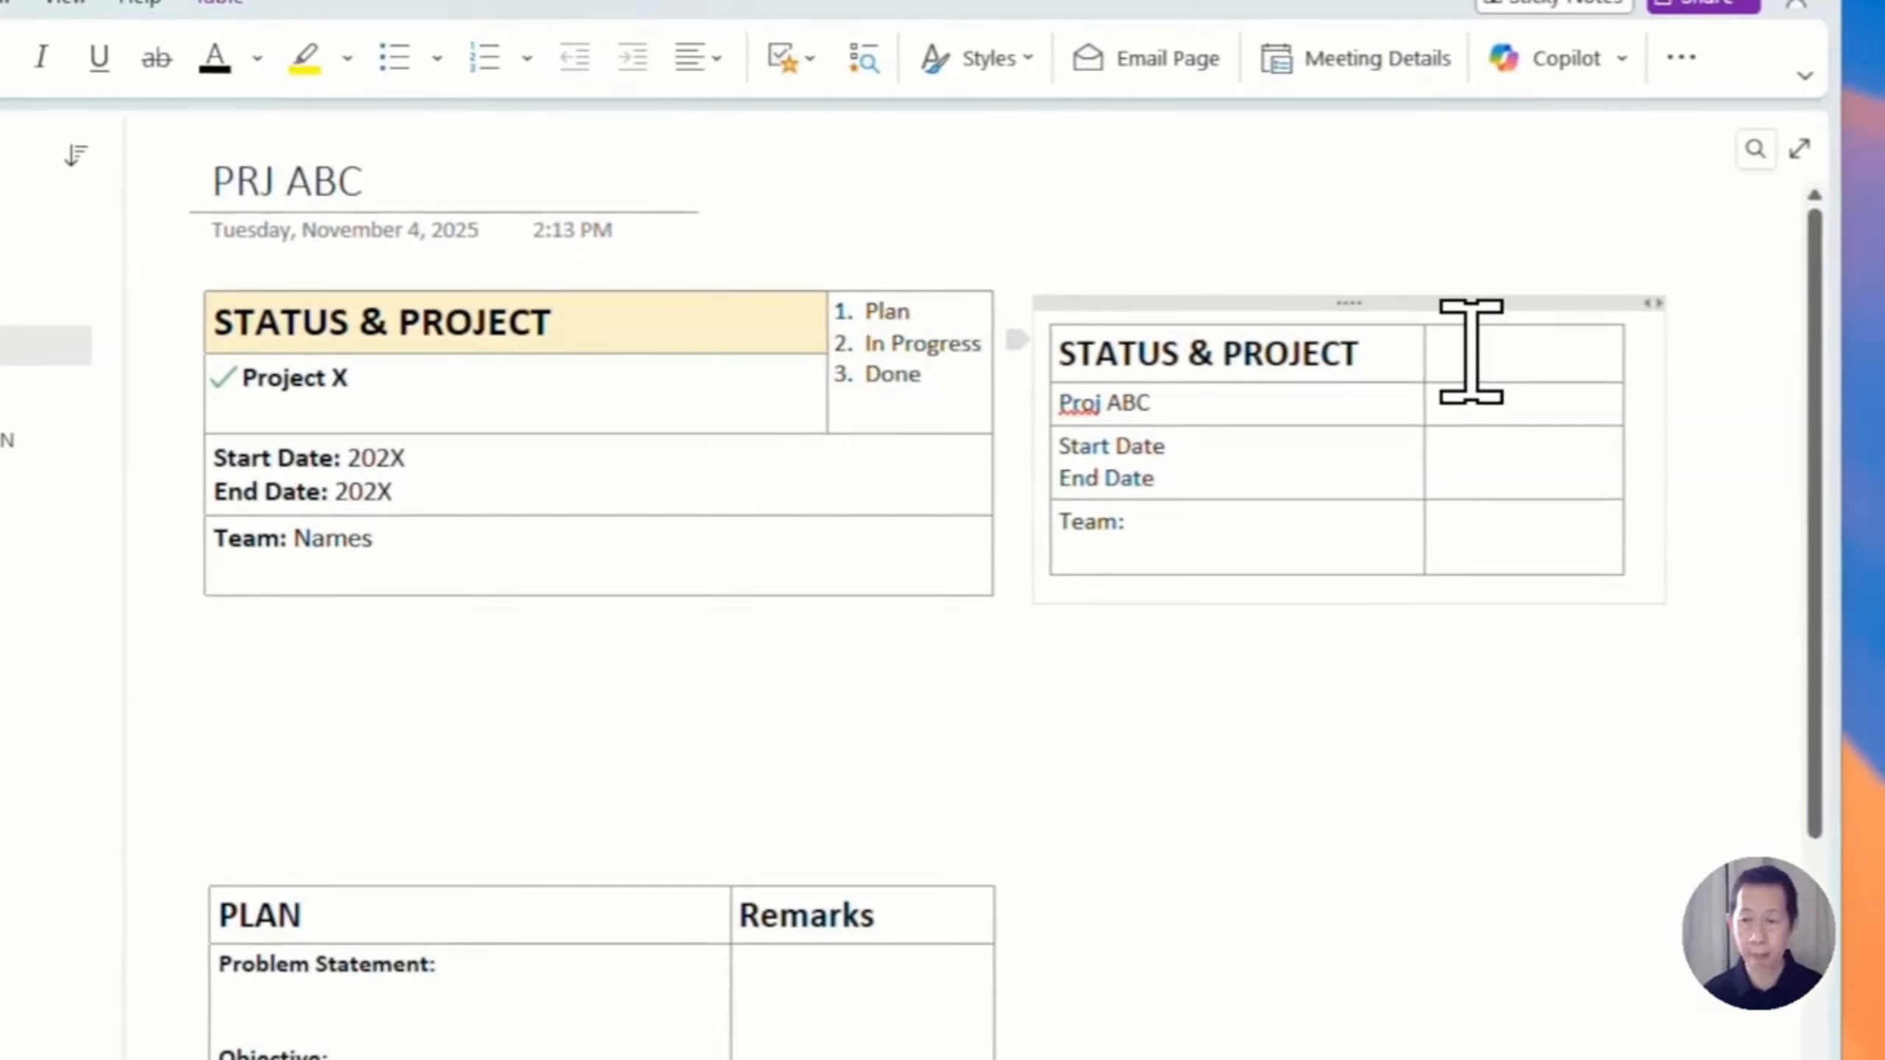
key(ctrl+v)
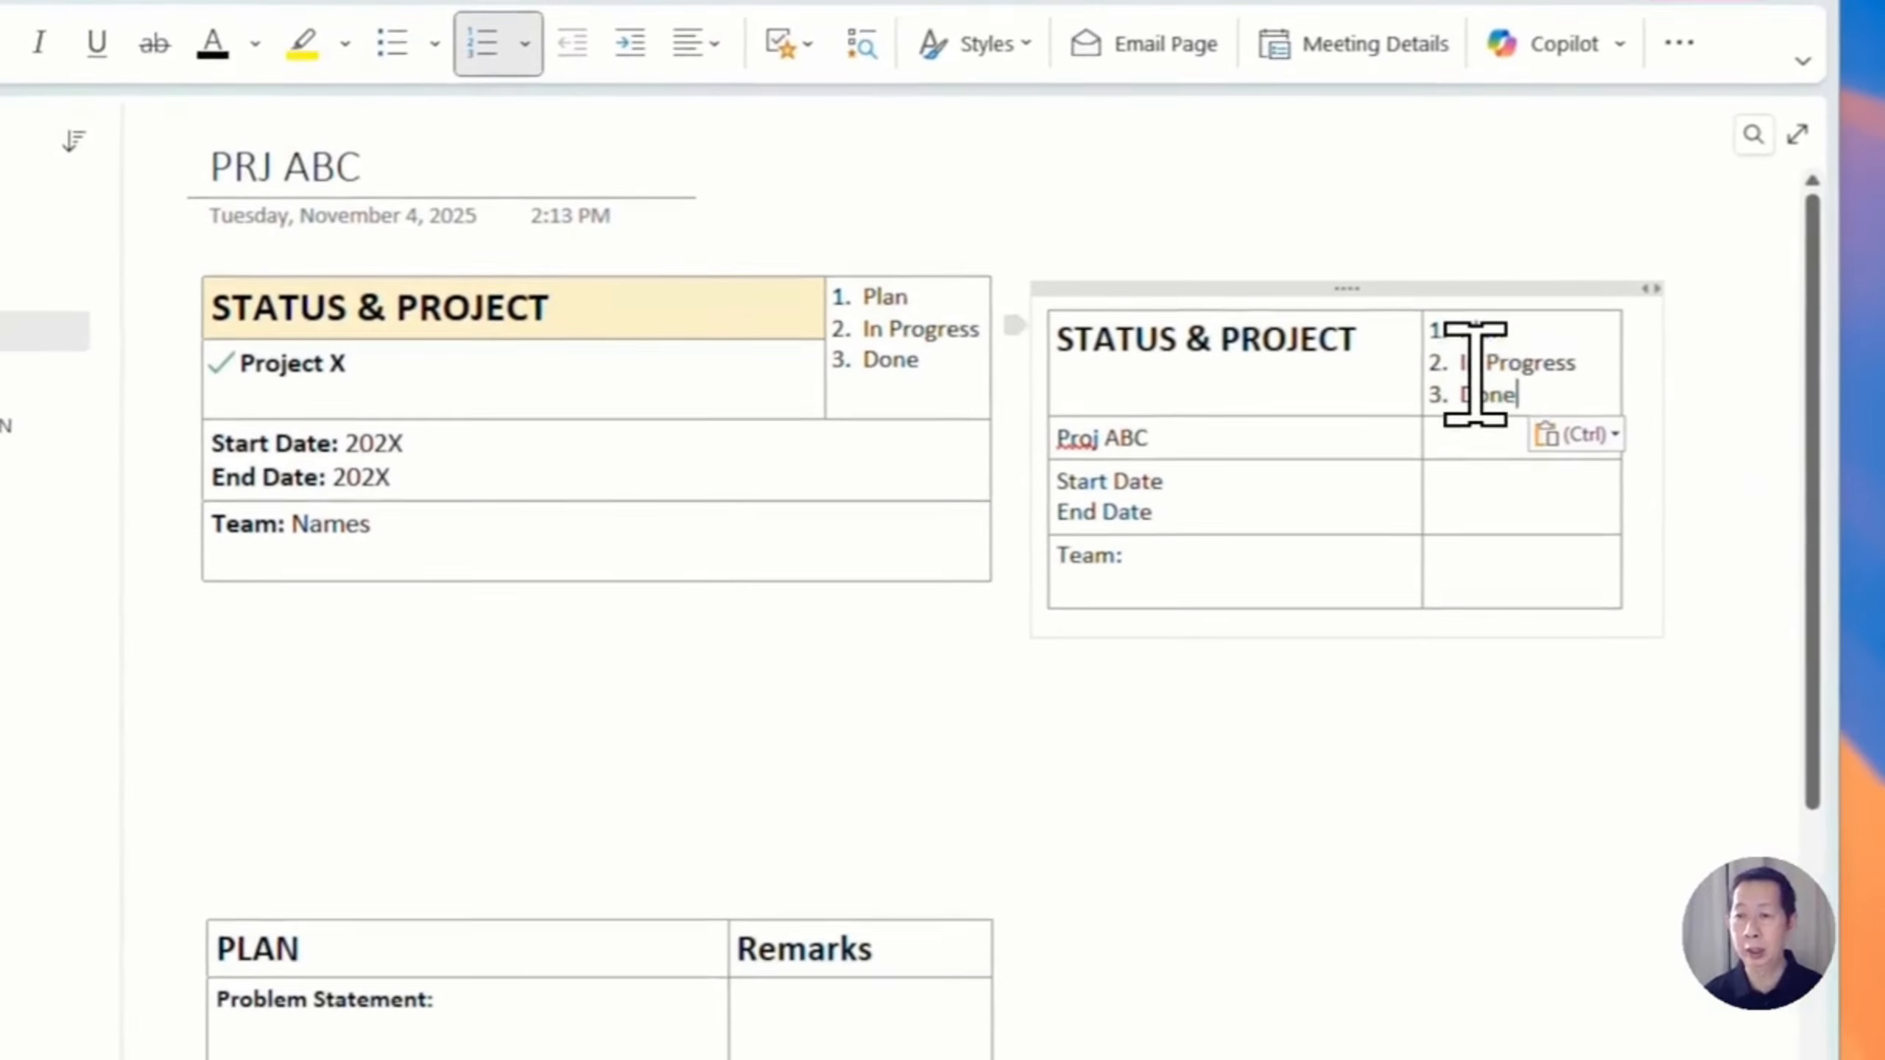
Merge the new table's status list cell with the empty cell directly below it
click(1456, 416)
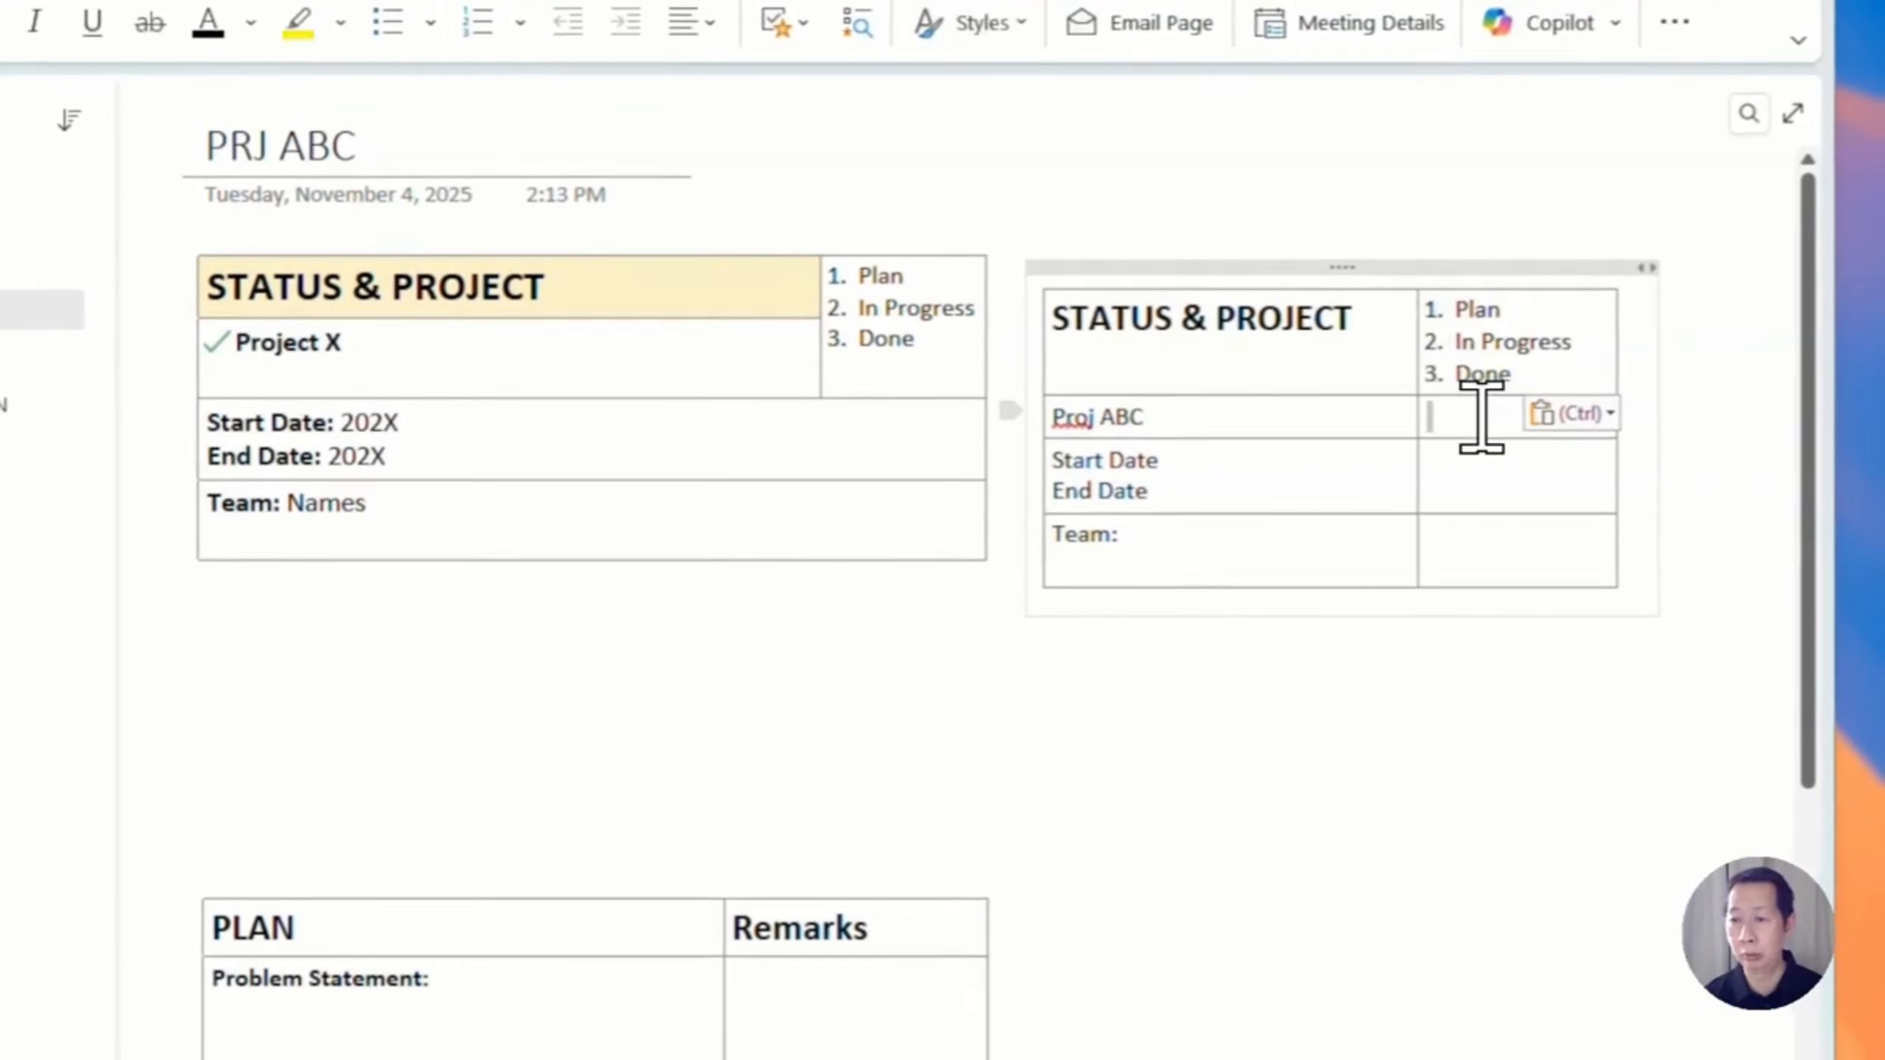
drag(1479, 410, 1534, 323)
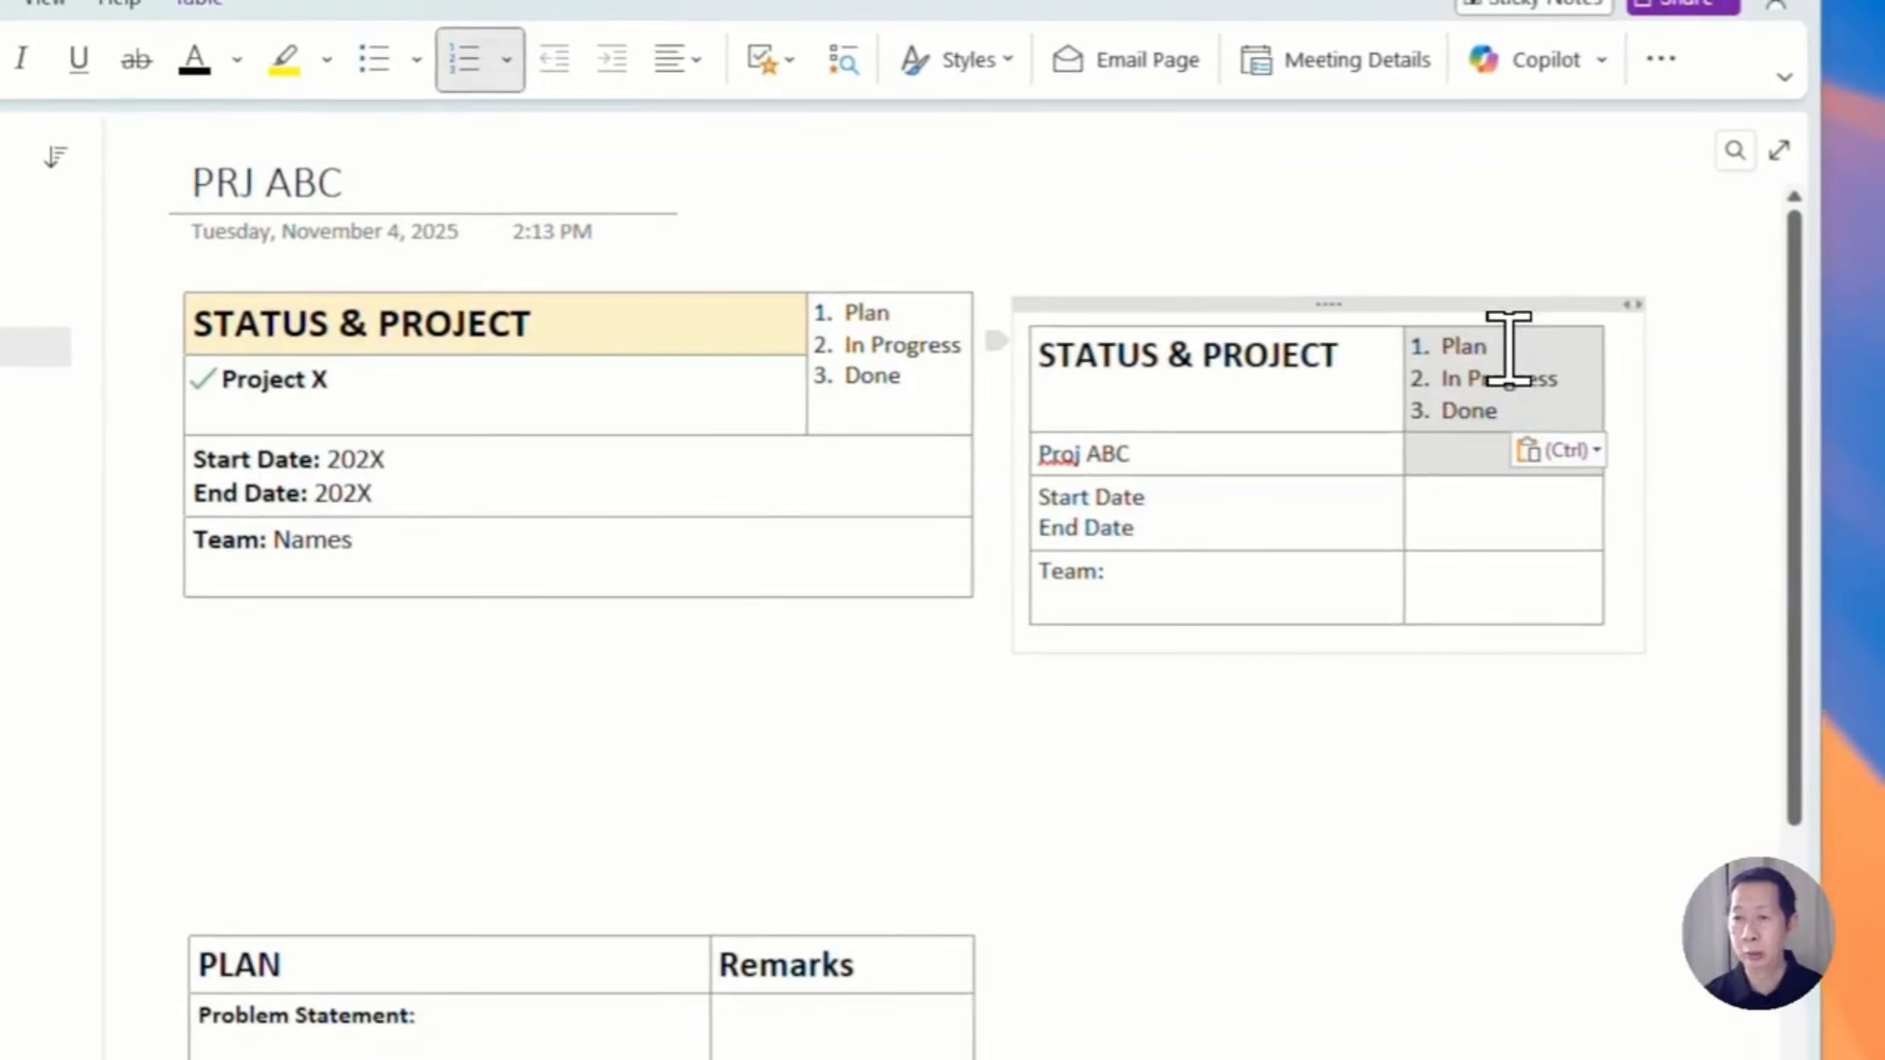
right_click(1508, 349)
mouse_move(1190, 796)
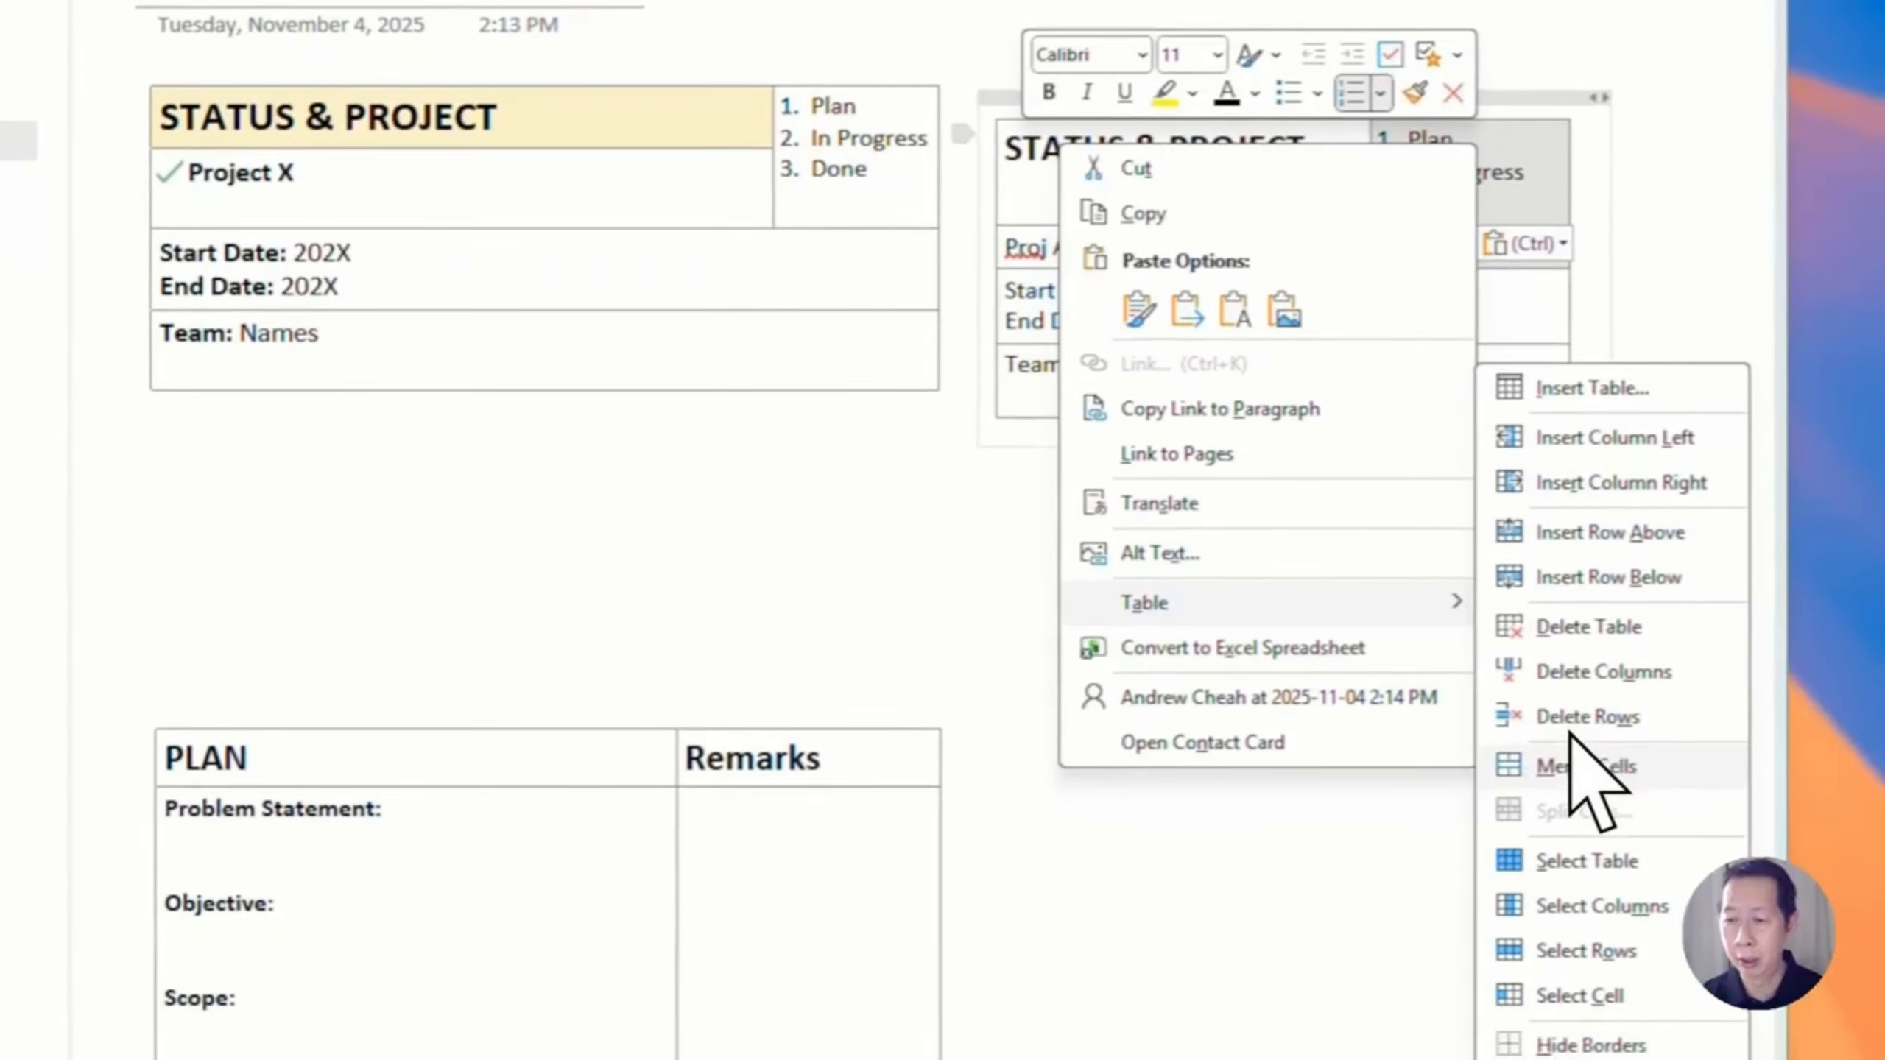
click(1578, 765)
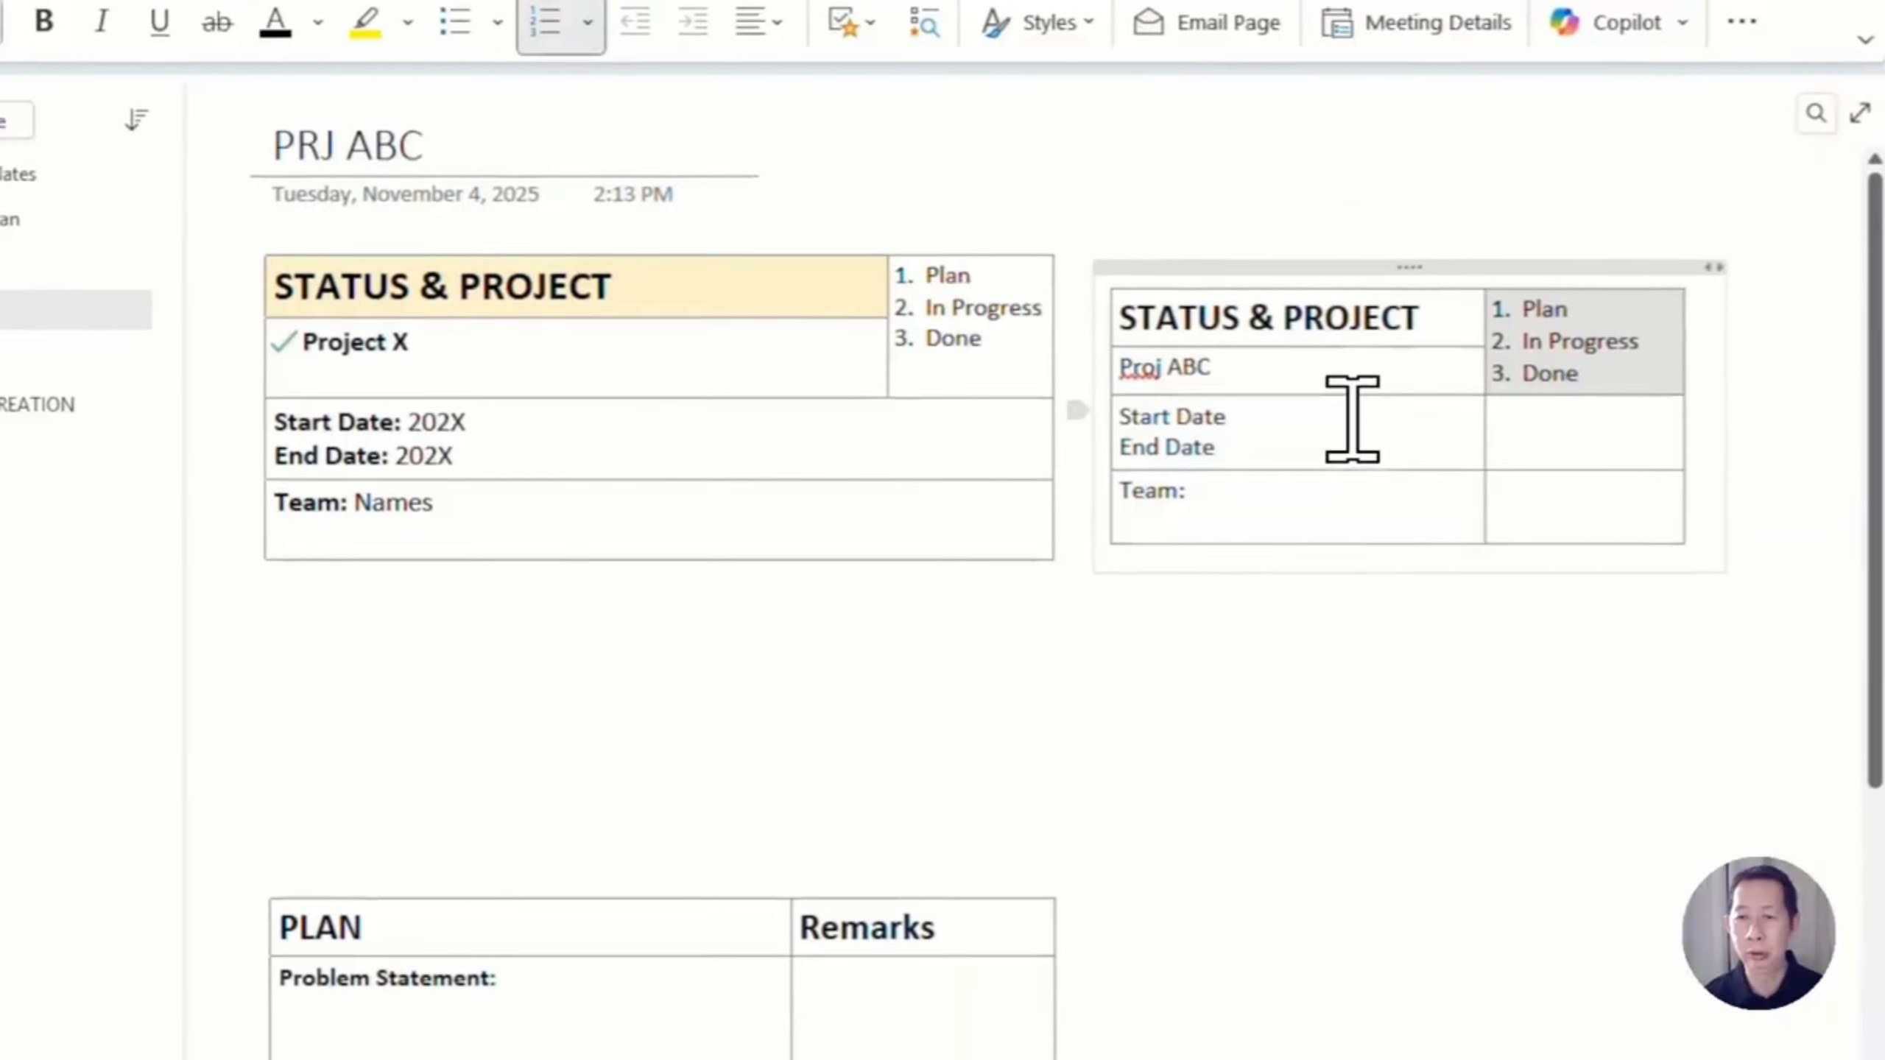
Merge the two cells of the Start Date and End Date row, and the two cells of the Team row, in the new table
drag(1343, 421, 1579, 435)
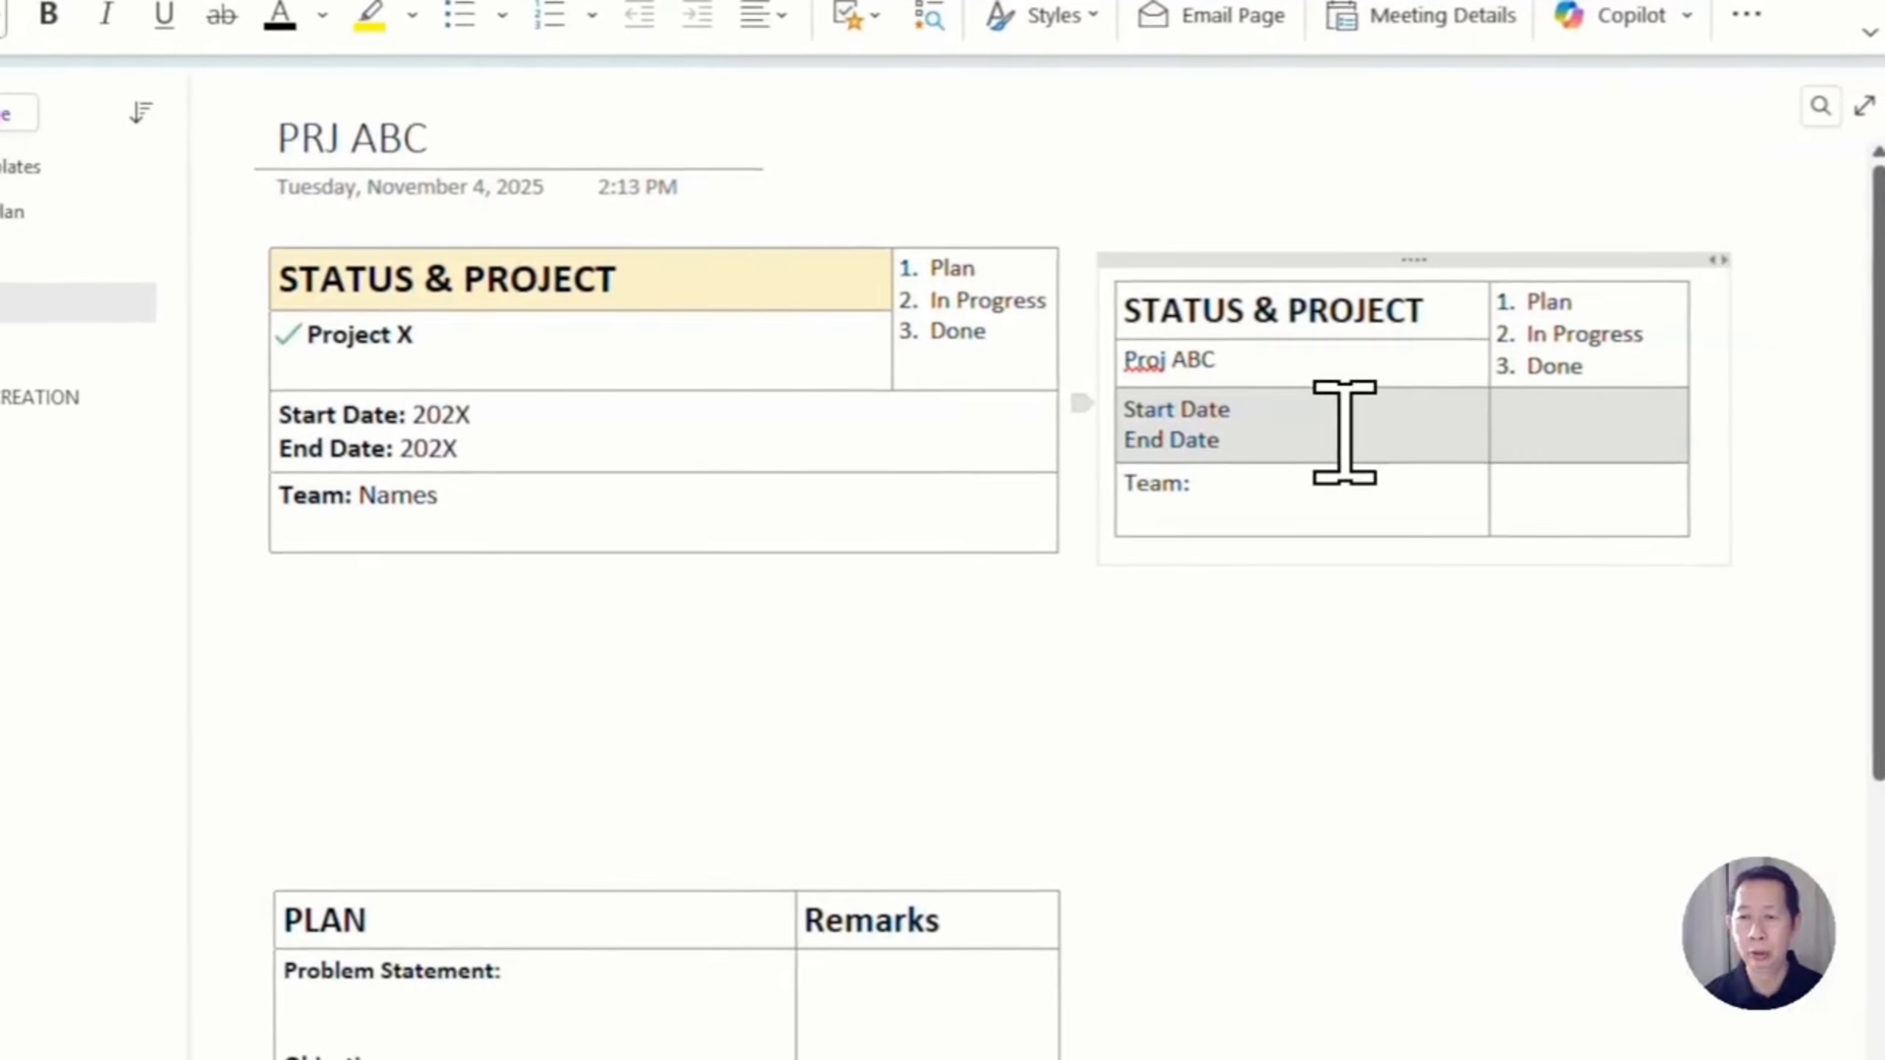
right_click(1335, 433)
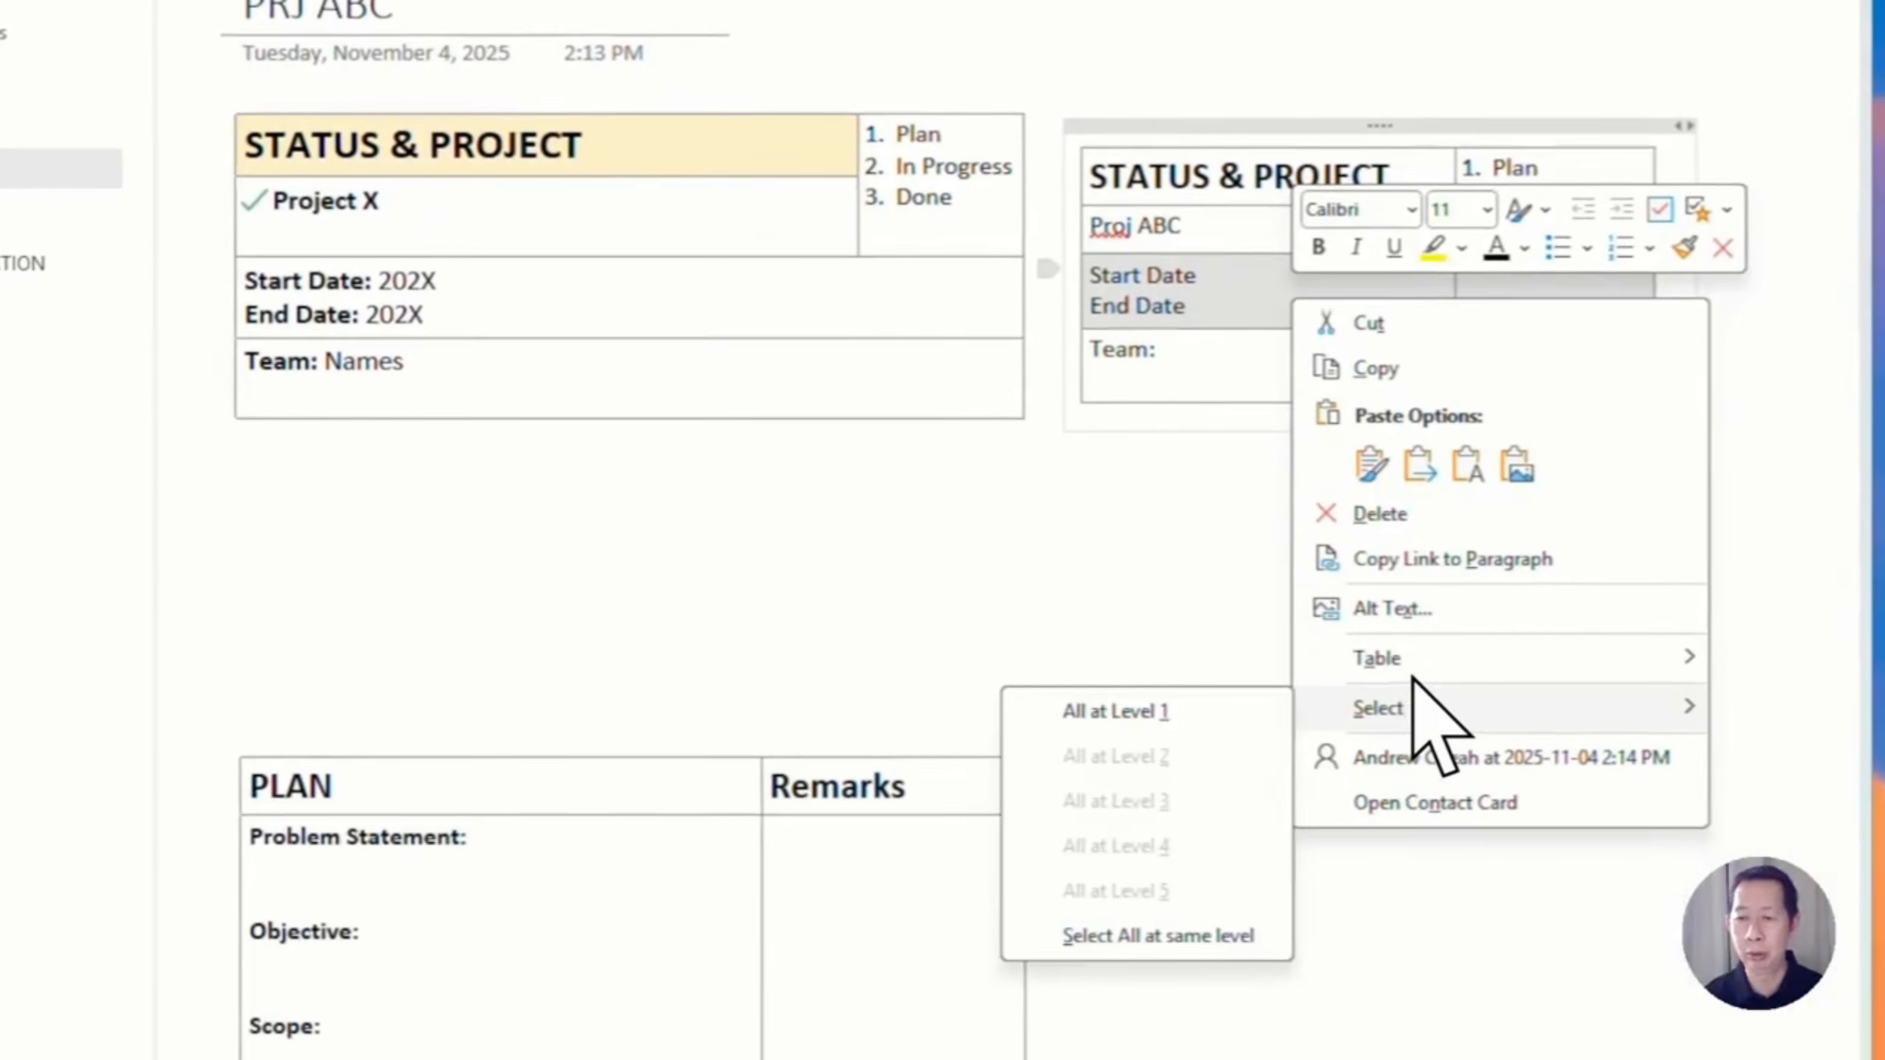
mouse_move(1462, 796)
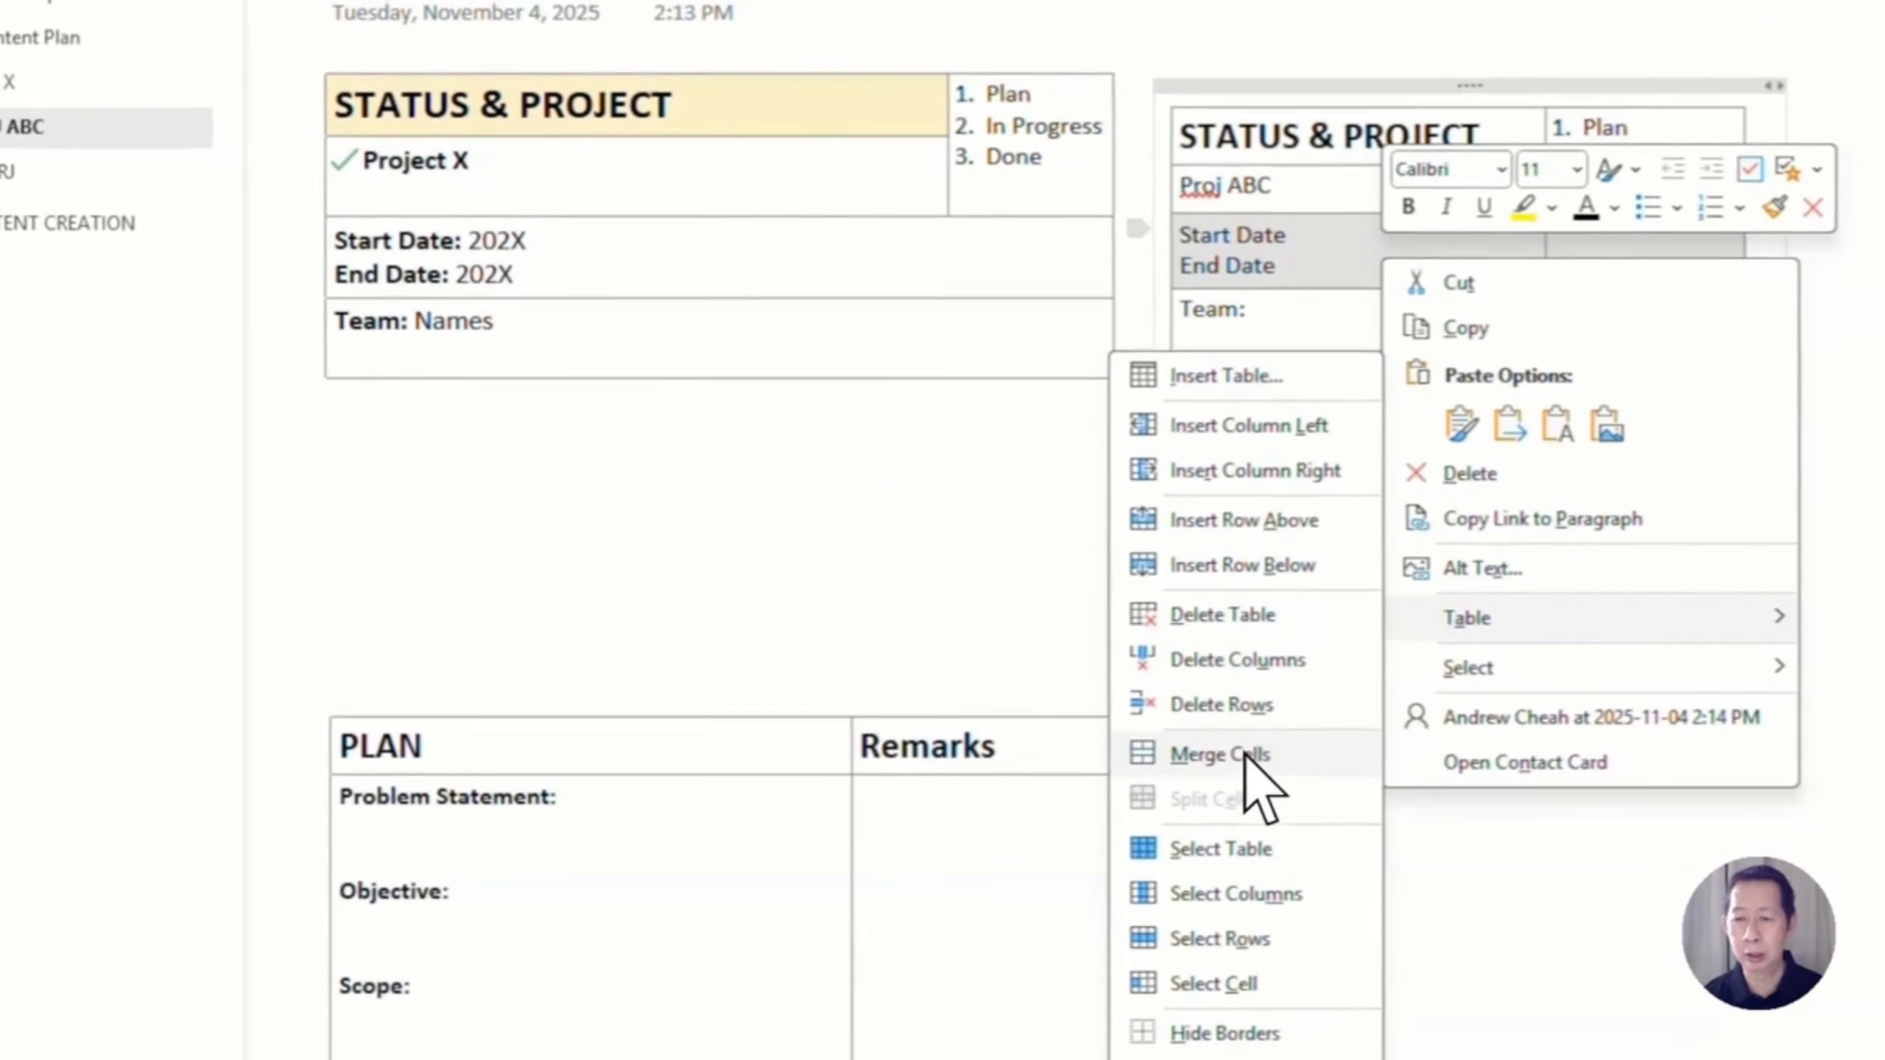
click(1143, 799)
click(1352, 363)
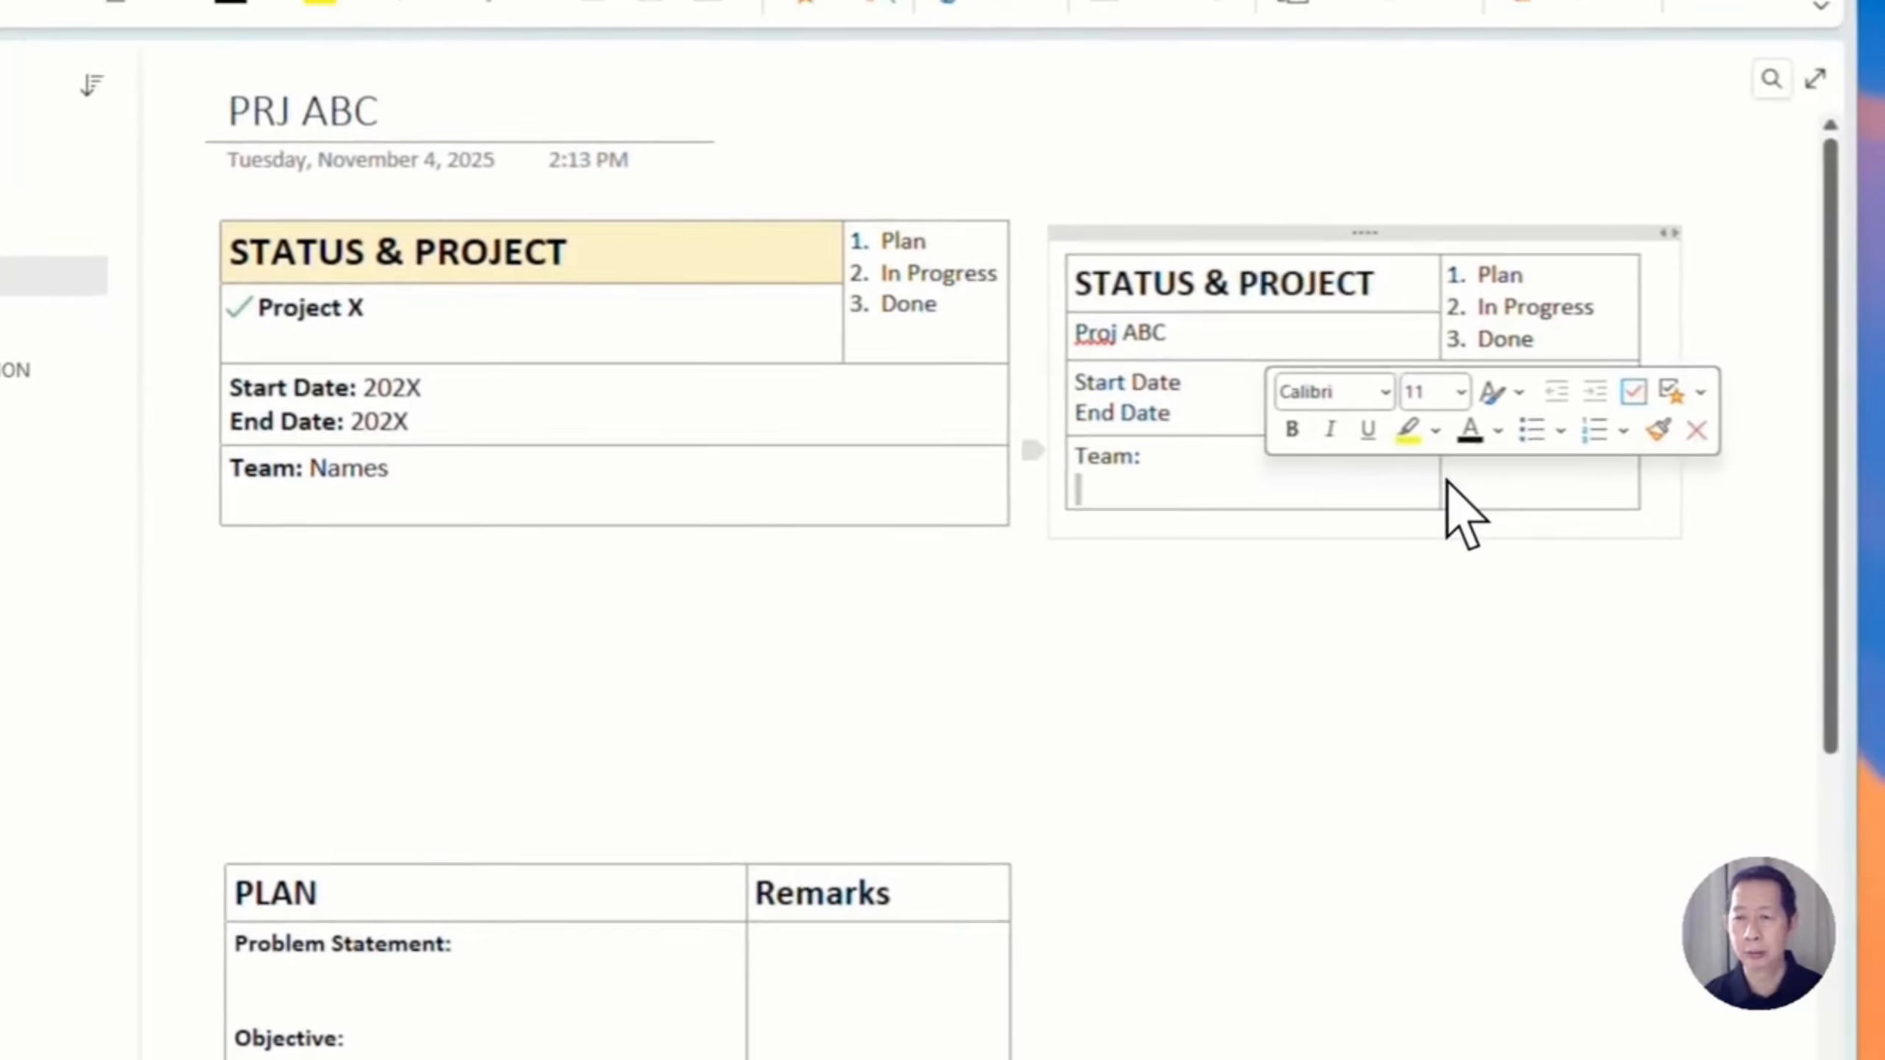
drag(1377, 479, 1484, 476)
right_click(1362, 469)
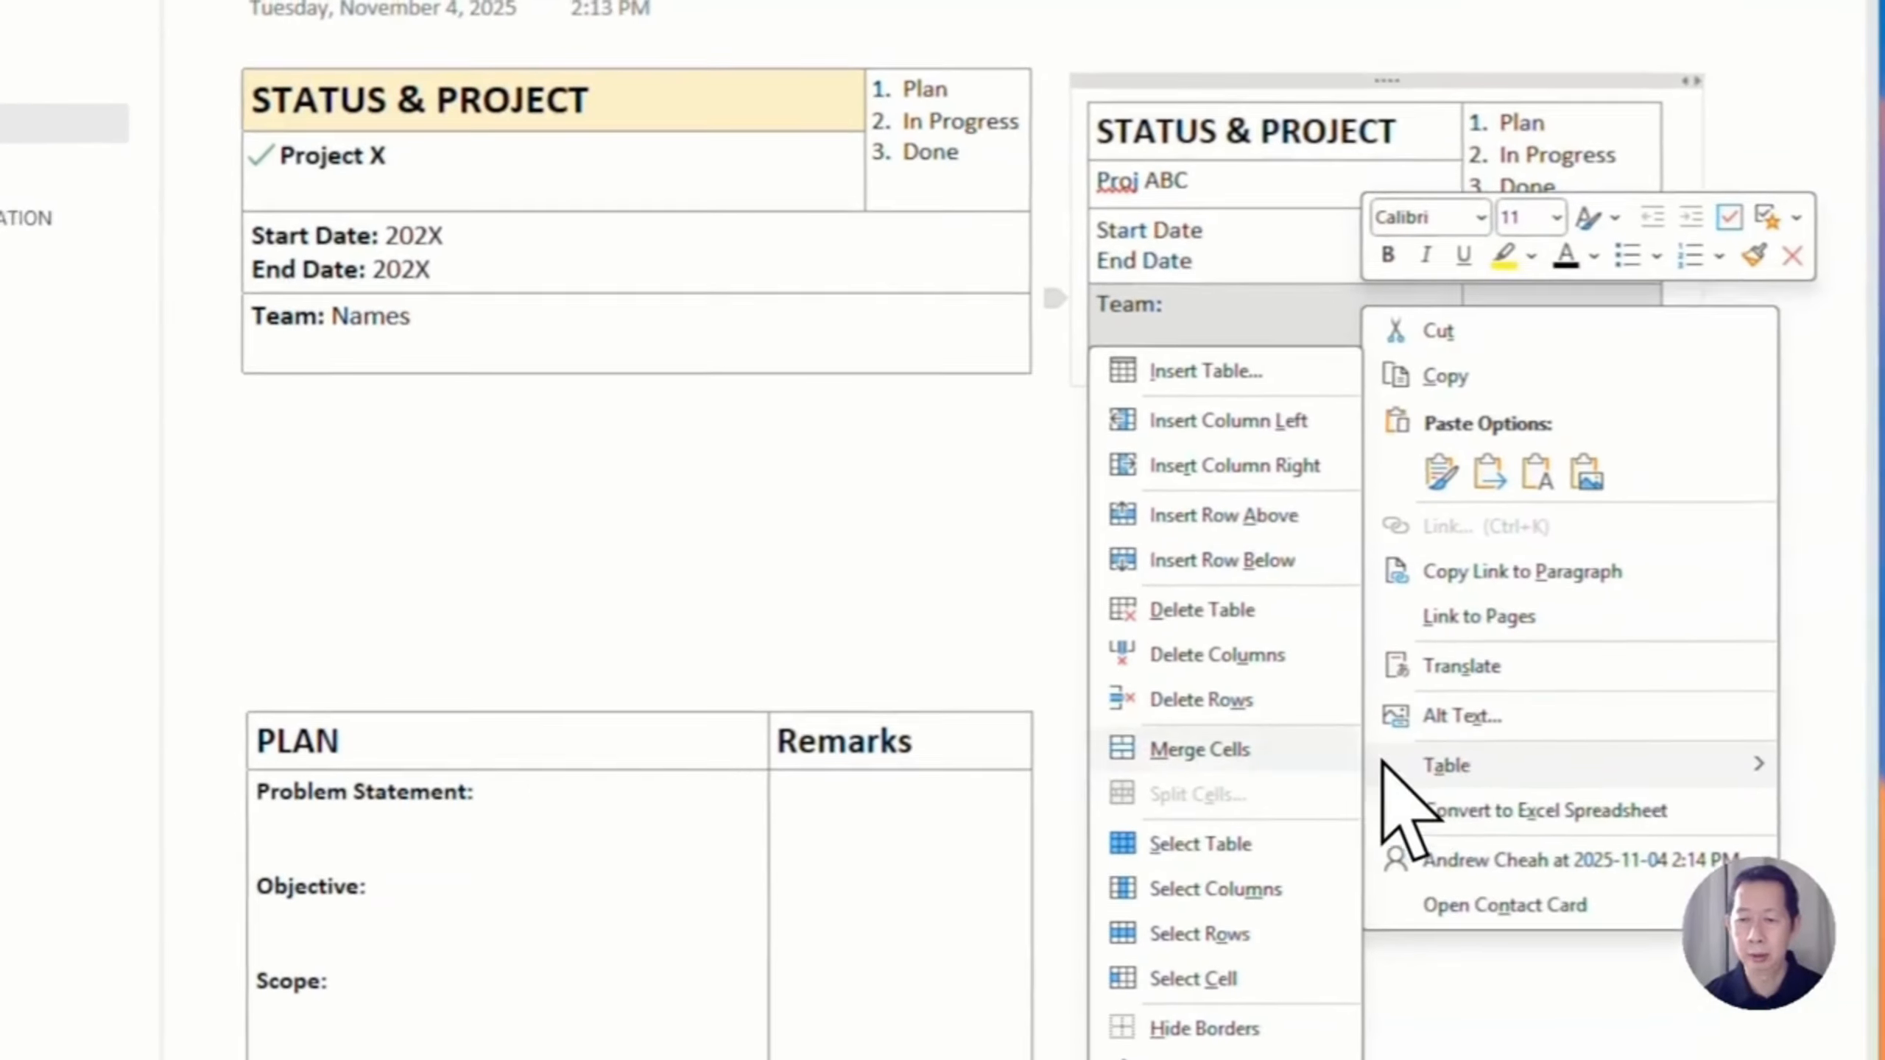
click(1262, 817)
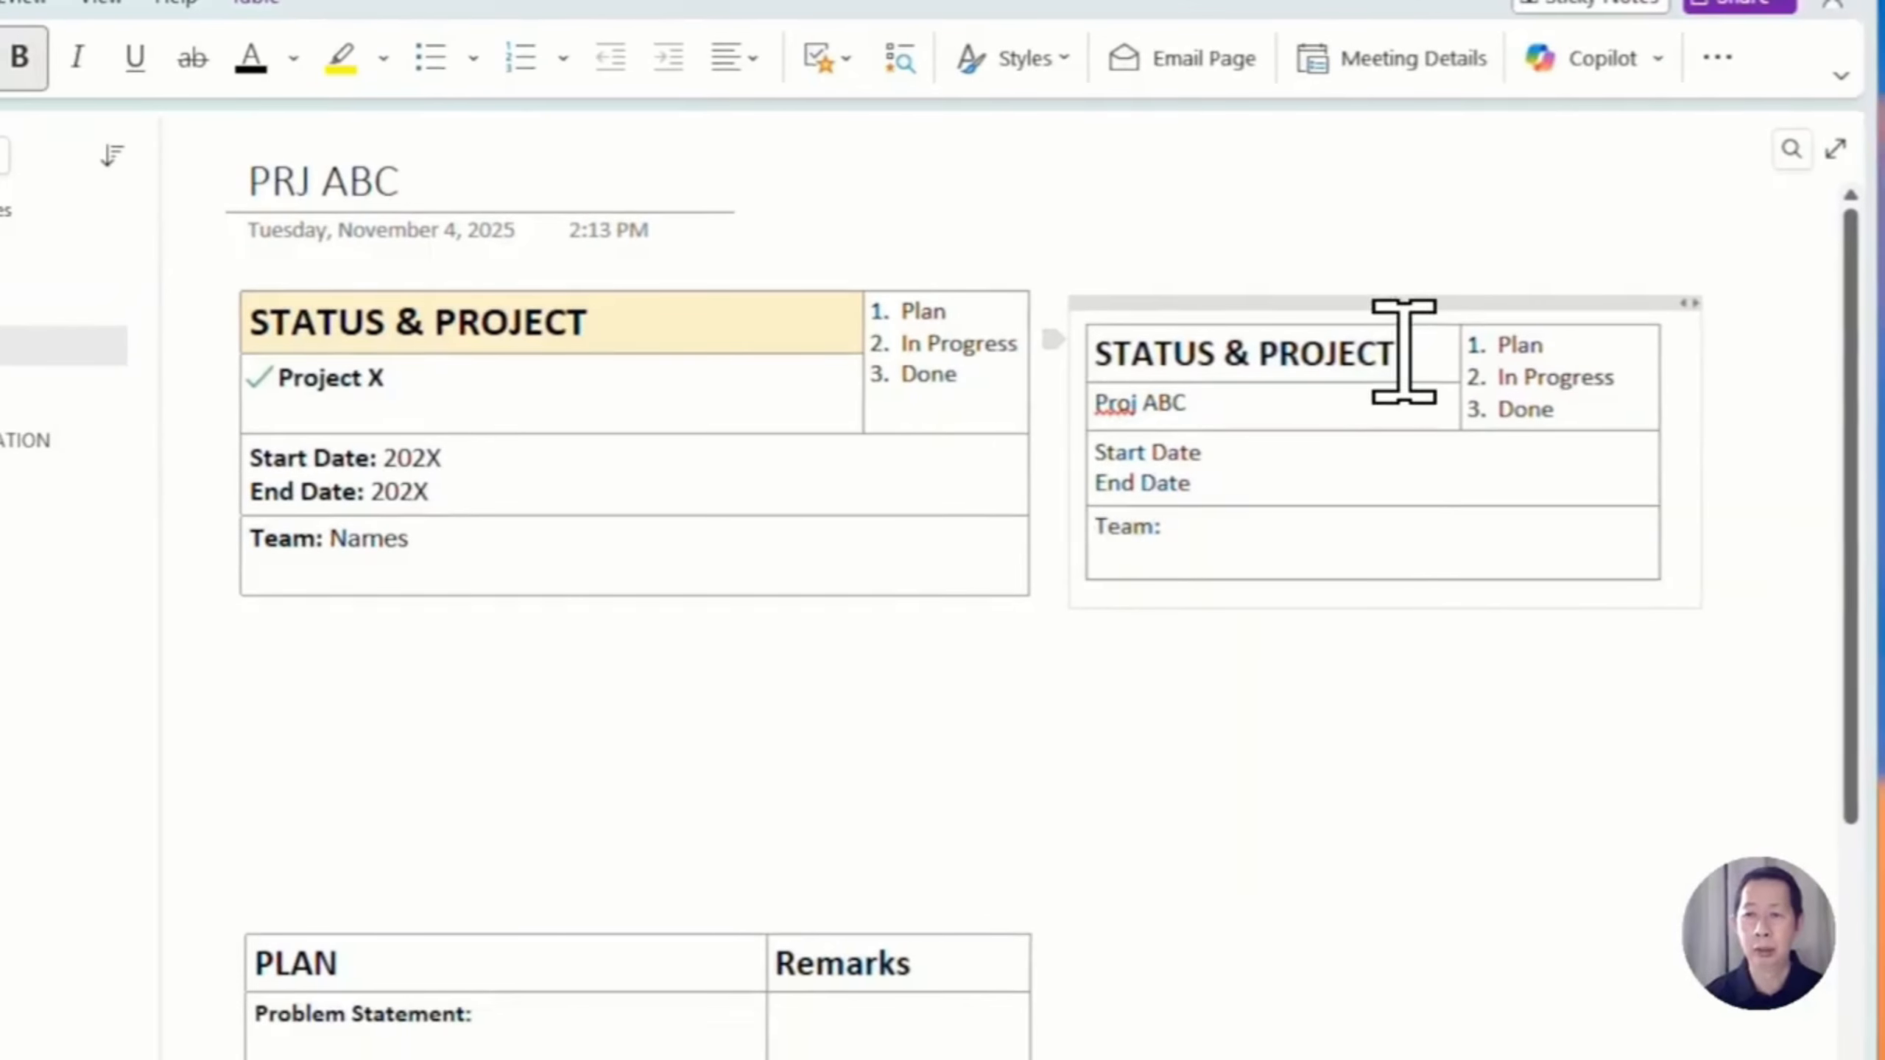
Shade the new table's STATUS & PROJECT heading cell light yellow like the original status table's heading
drag(1385, 349, 1110, 350)
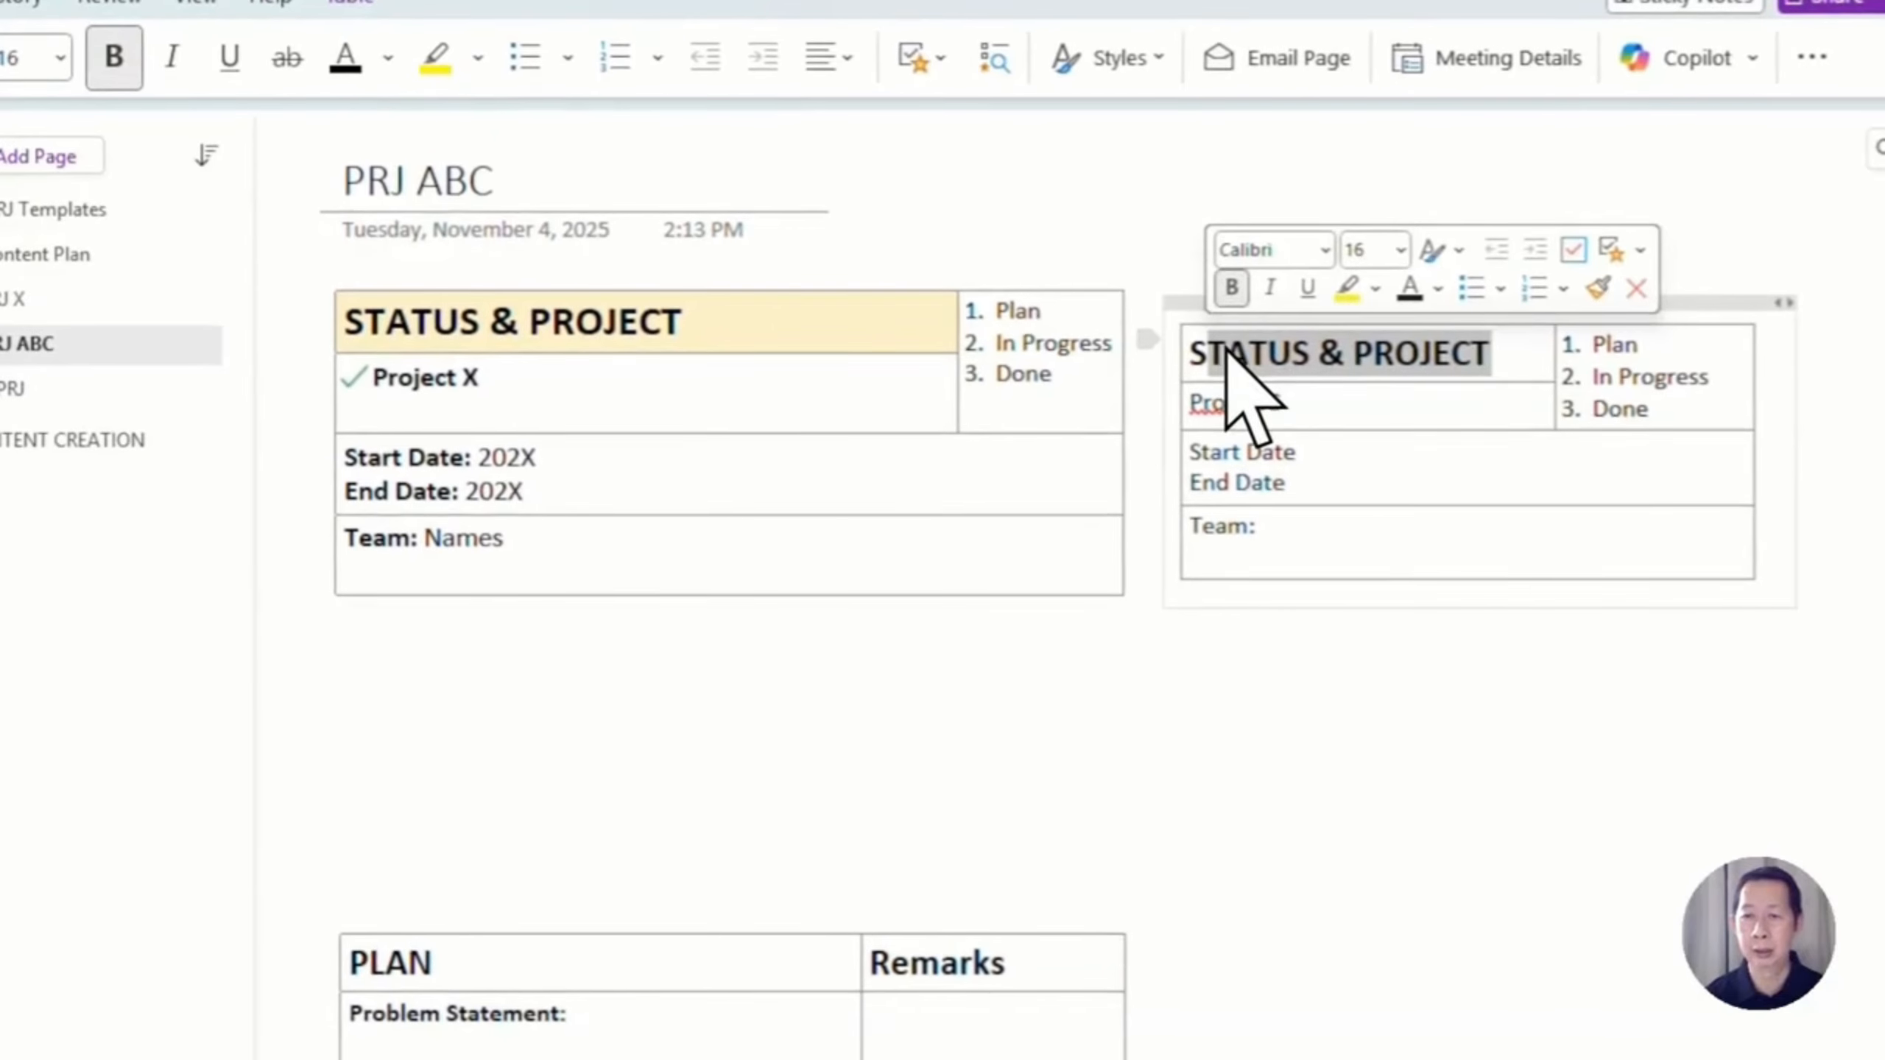
right_click(1228, 356)
mouse_move(1329, 710)
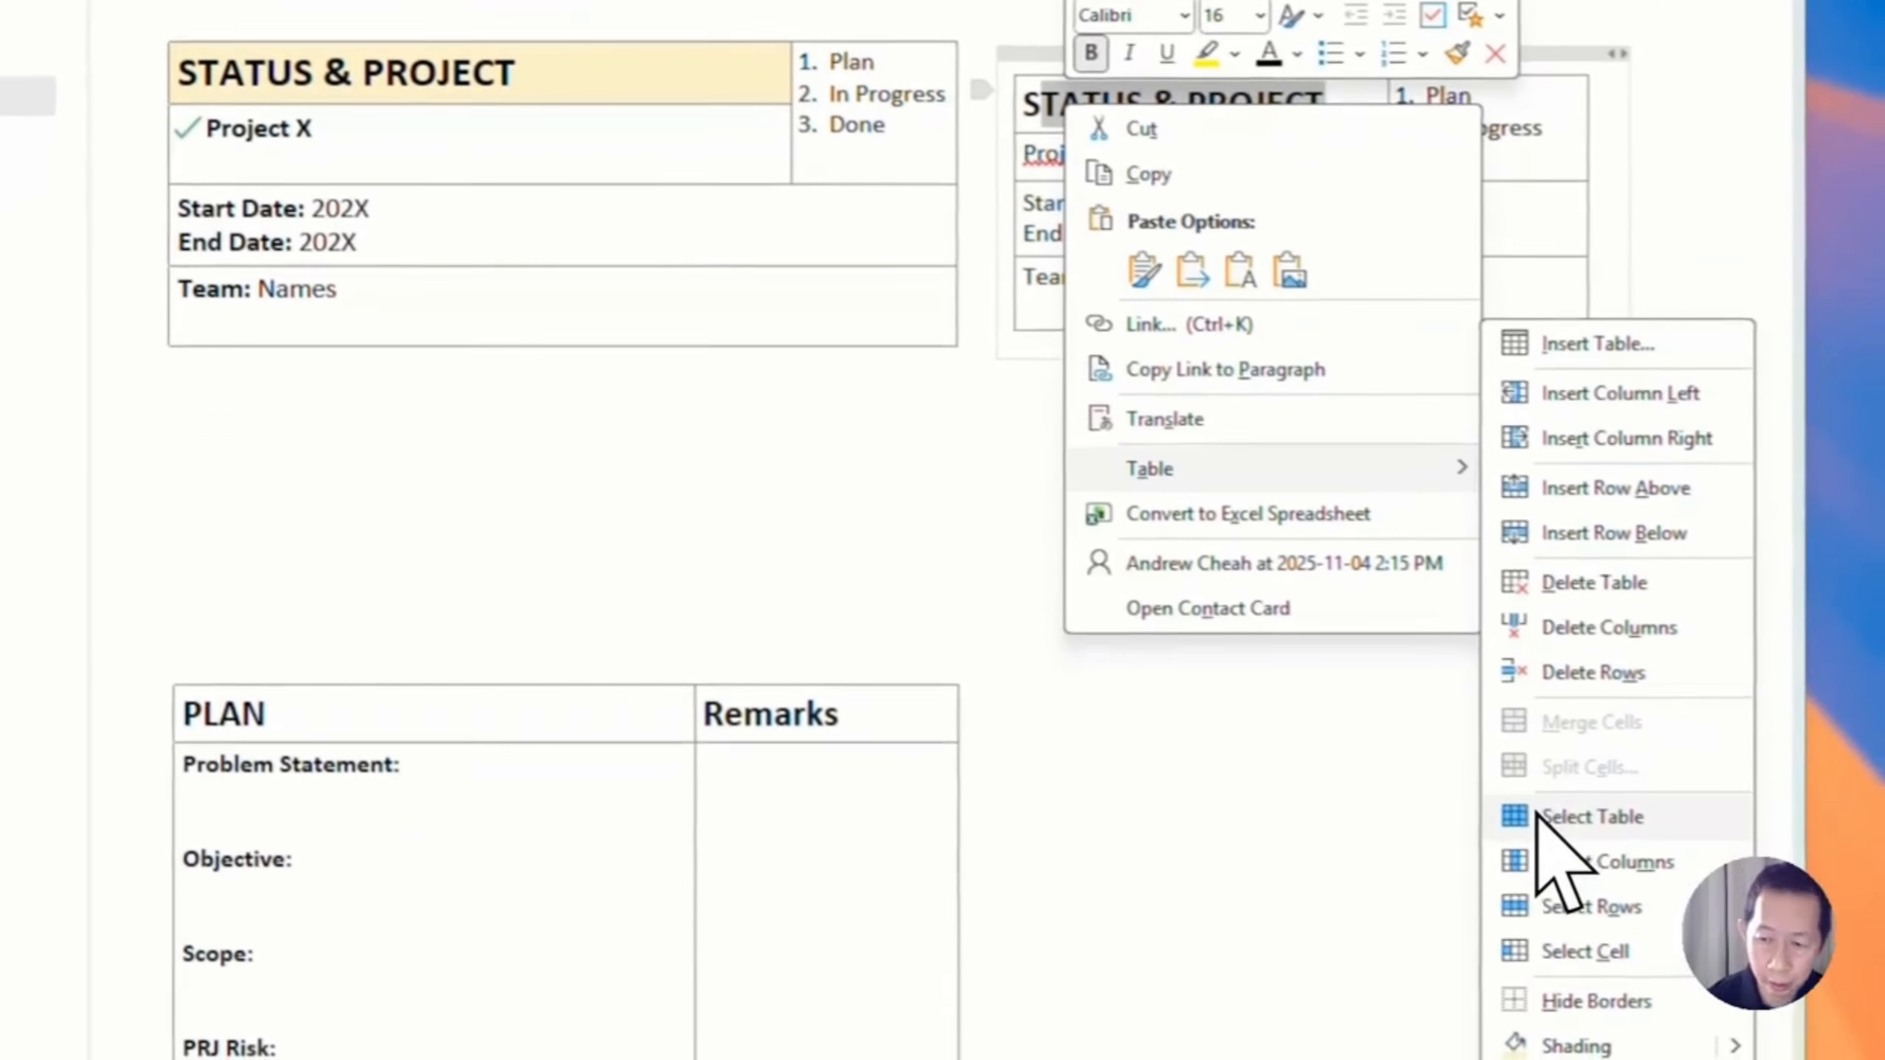
click(1546, 1031)
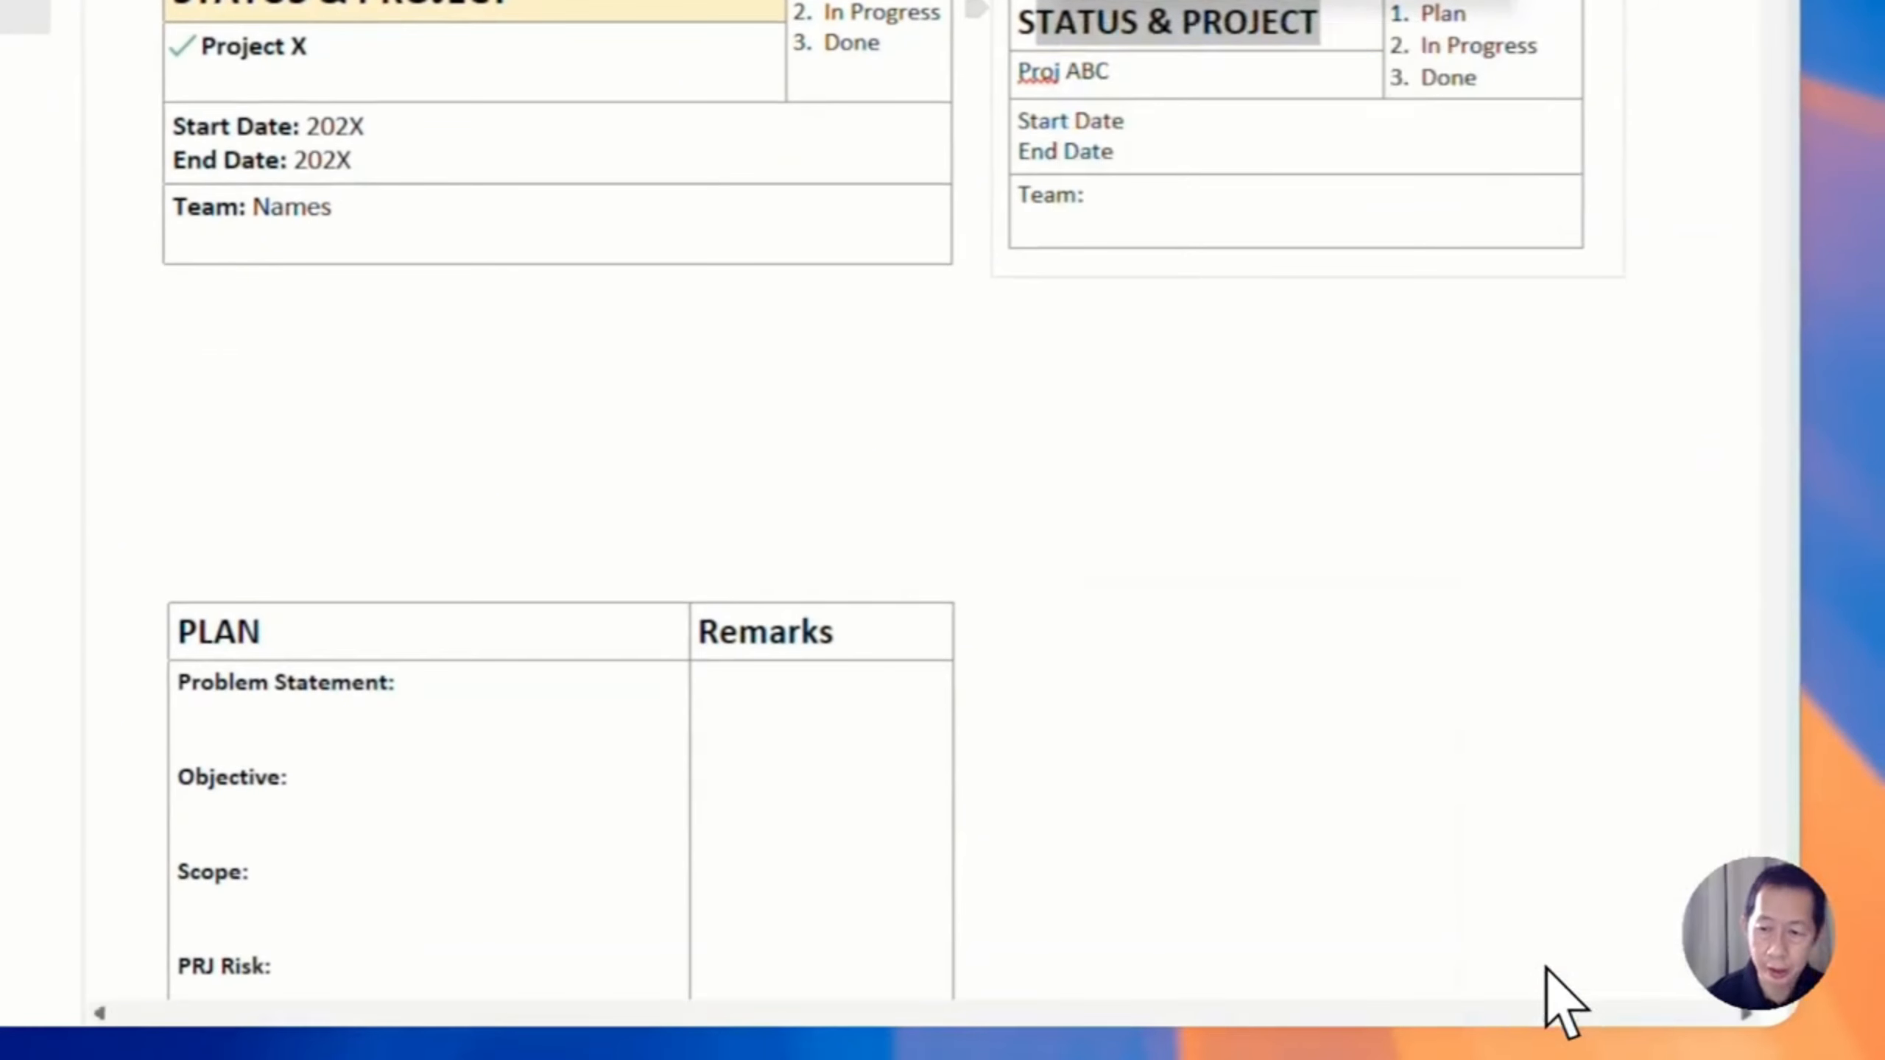
click(1172, 78)
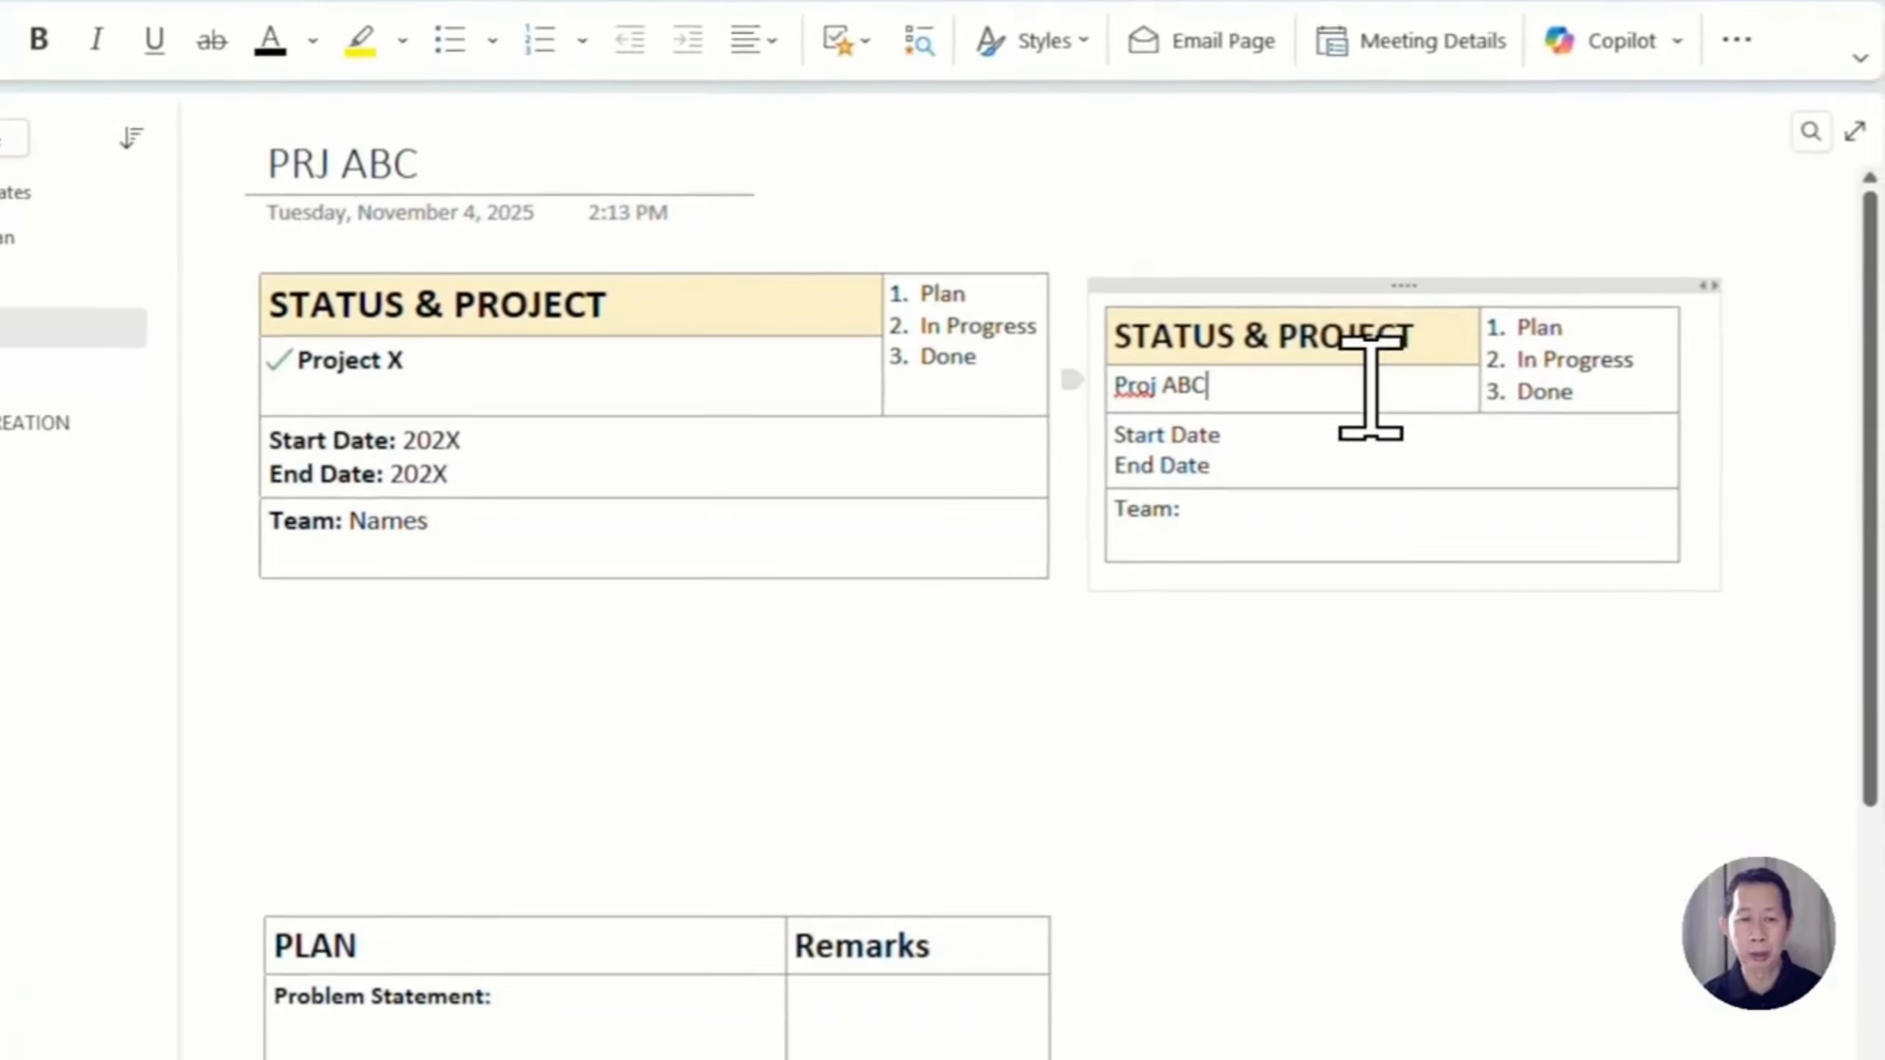
Move the PLAN and Remarks table up so it sits just below the original status table
scroll(1311, 555, down, 5)
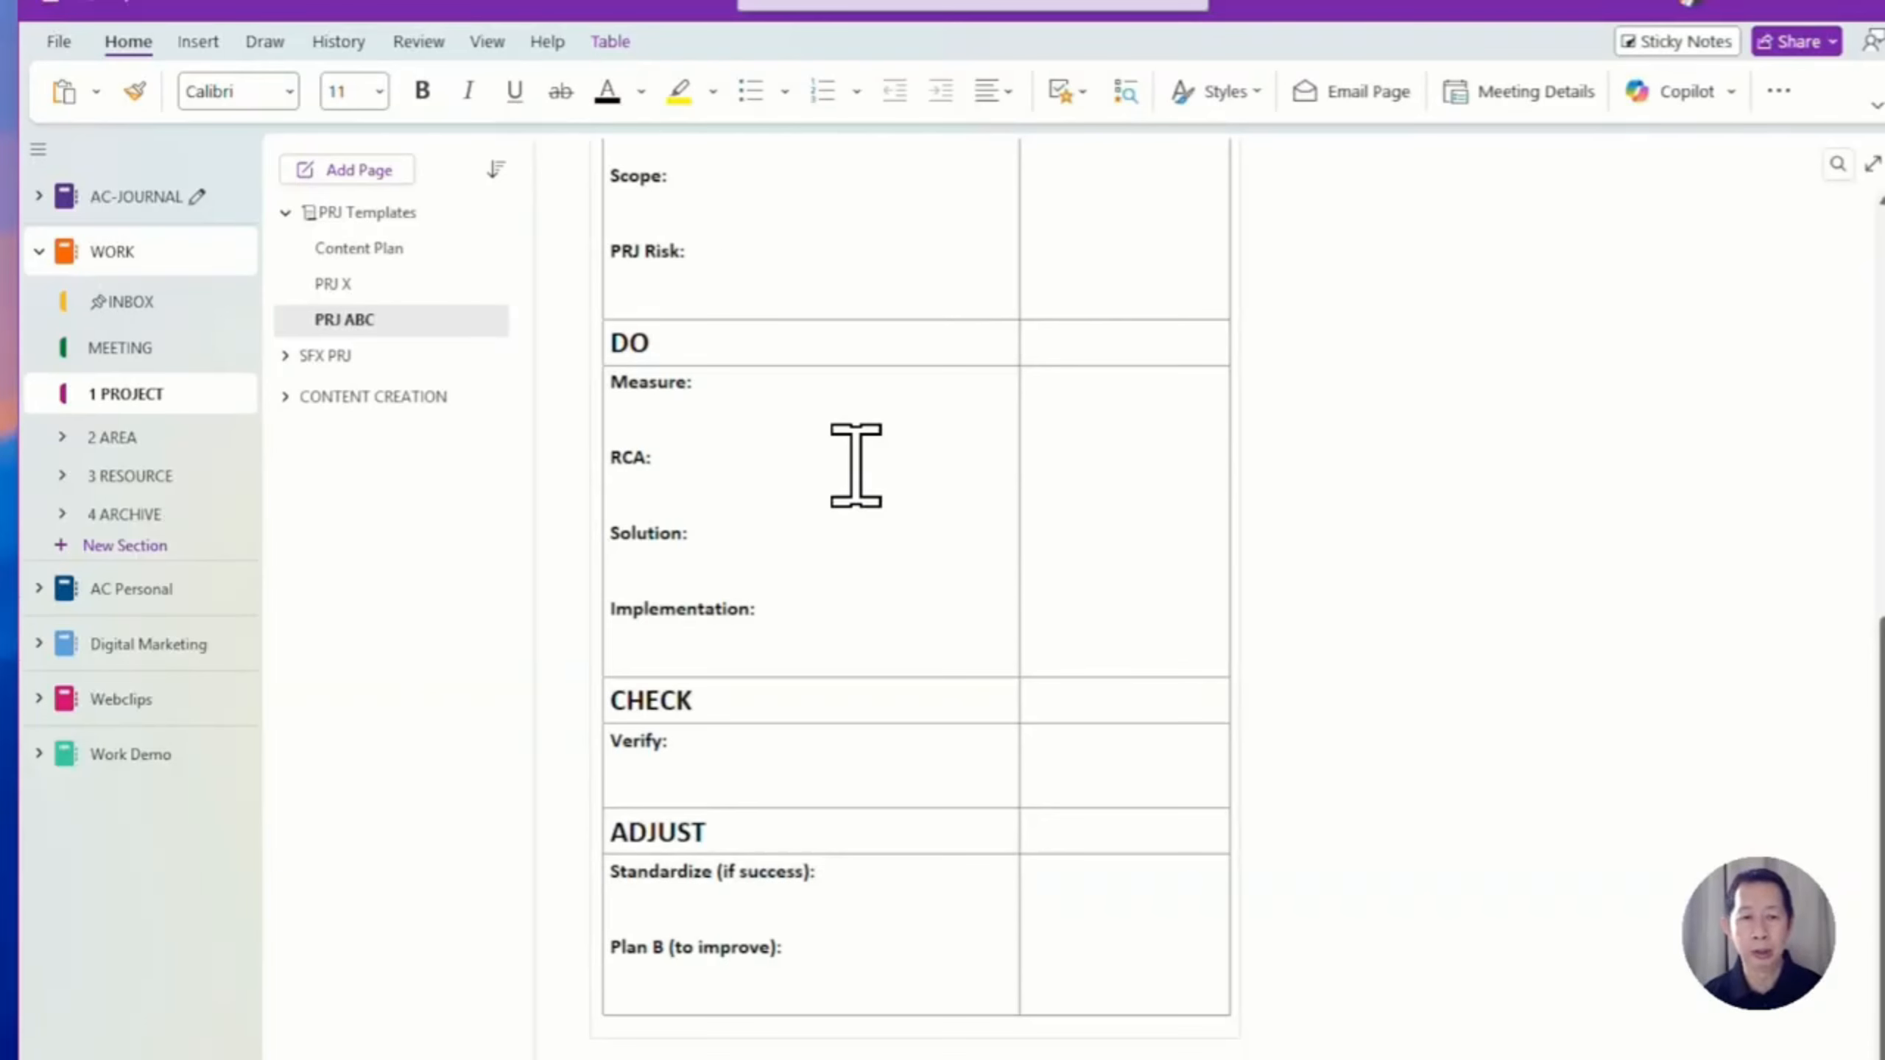
scroll(855, 467, up, 5)
scroll(1114, 341, up, 5)
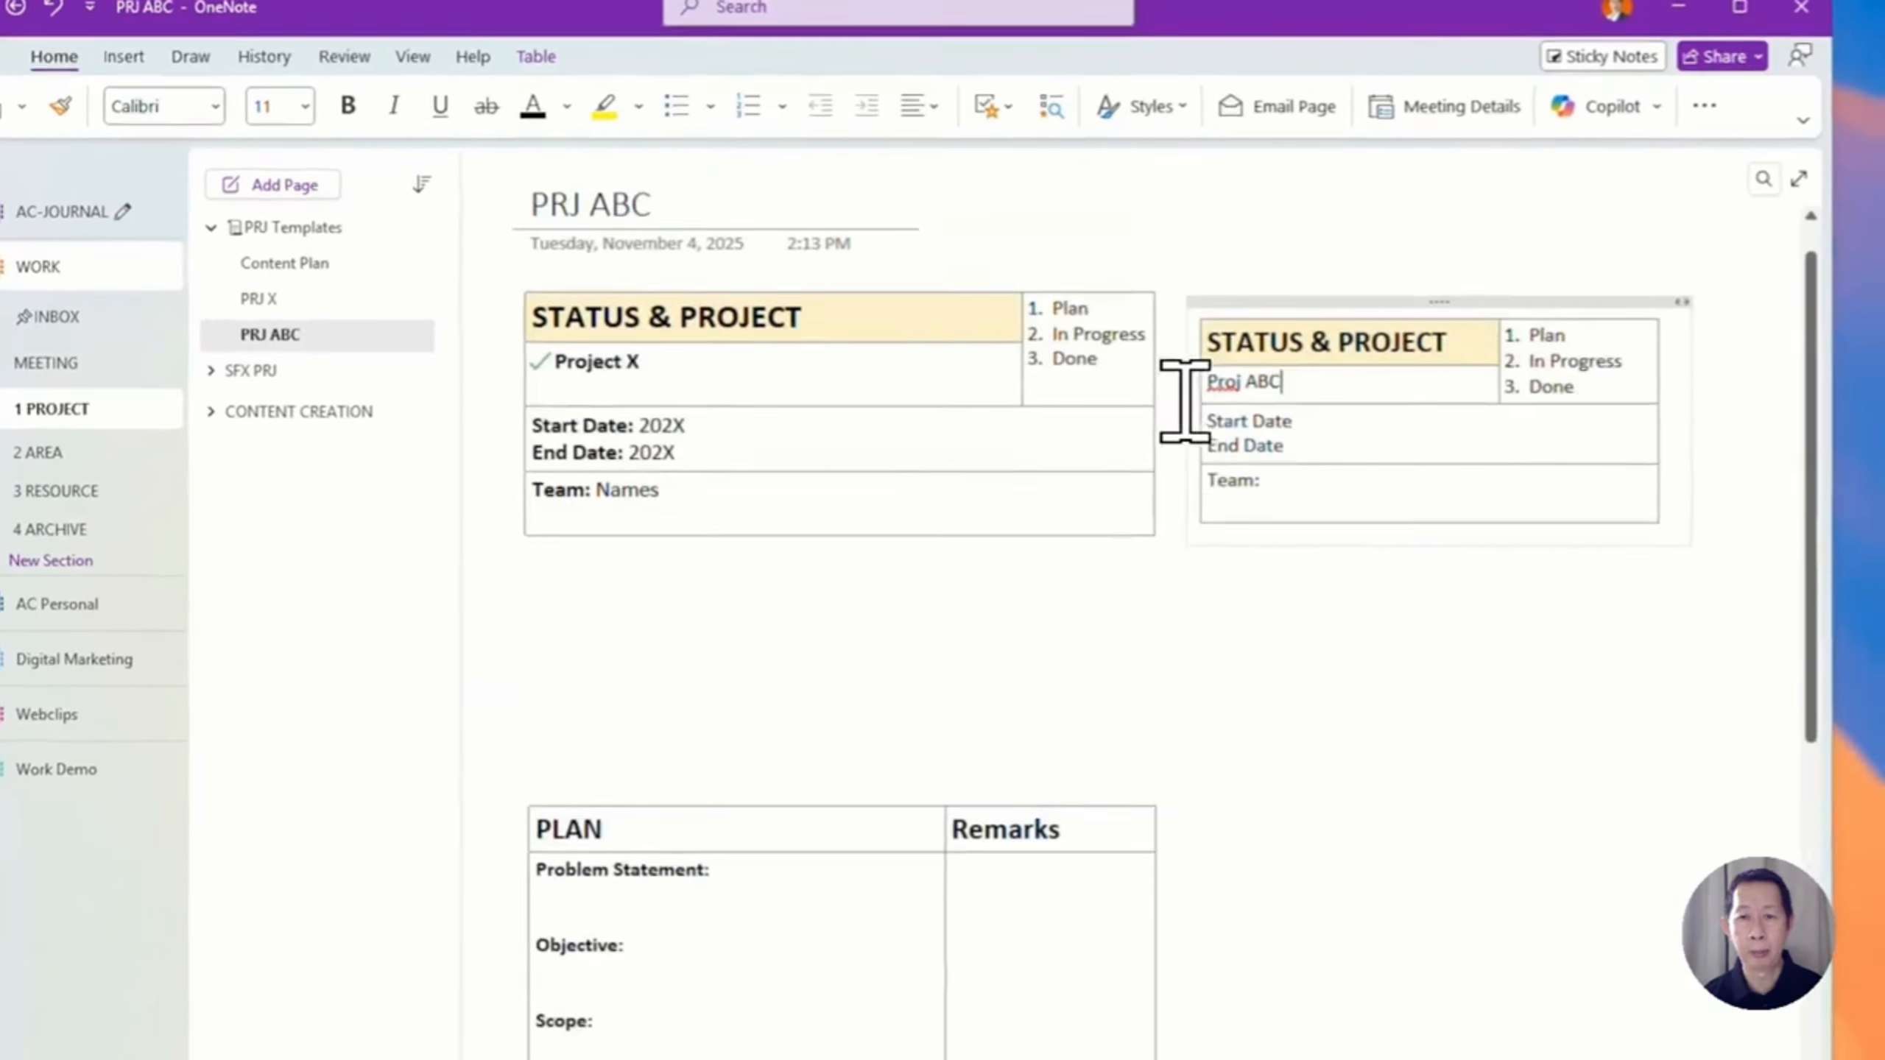
scroll(1225, 400, down, 2)
drag(855, 581, 925, 387)
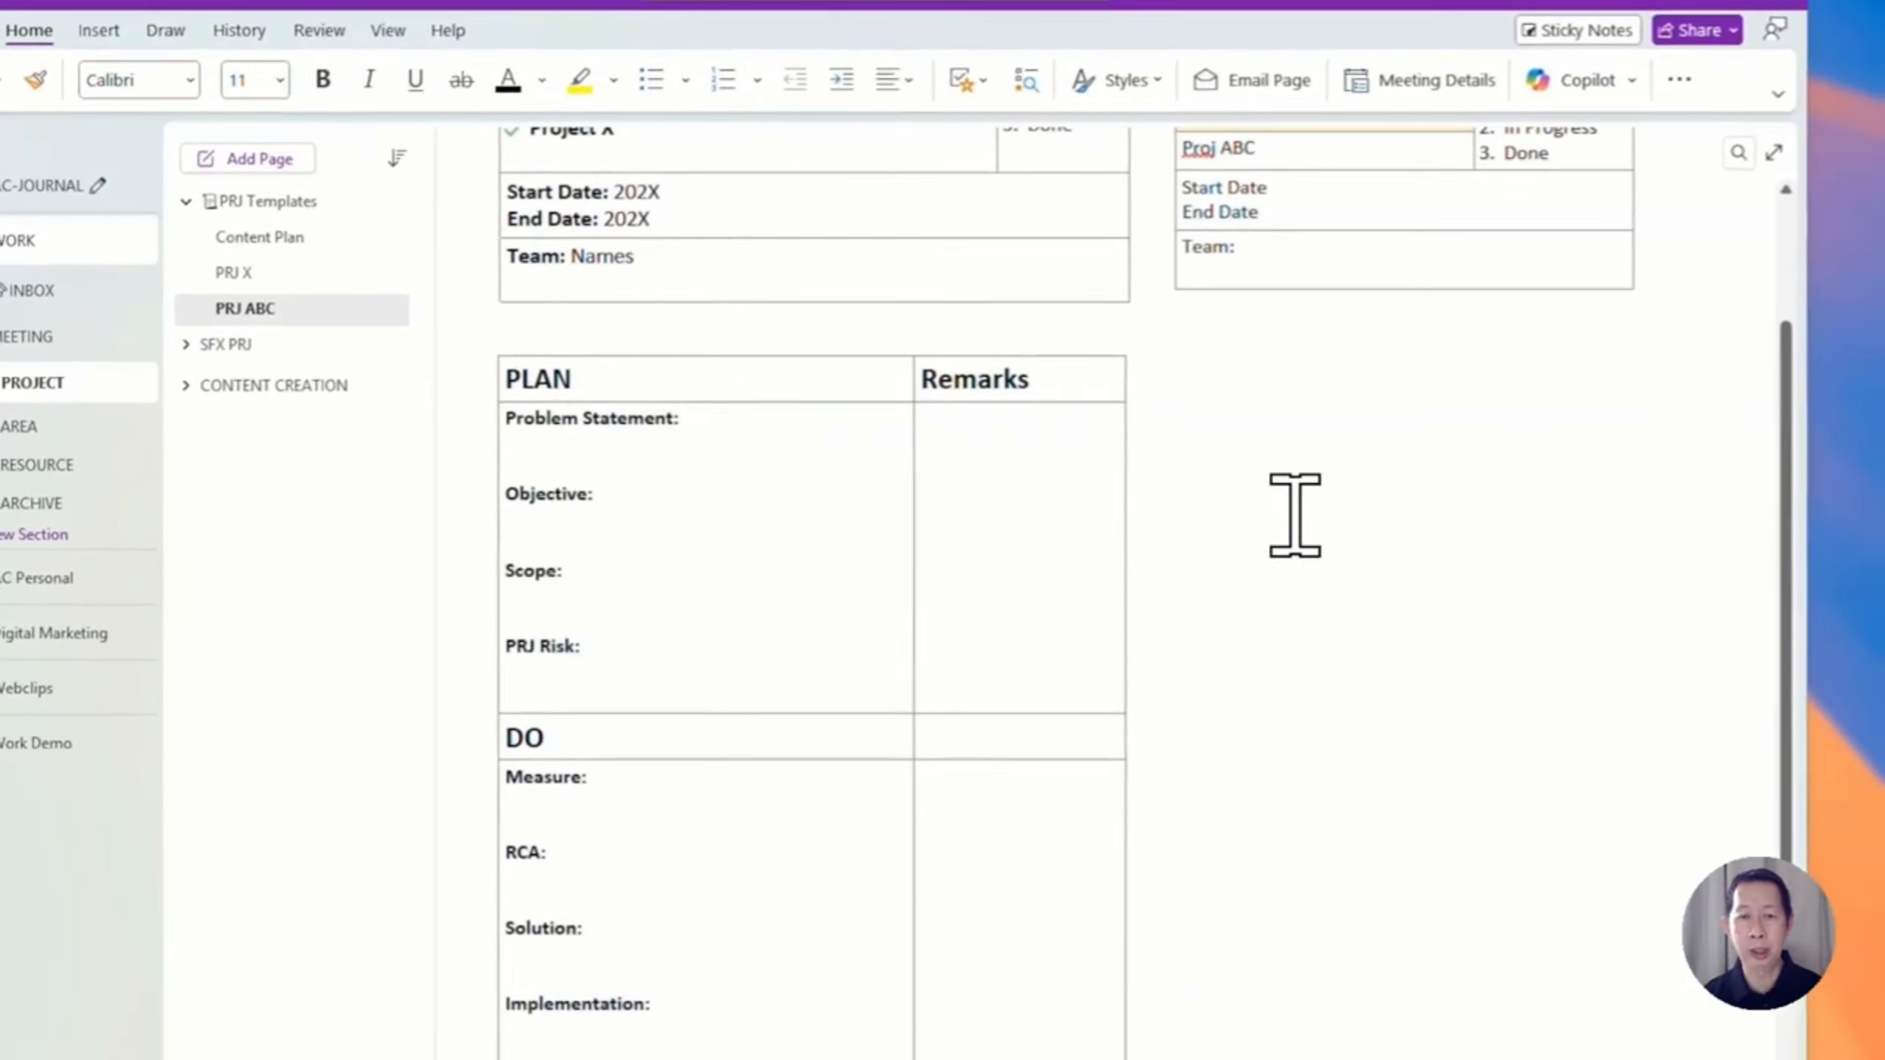
Review the project table's PLAN, DO, CHECK and ADJUST sections and the prompts listed under each
scroll(1246, 608, up, 3)
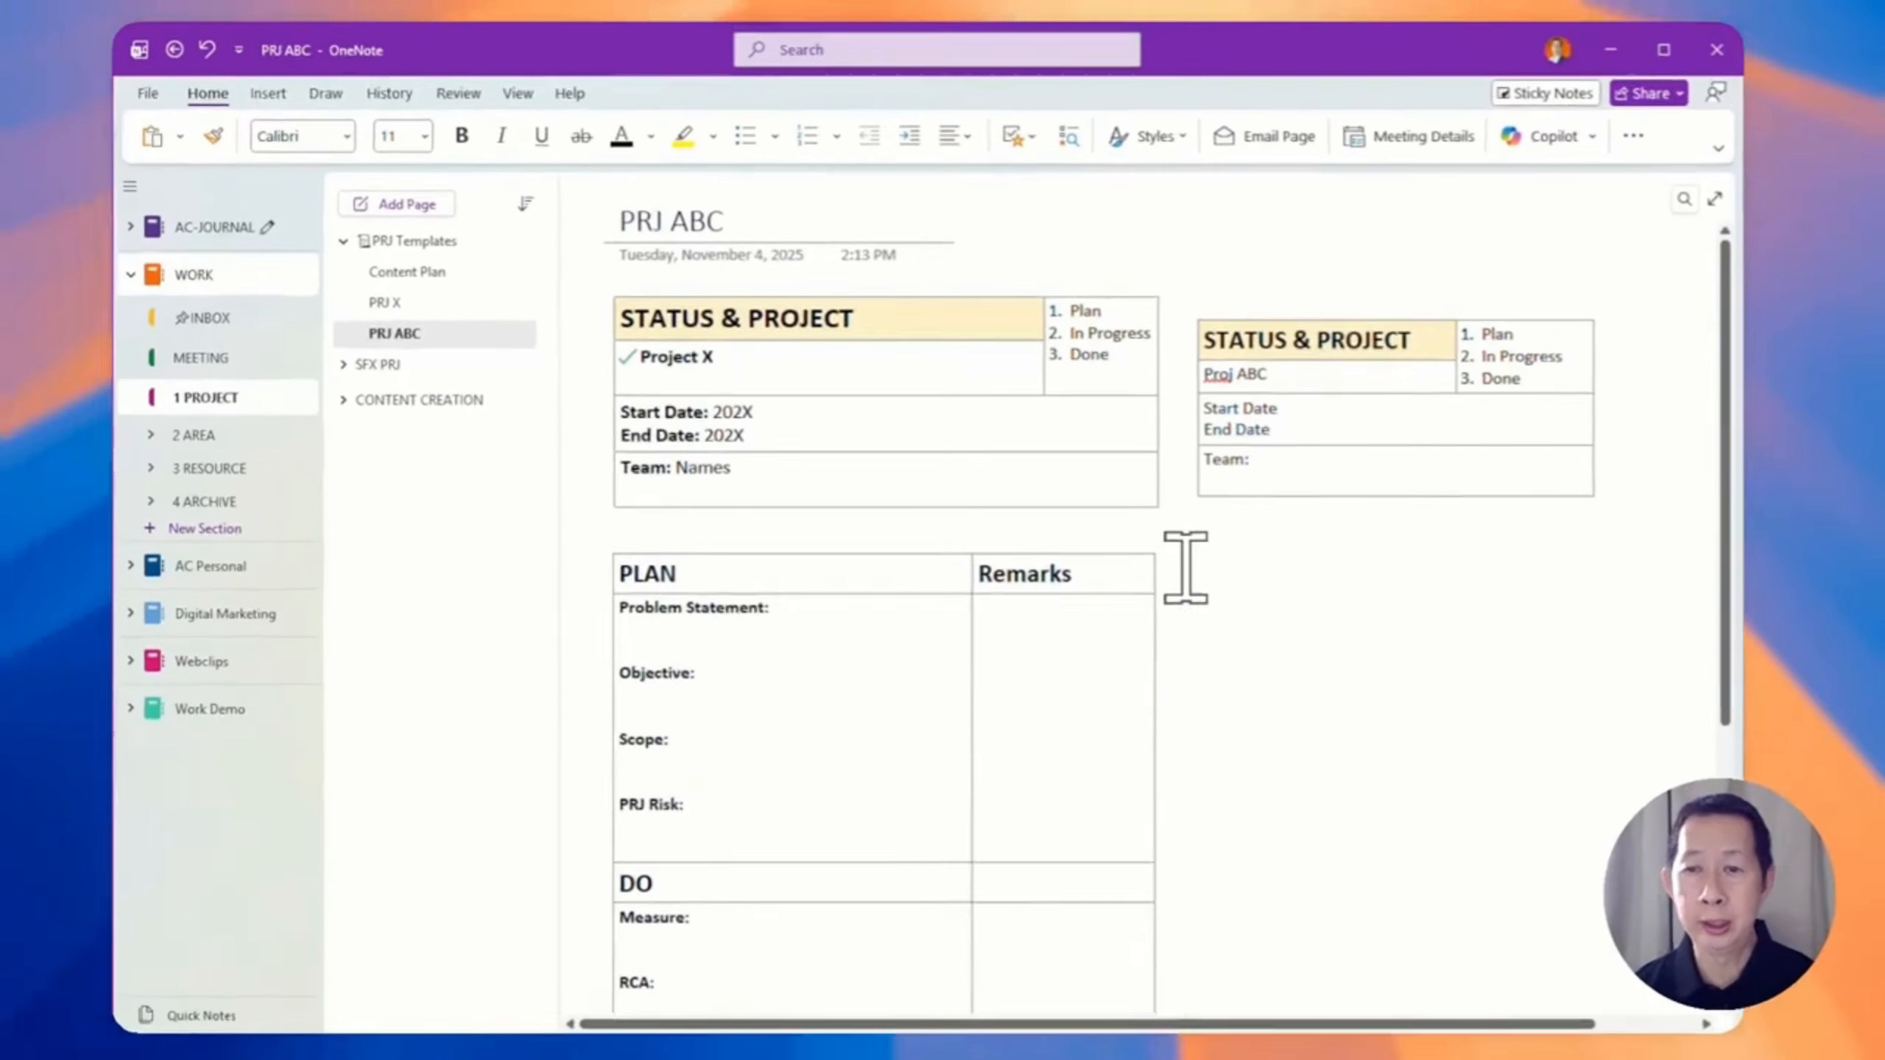
scroll(1187, 568, down, 4)
scroll(1187, 568, up, 4)
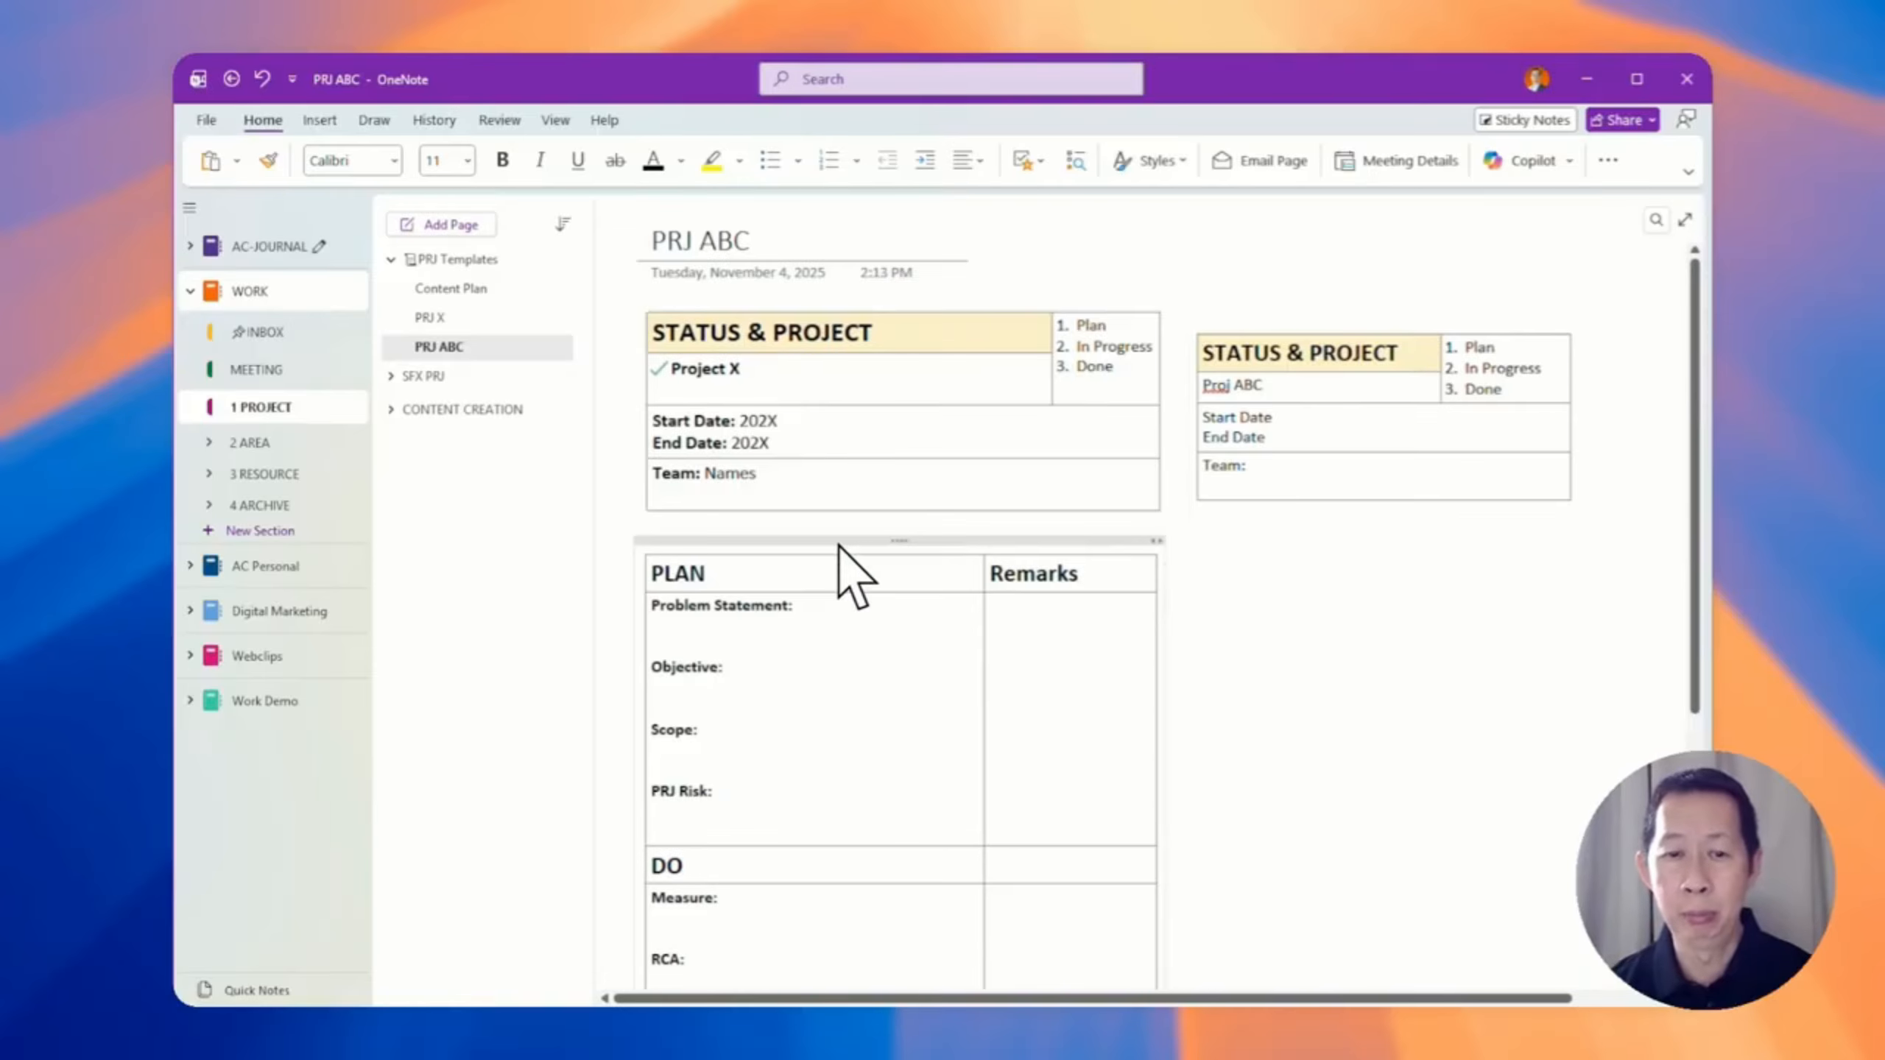
drag(1428, 321, 1340, 309)
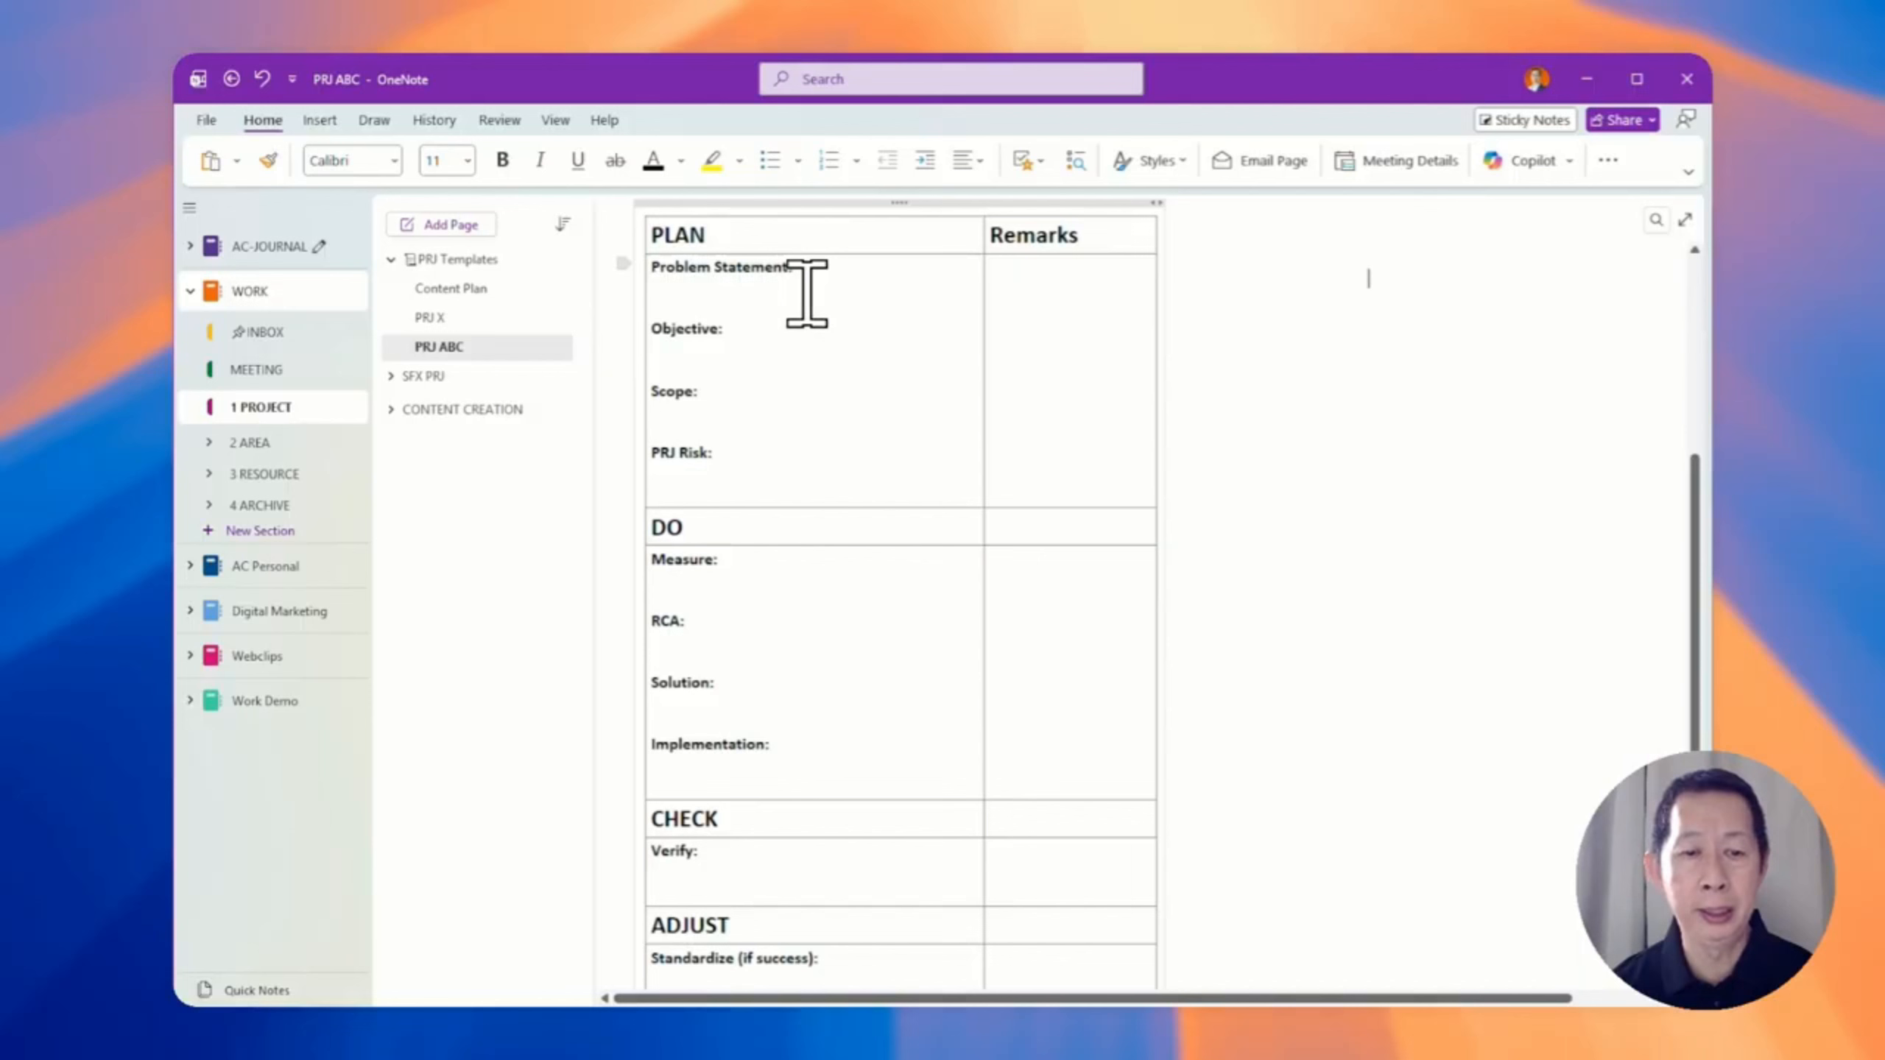
scroll(761, 455, down, 5)
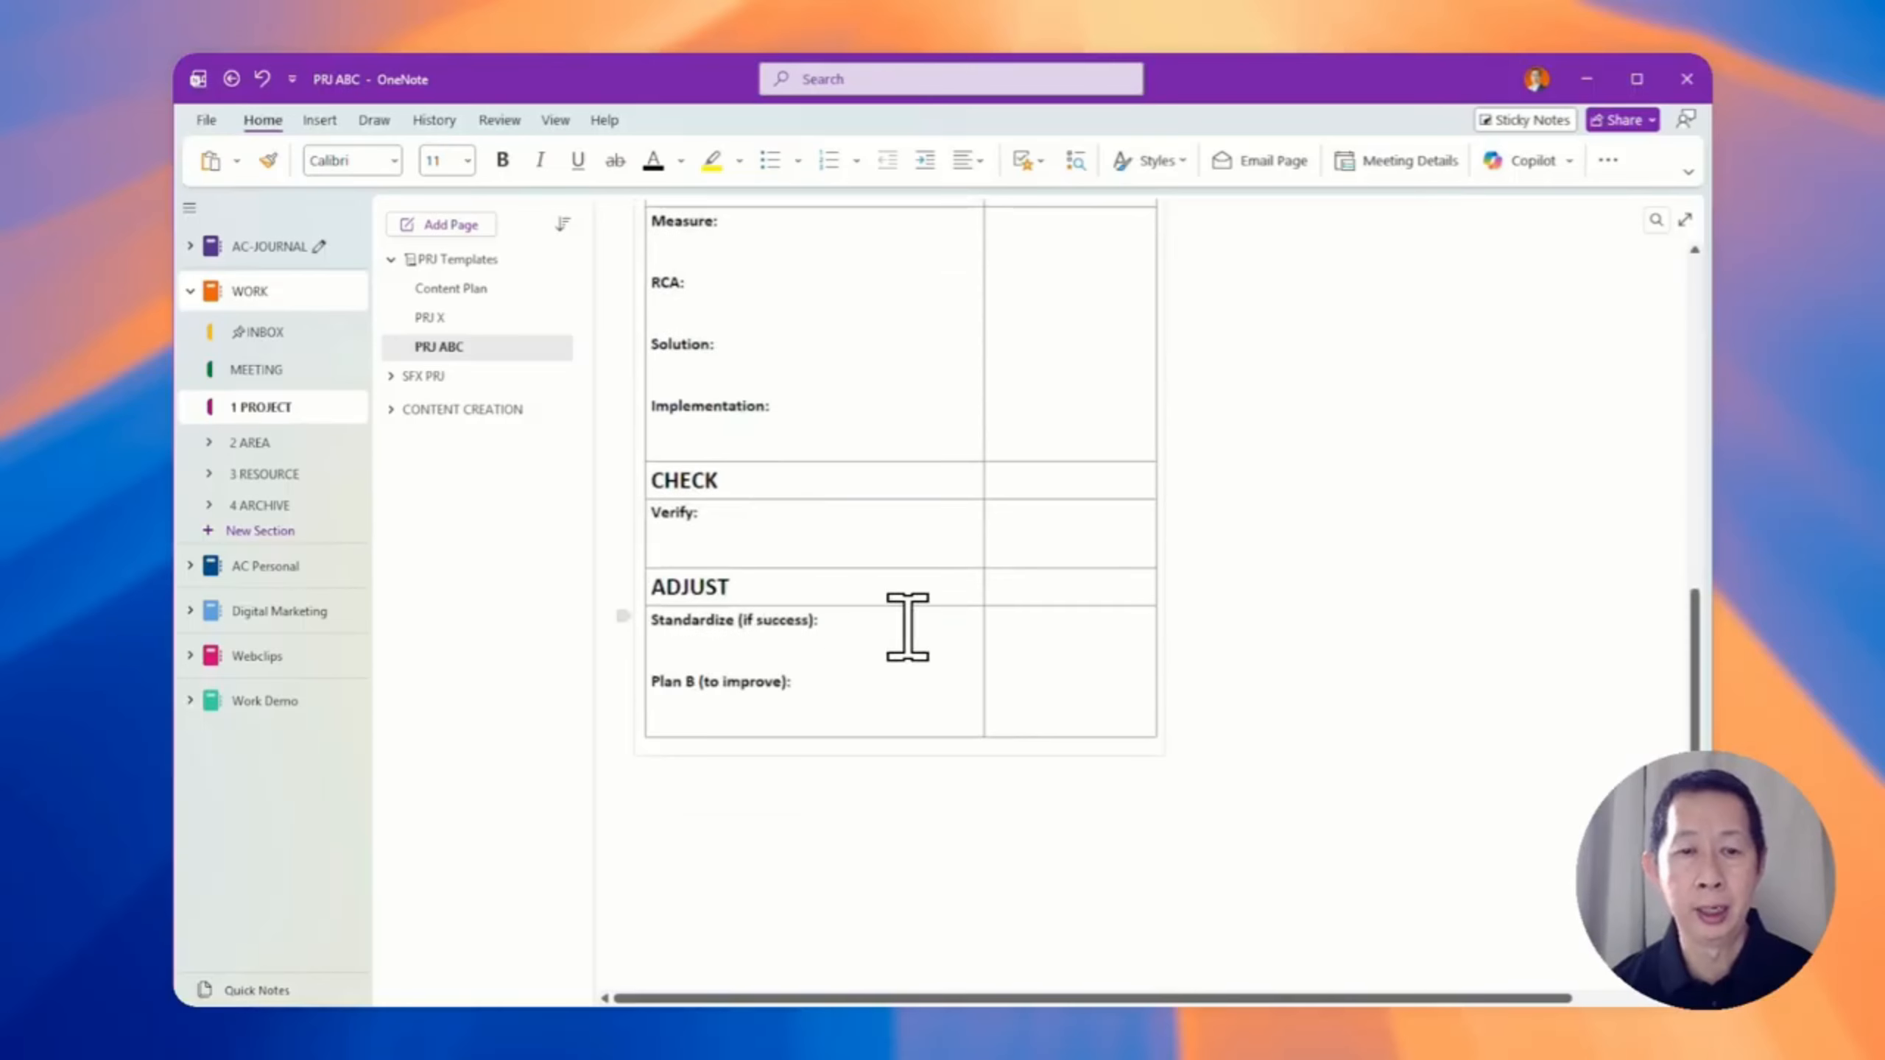
scroll(963, 624, up, 8)
scroll(964, 624, down, 4)
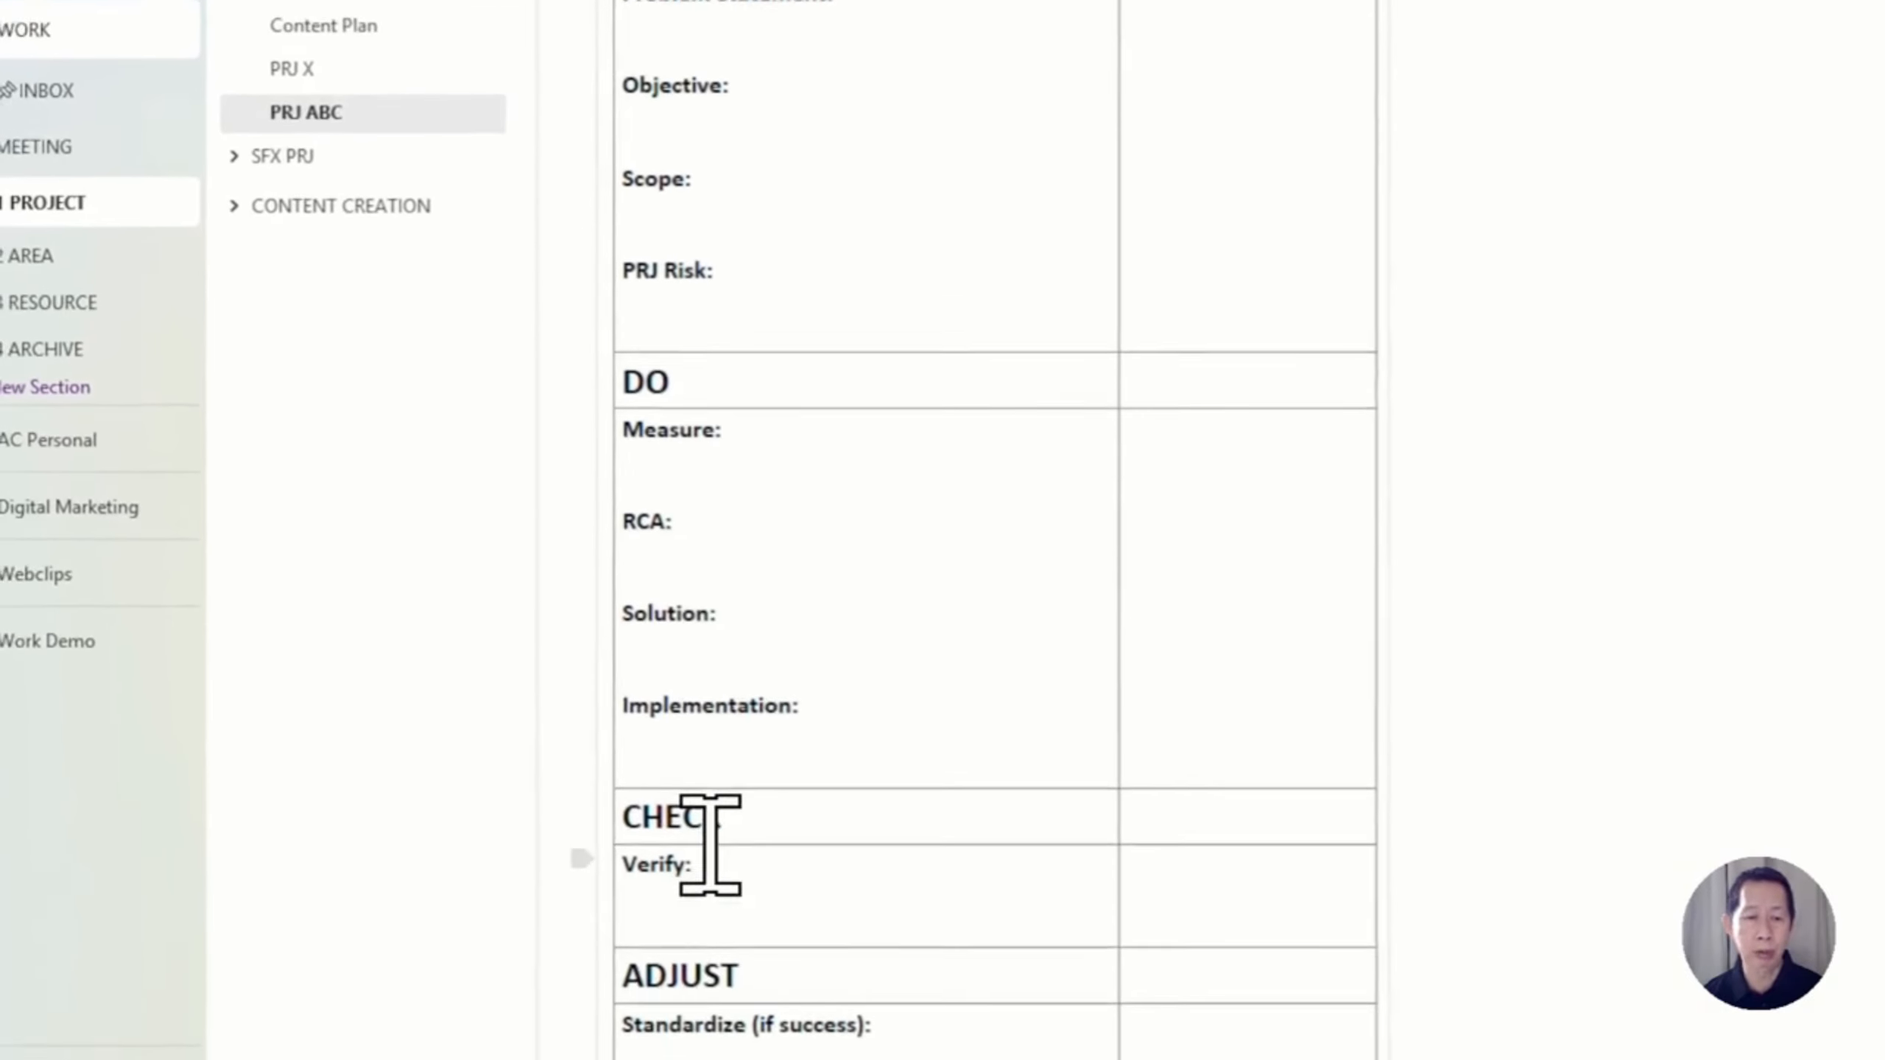
scroll(820, 862, up, 1)
scroll(824, 857, down, 3)
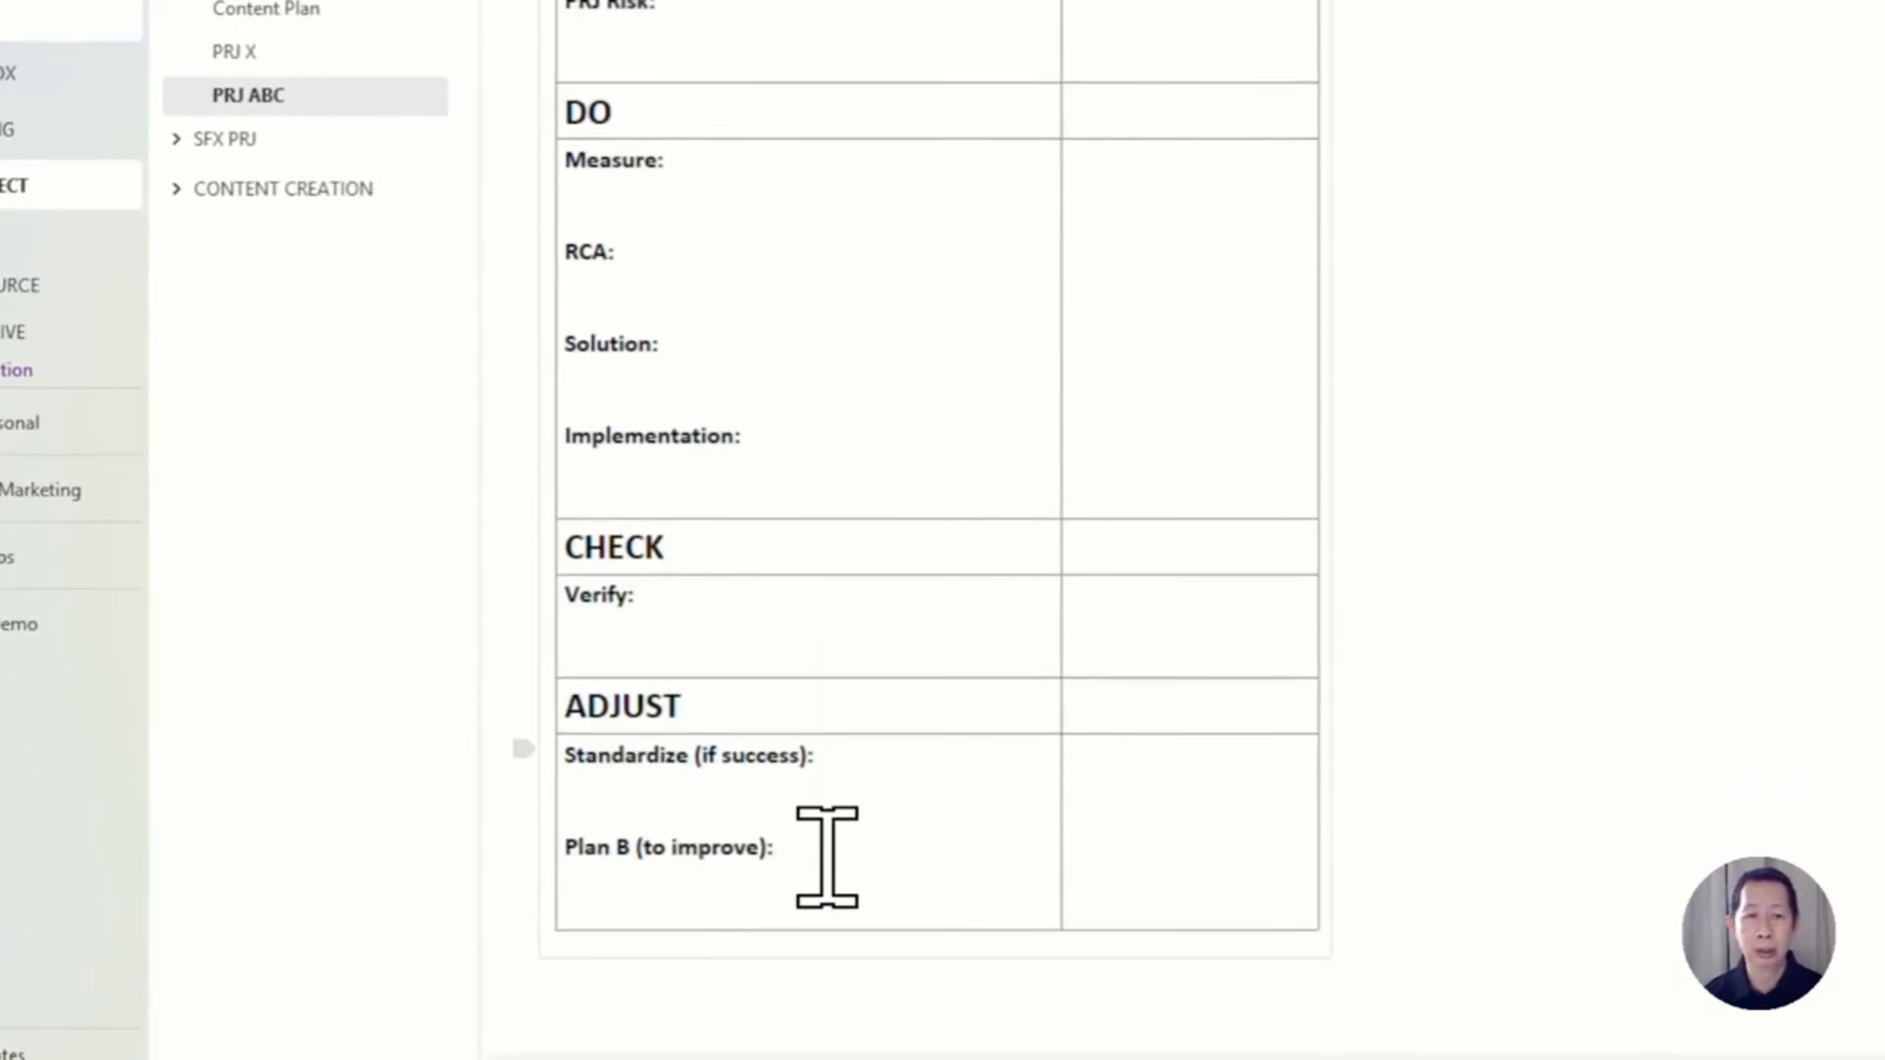
scroll(787, 498, up, 3)
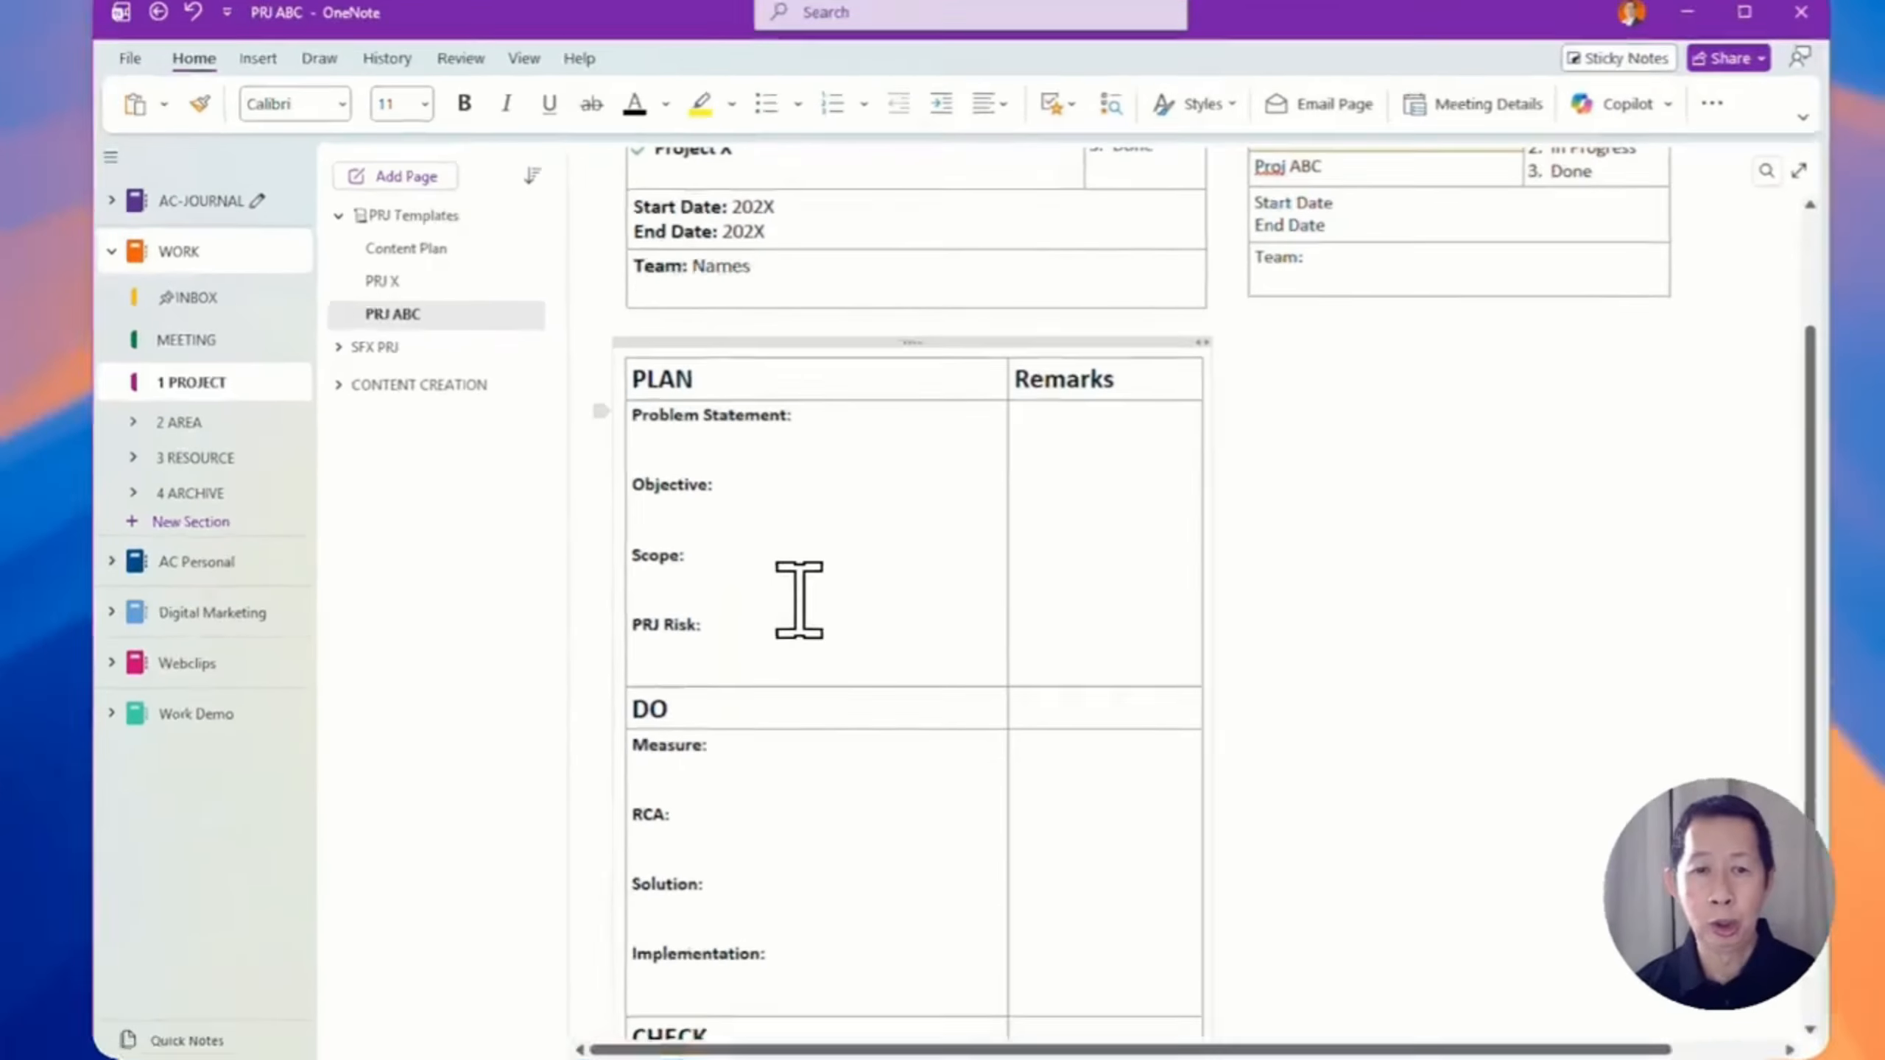
scroll(799, 600, up, 3)
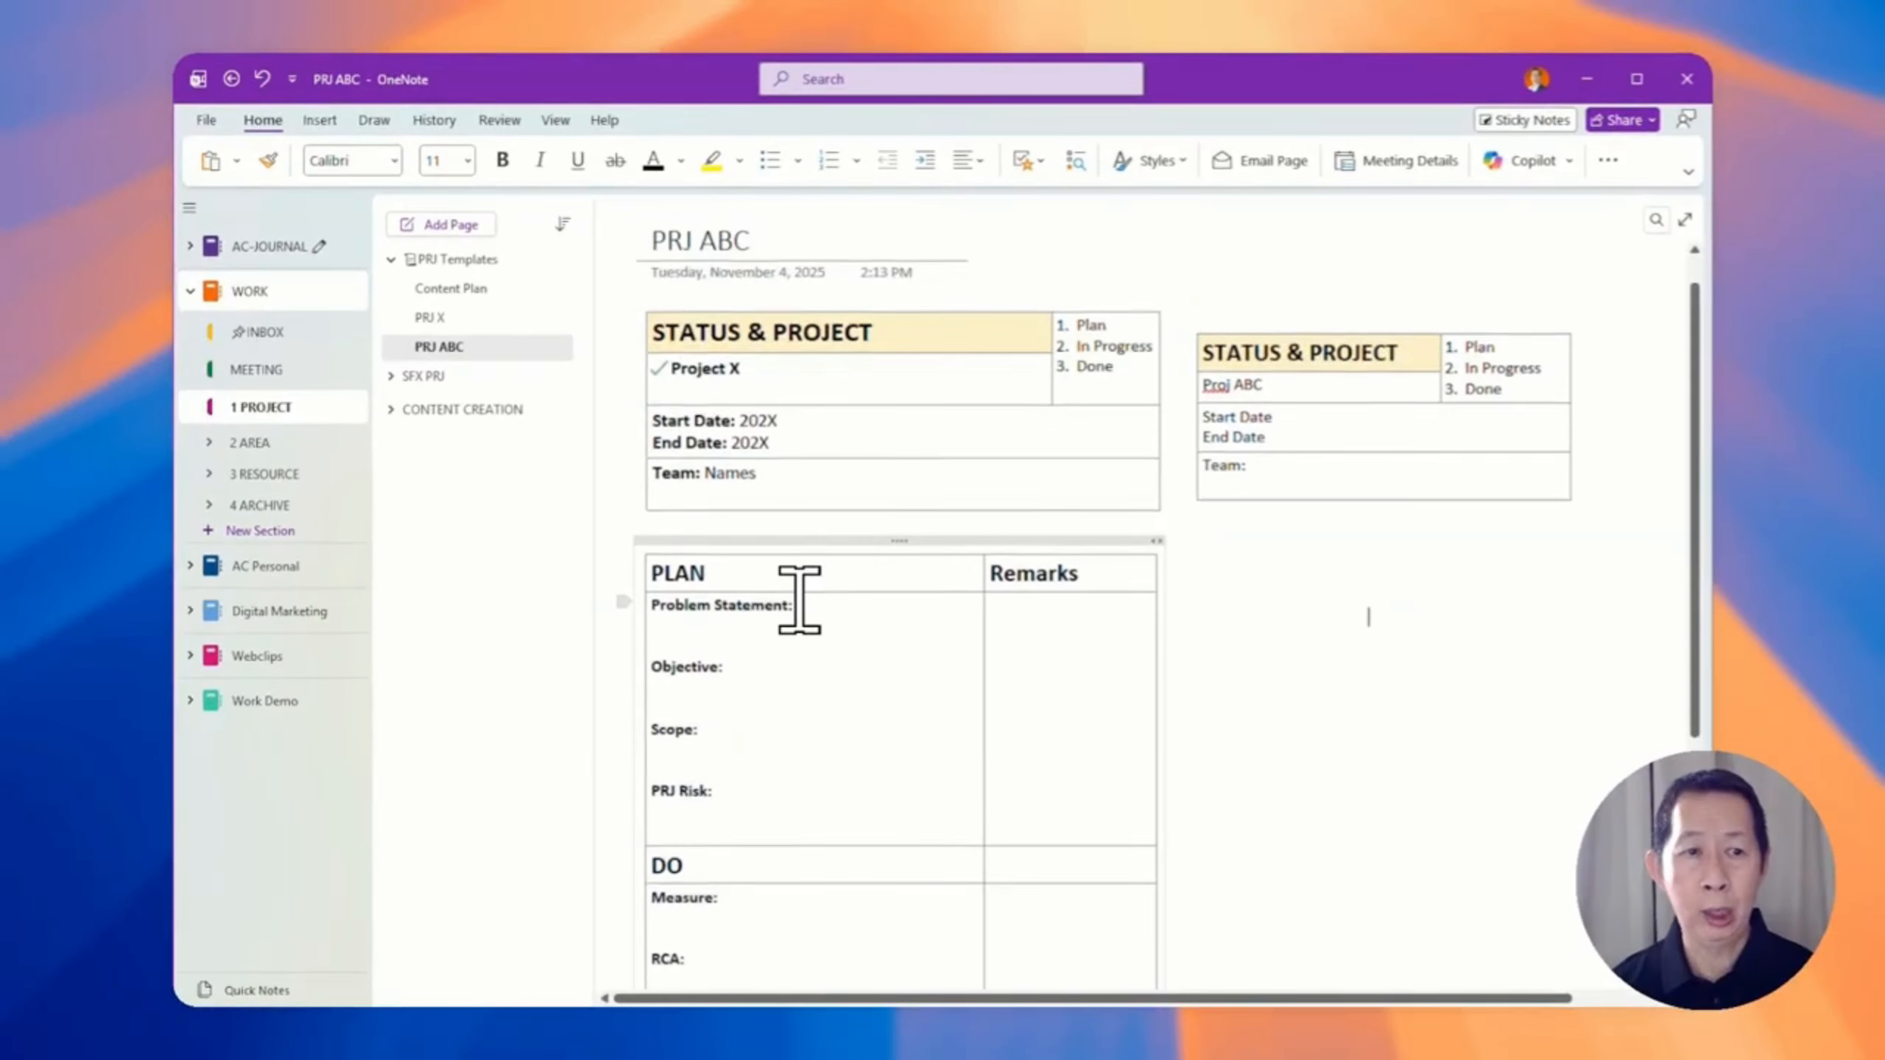
Paste a link to the PRJ ABC page beside the INDEX on the PRJ Templates page and follow it to test it
click(319, 120)
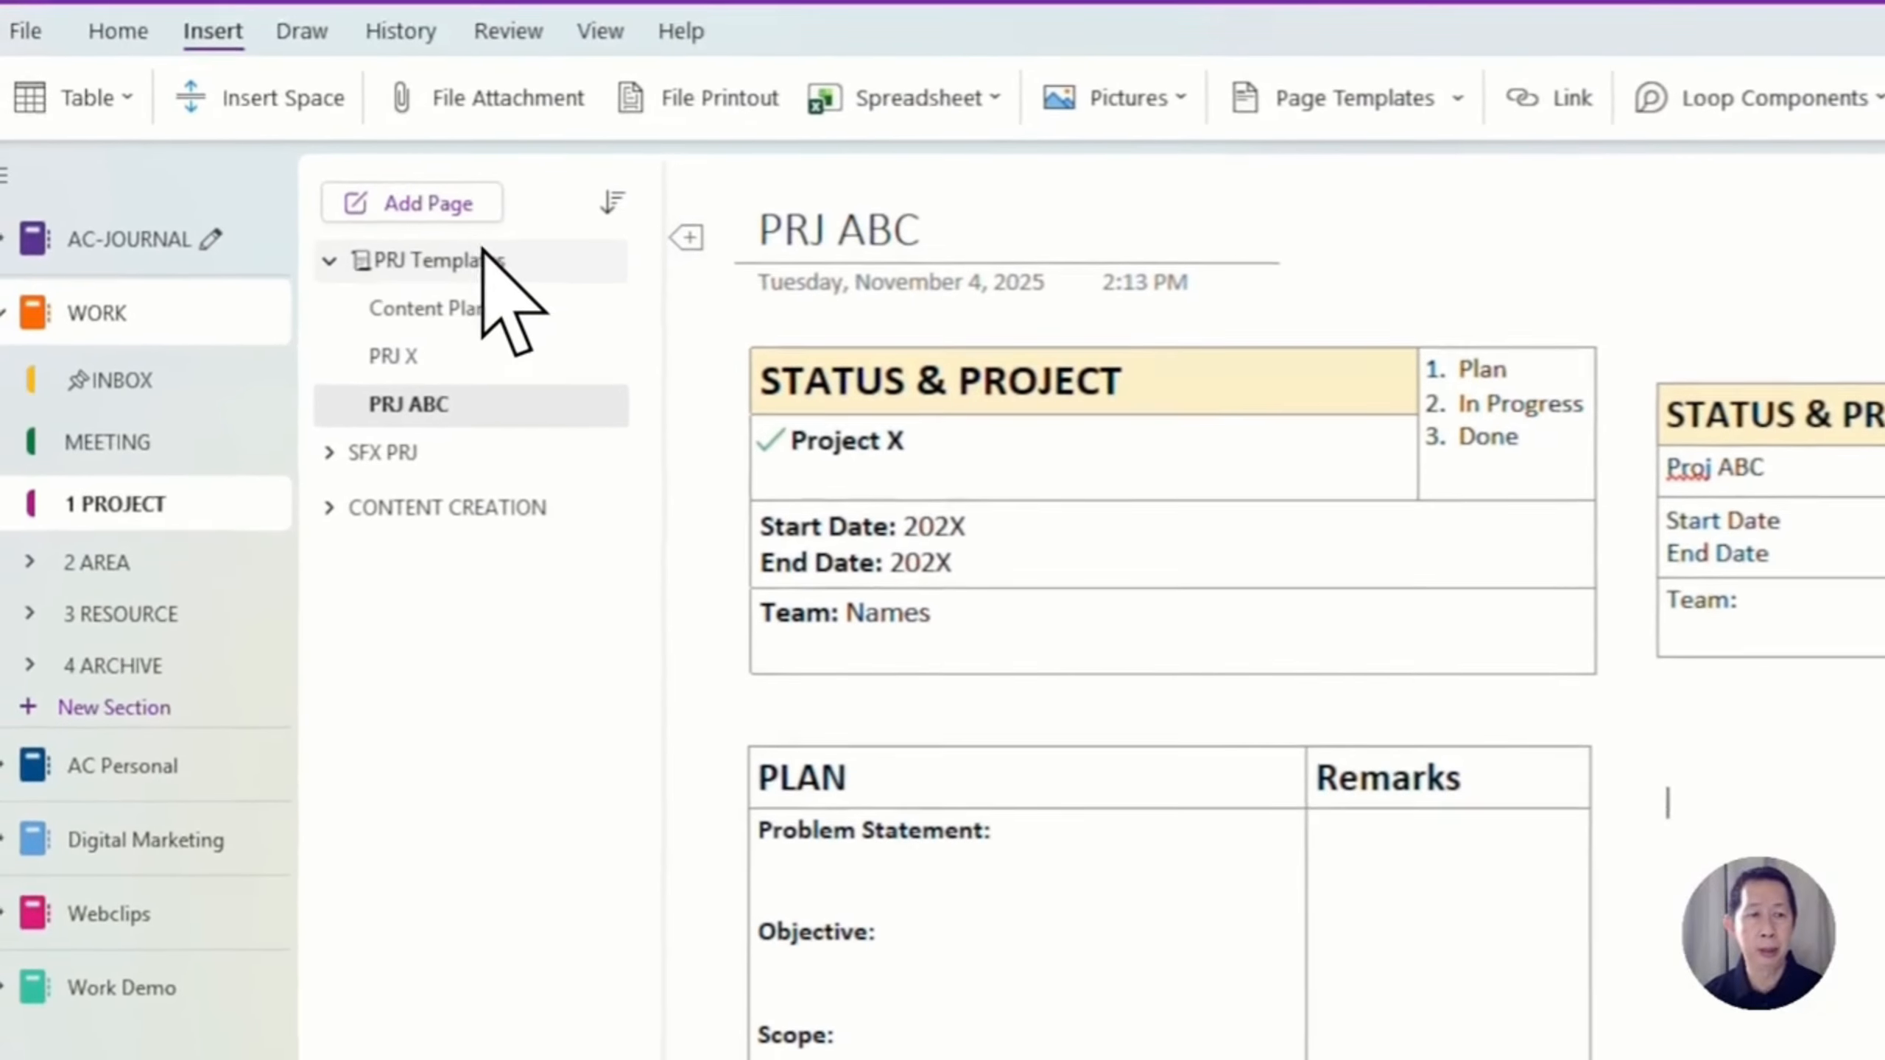
click(481, 260)
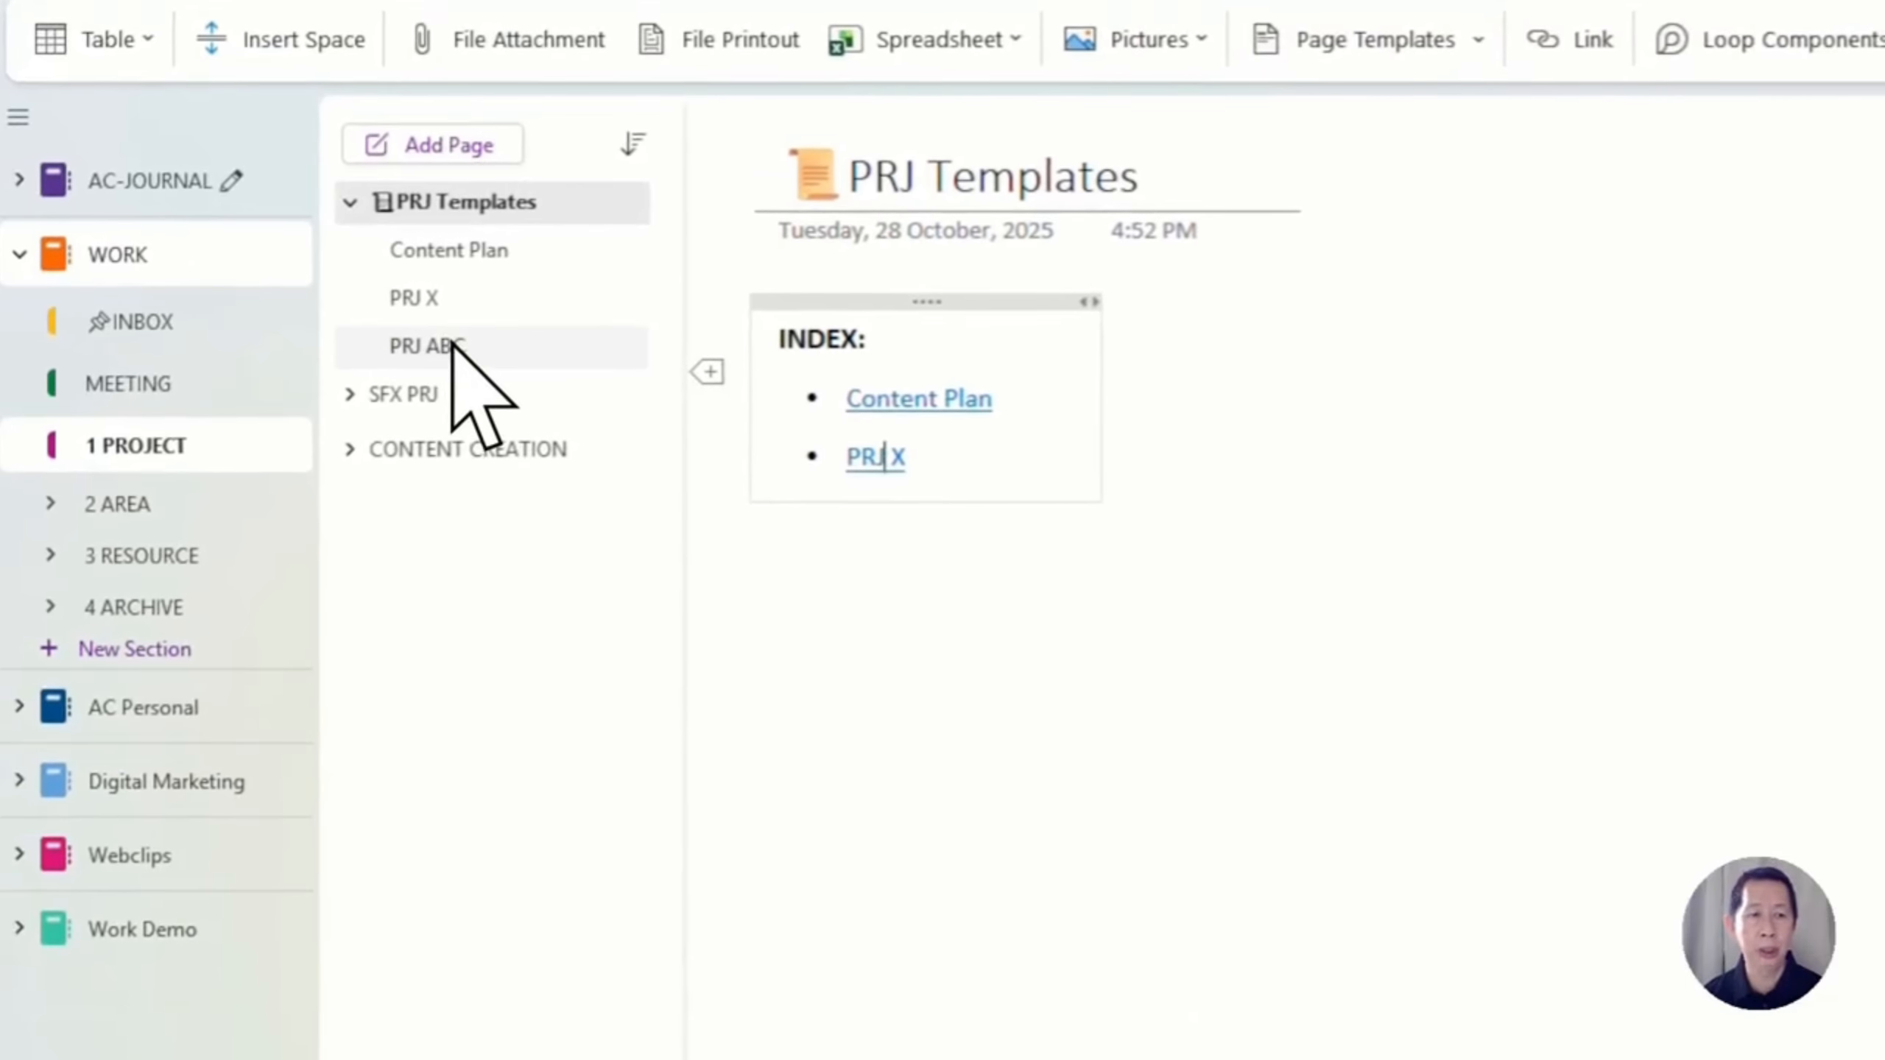
click(455, 348)
right_click(491, 347)
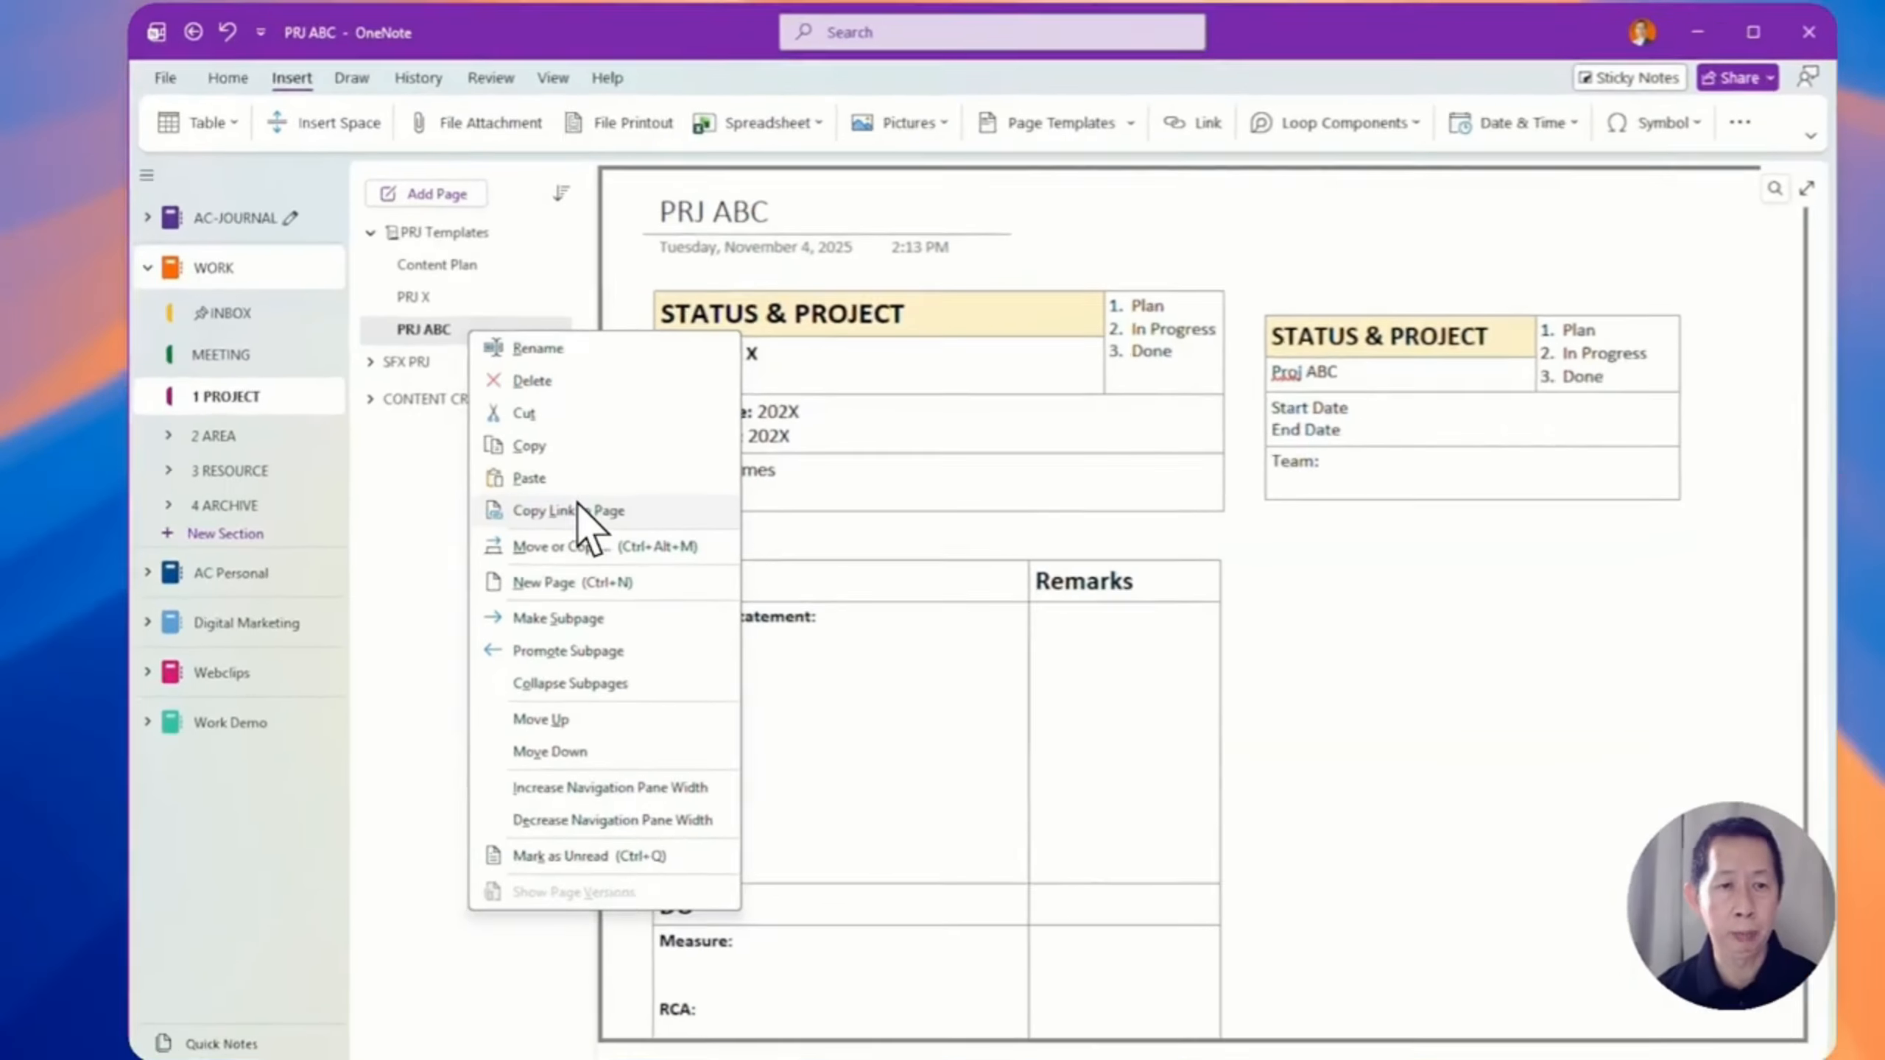
click(578, 508)
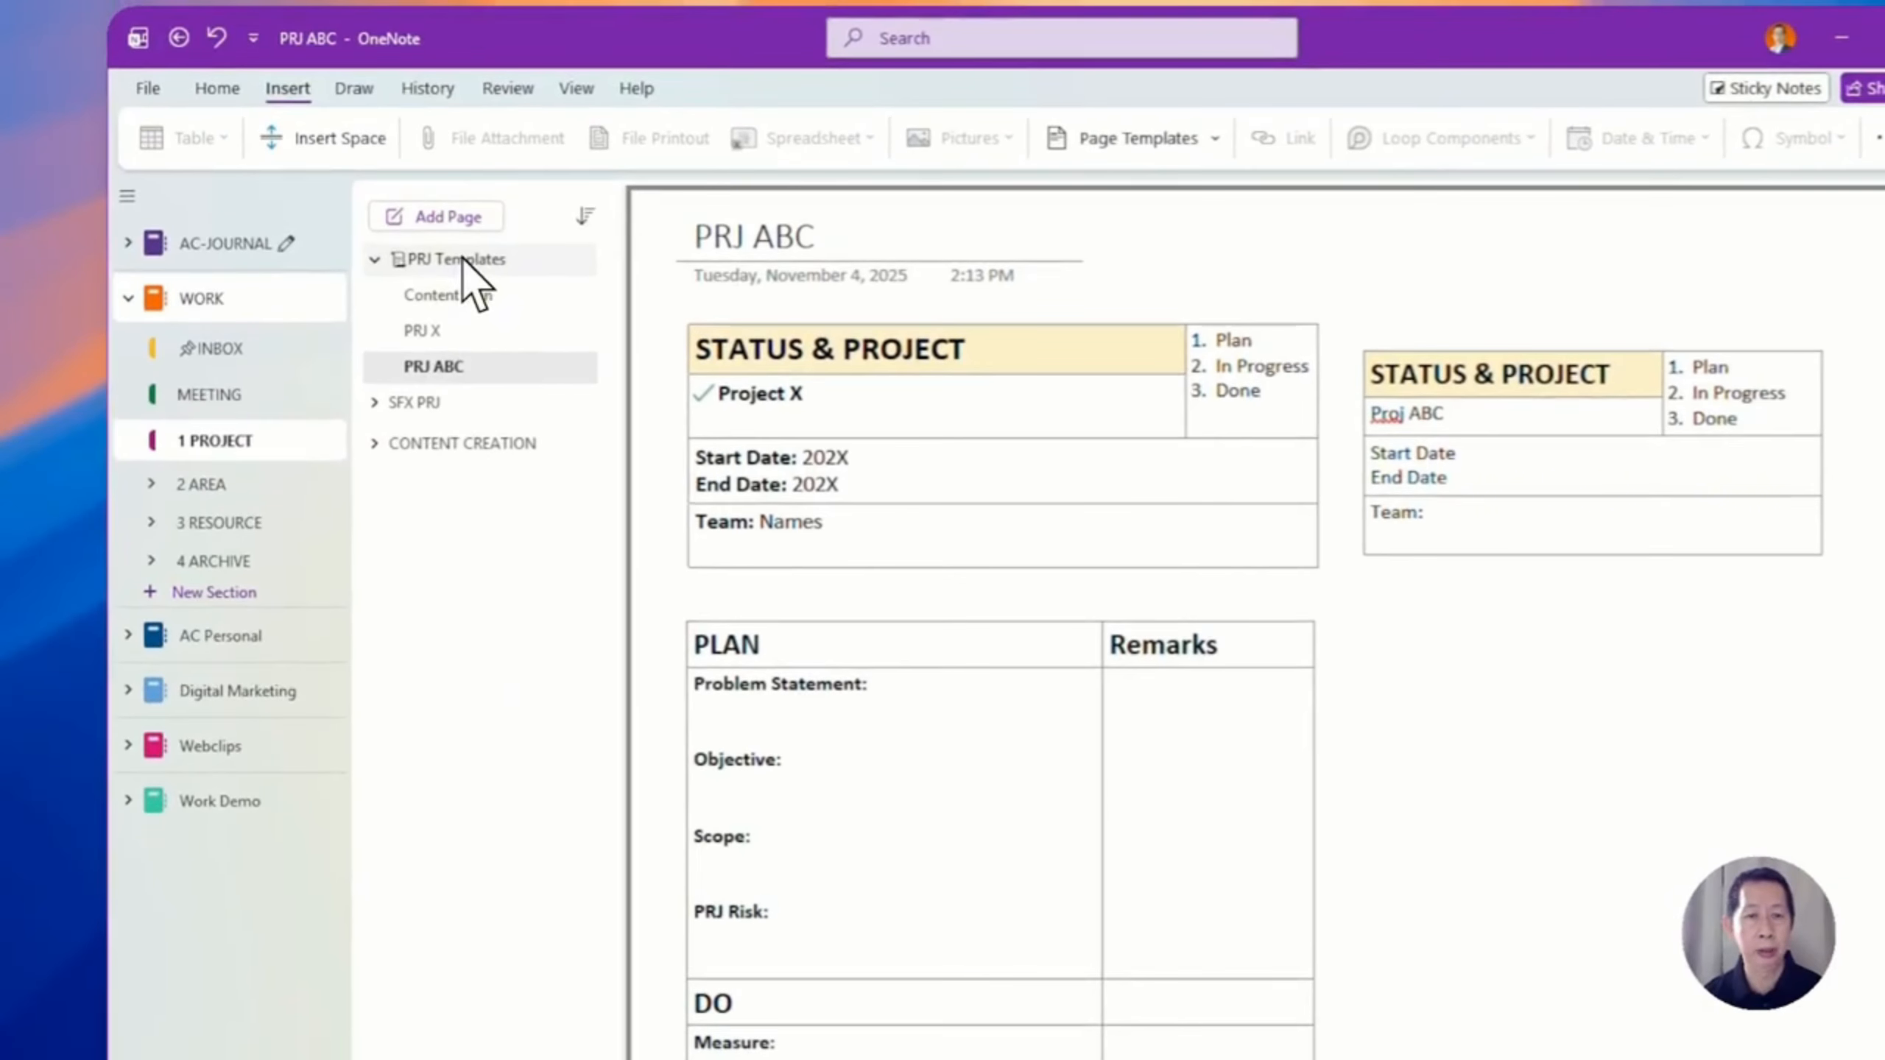
click(466, 260)
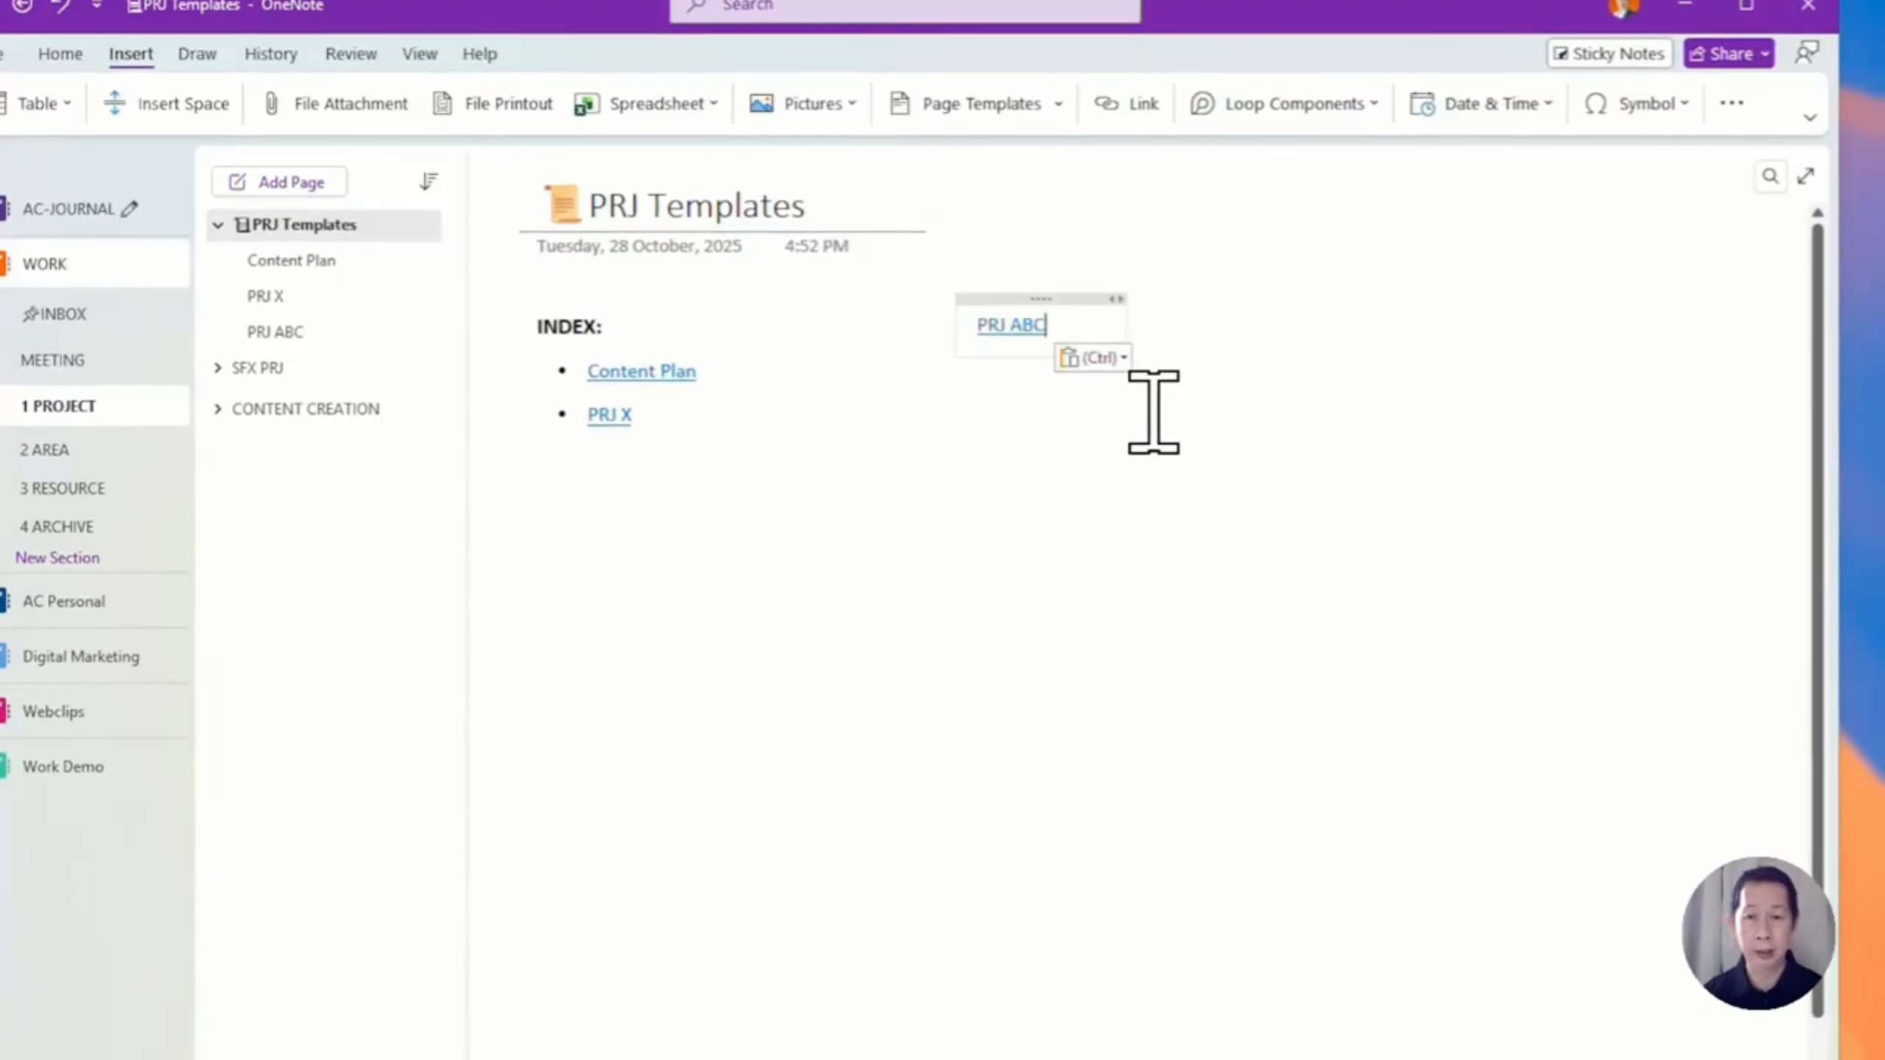
click(971, 420)
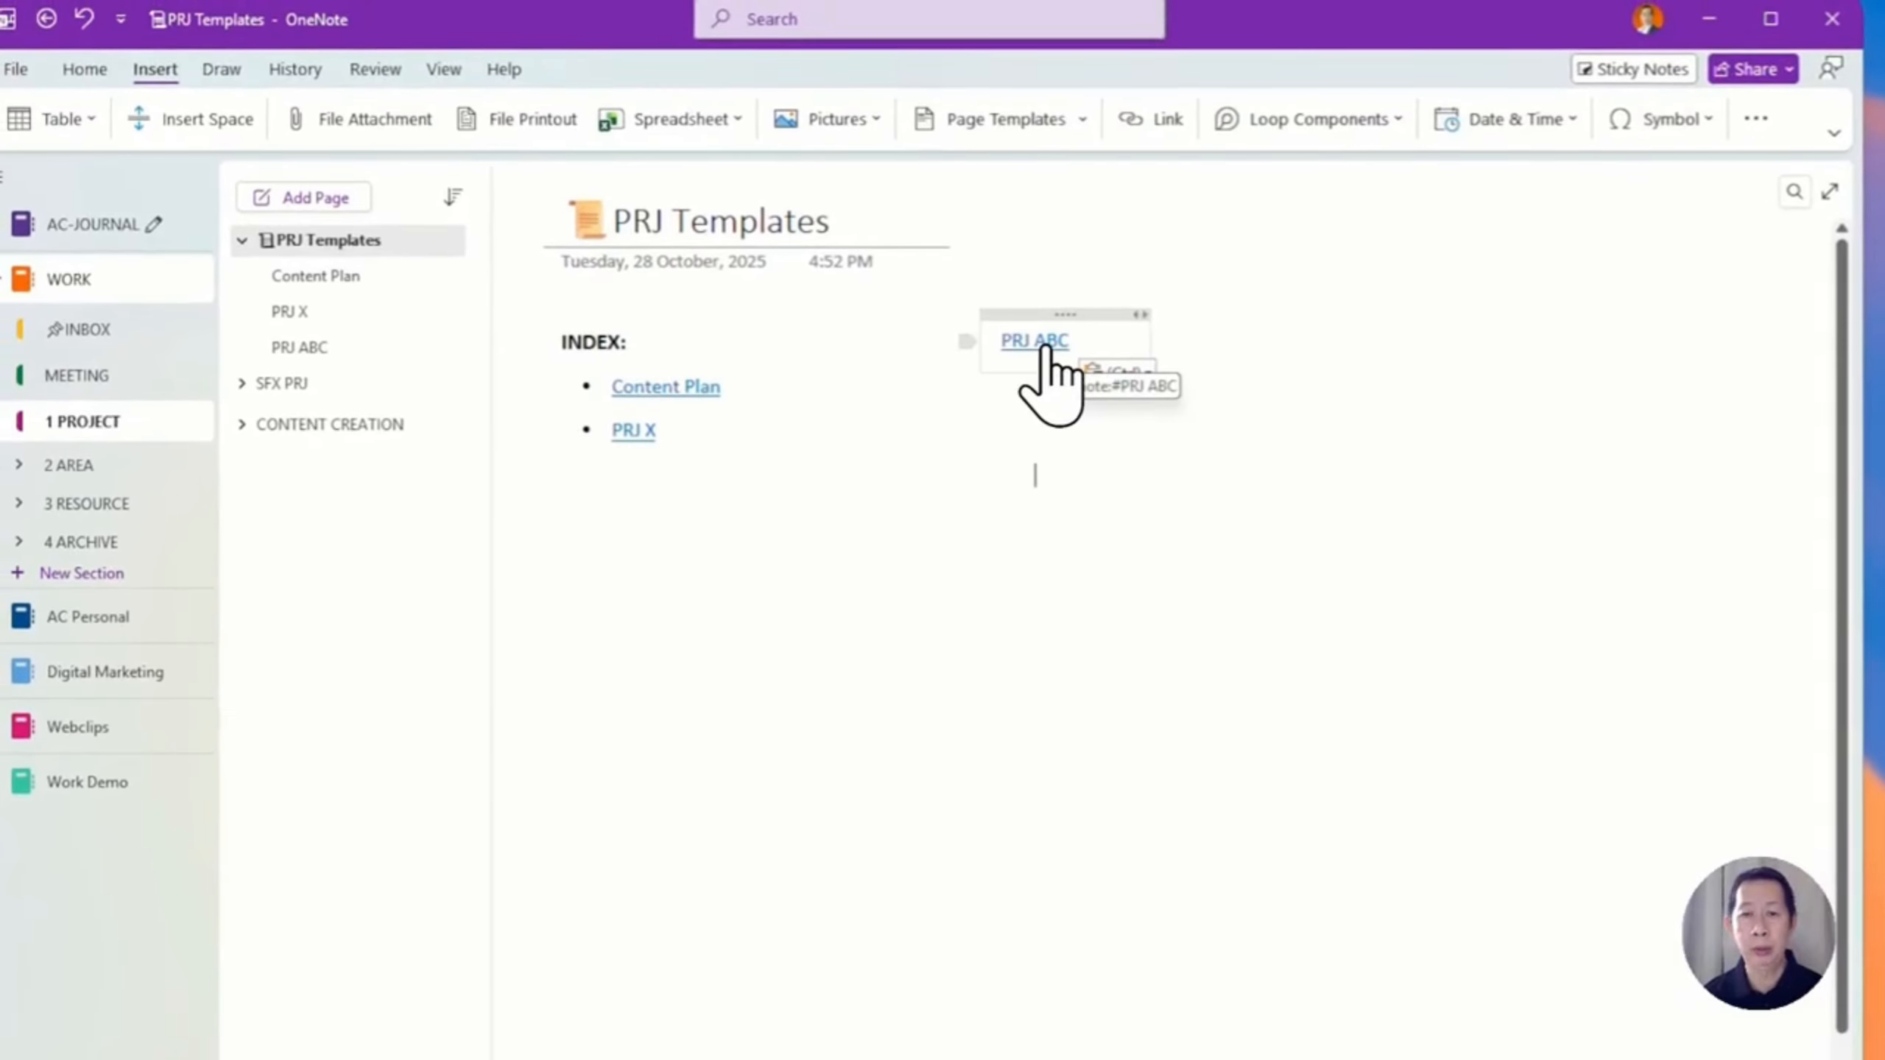
click(1042, 346)
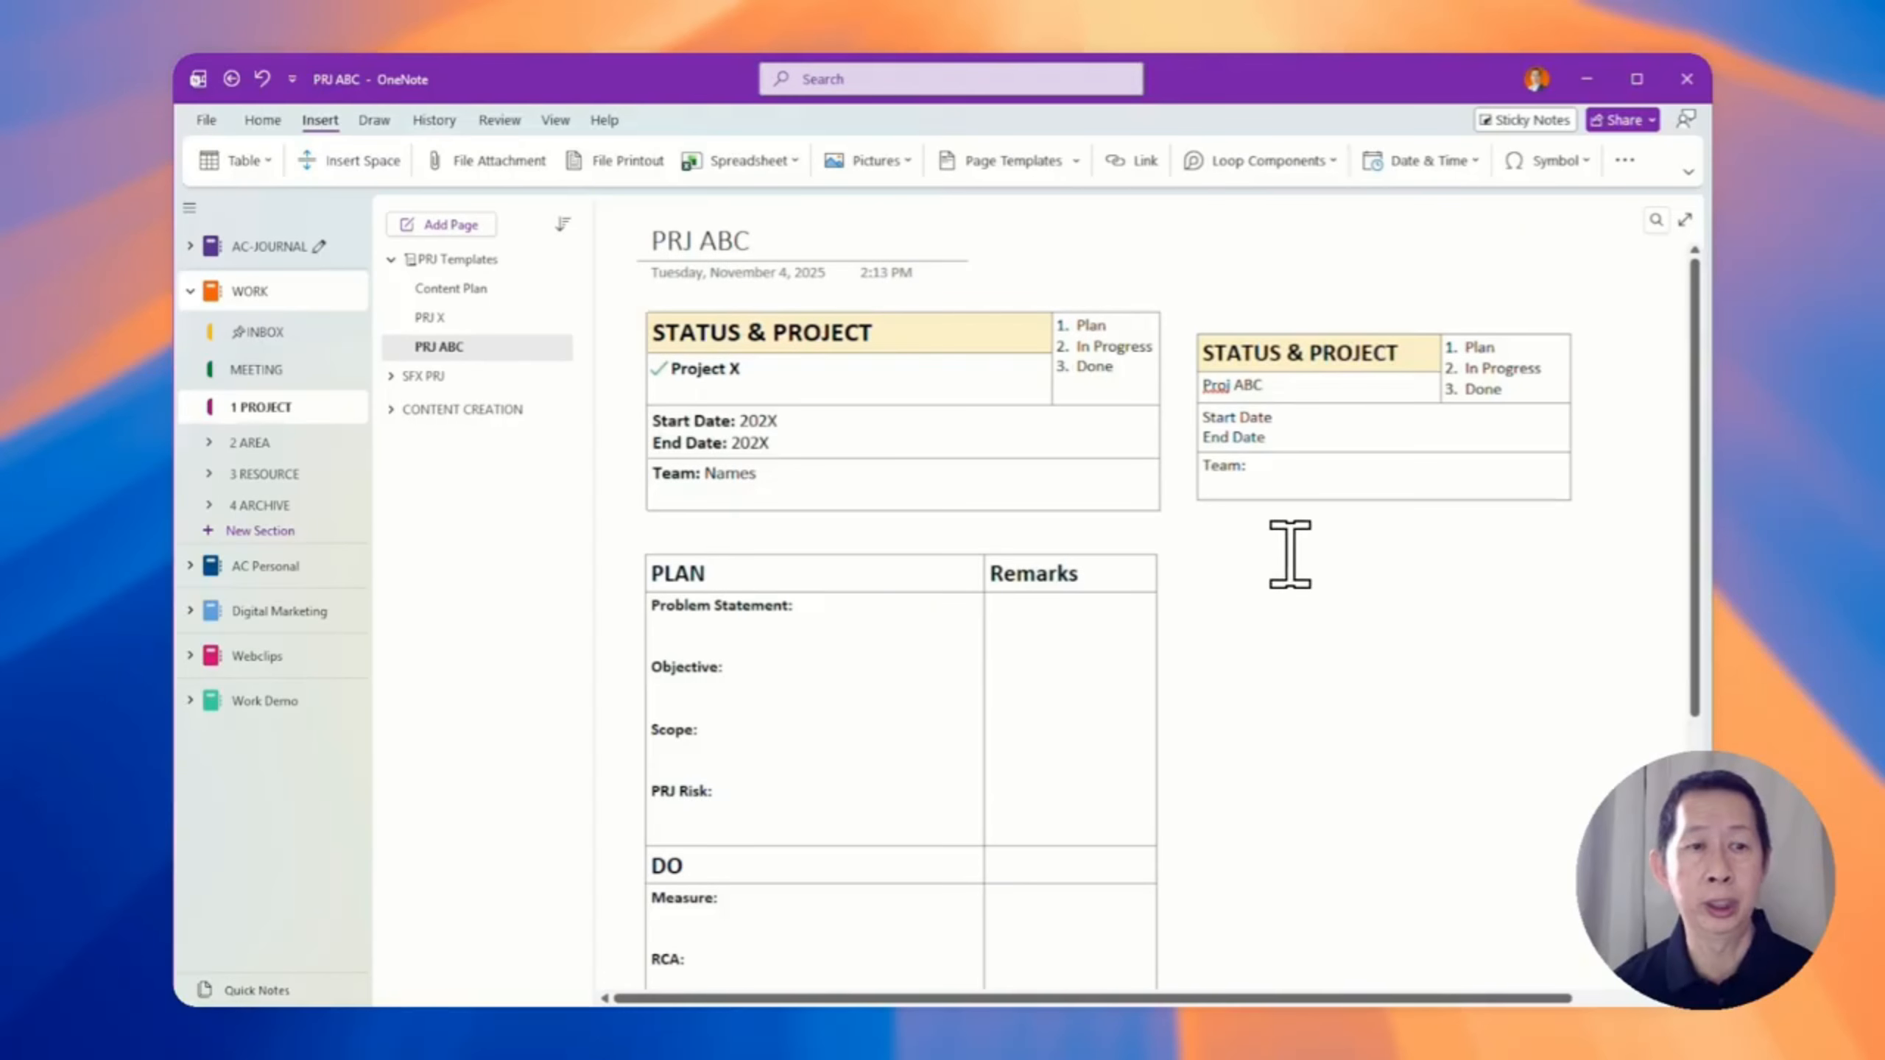
Delete the recreated STATUS & PROJECT table beside the original status table on the PRJ ABC page
click(689, 368)
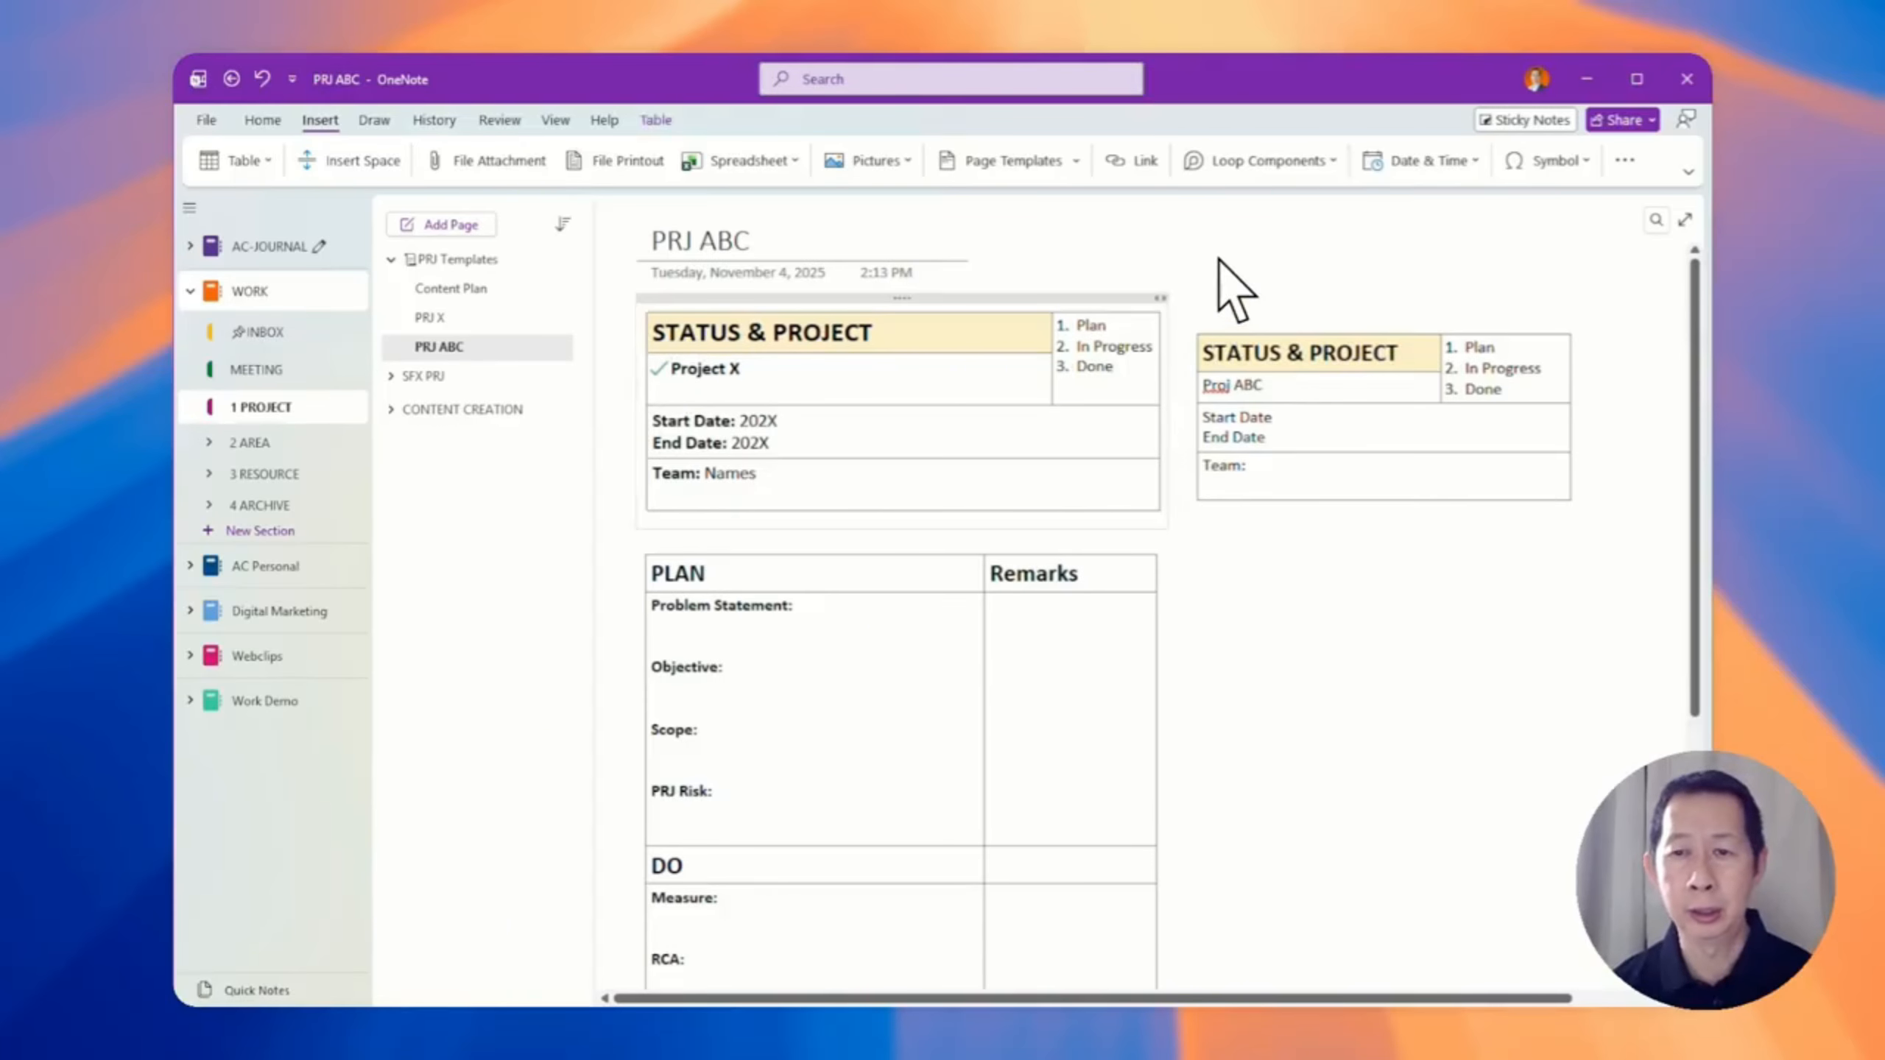
drag(1218, 258, 1523, 473)
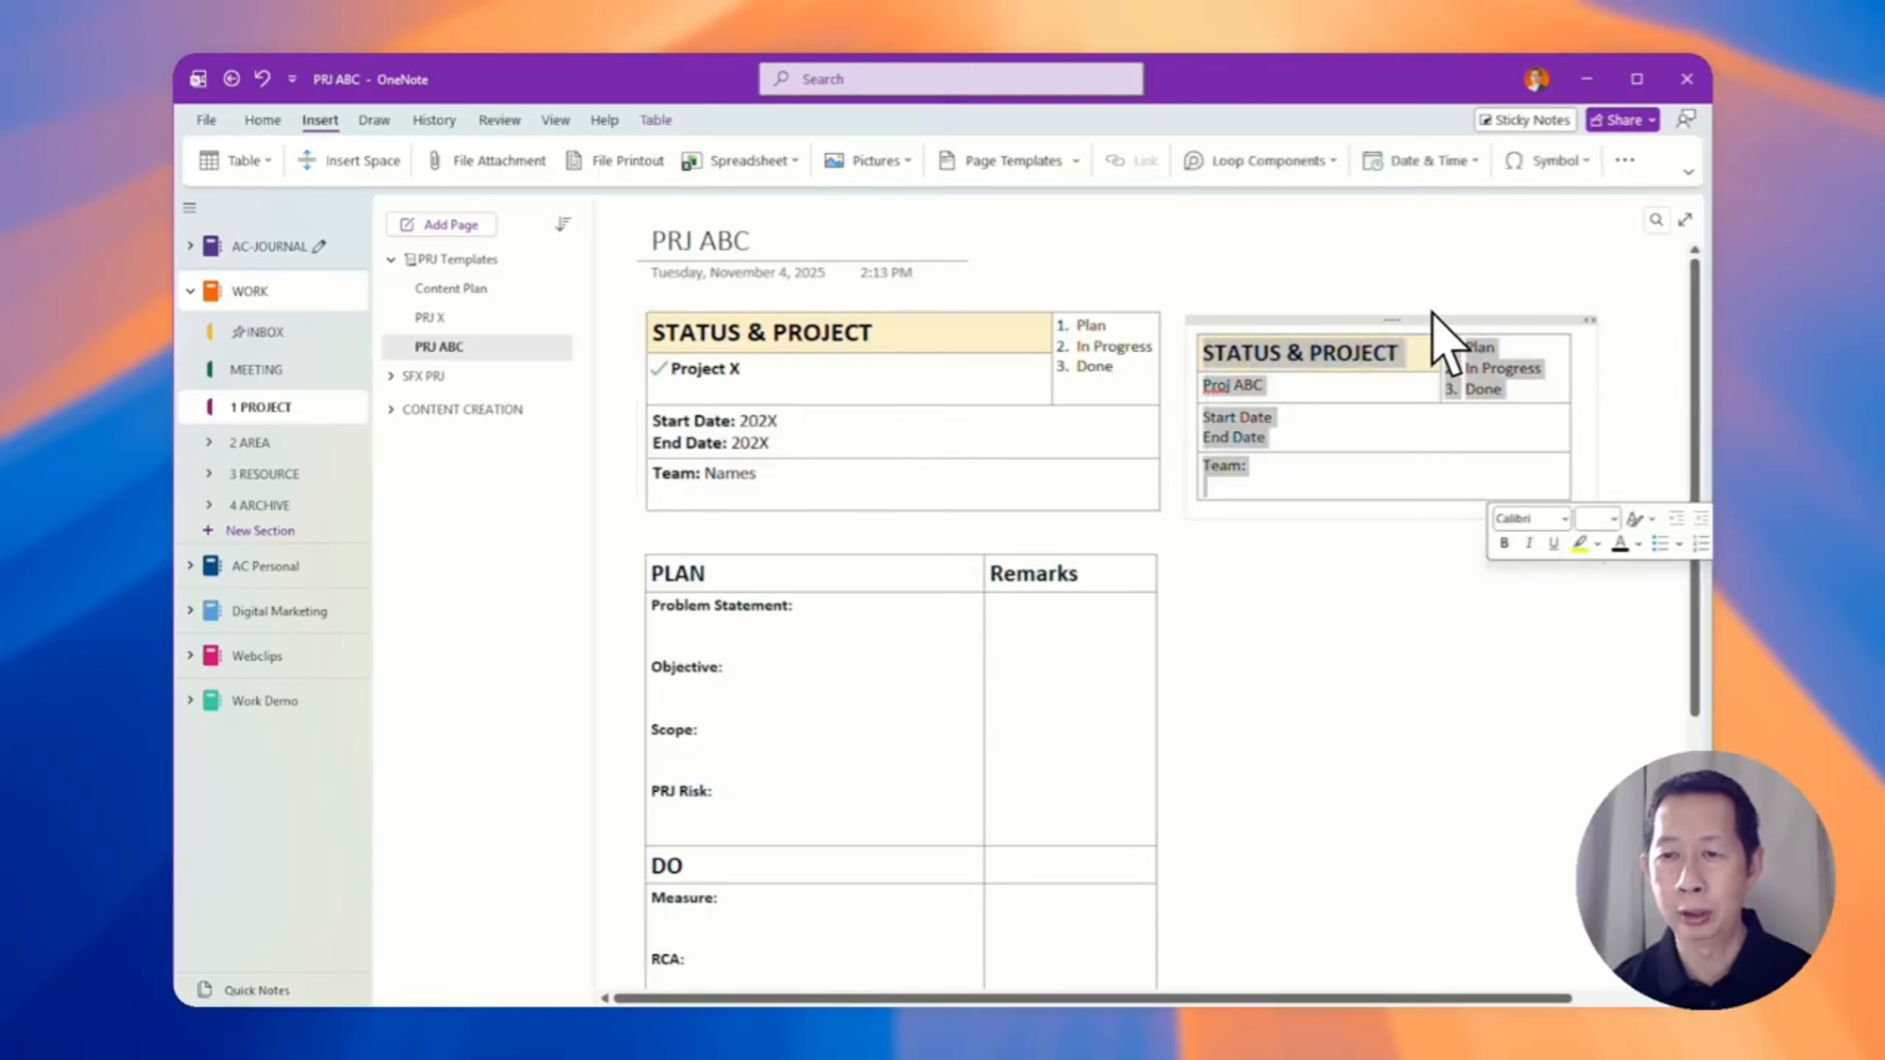
click(1422, 316)
key(Delete)
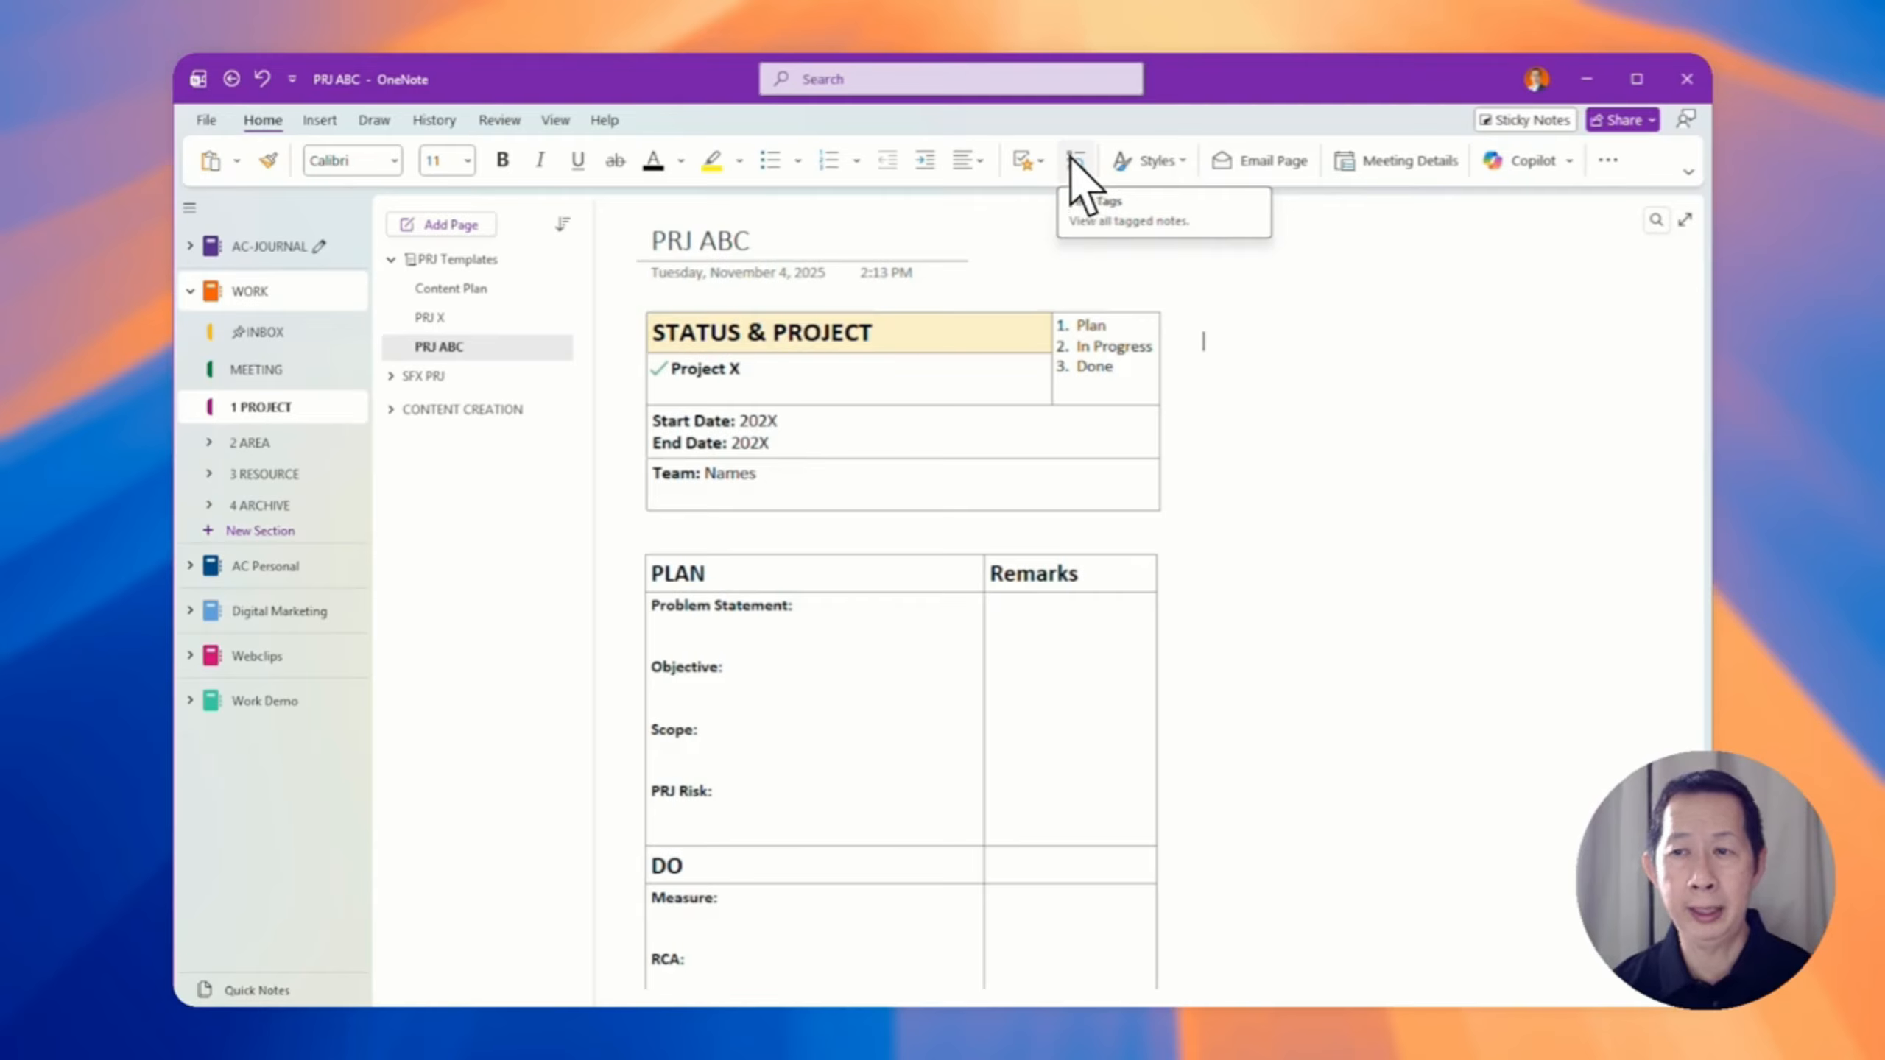
Review the tags summary with its search scope options, and jump from it to the tagged Project X item
click(1076, 162)
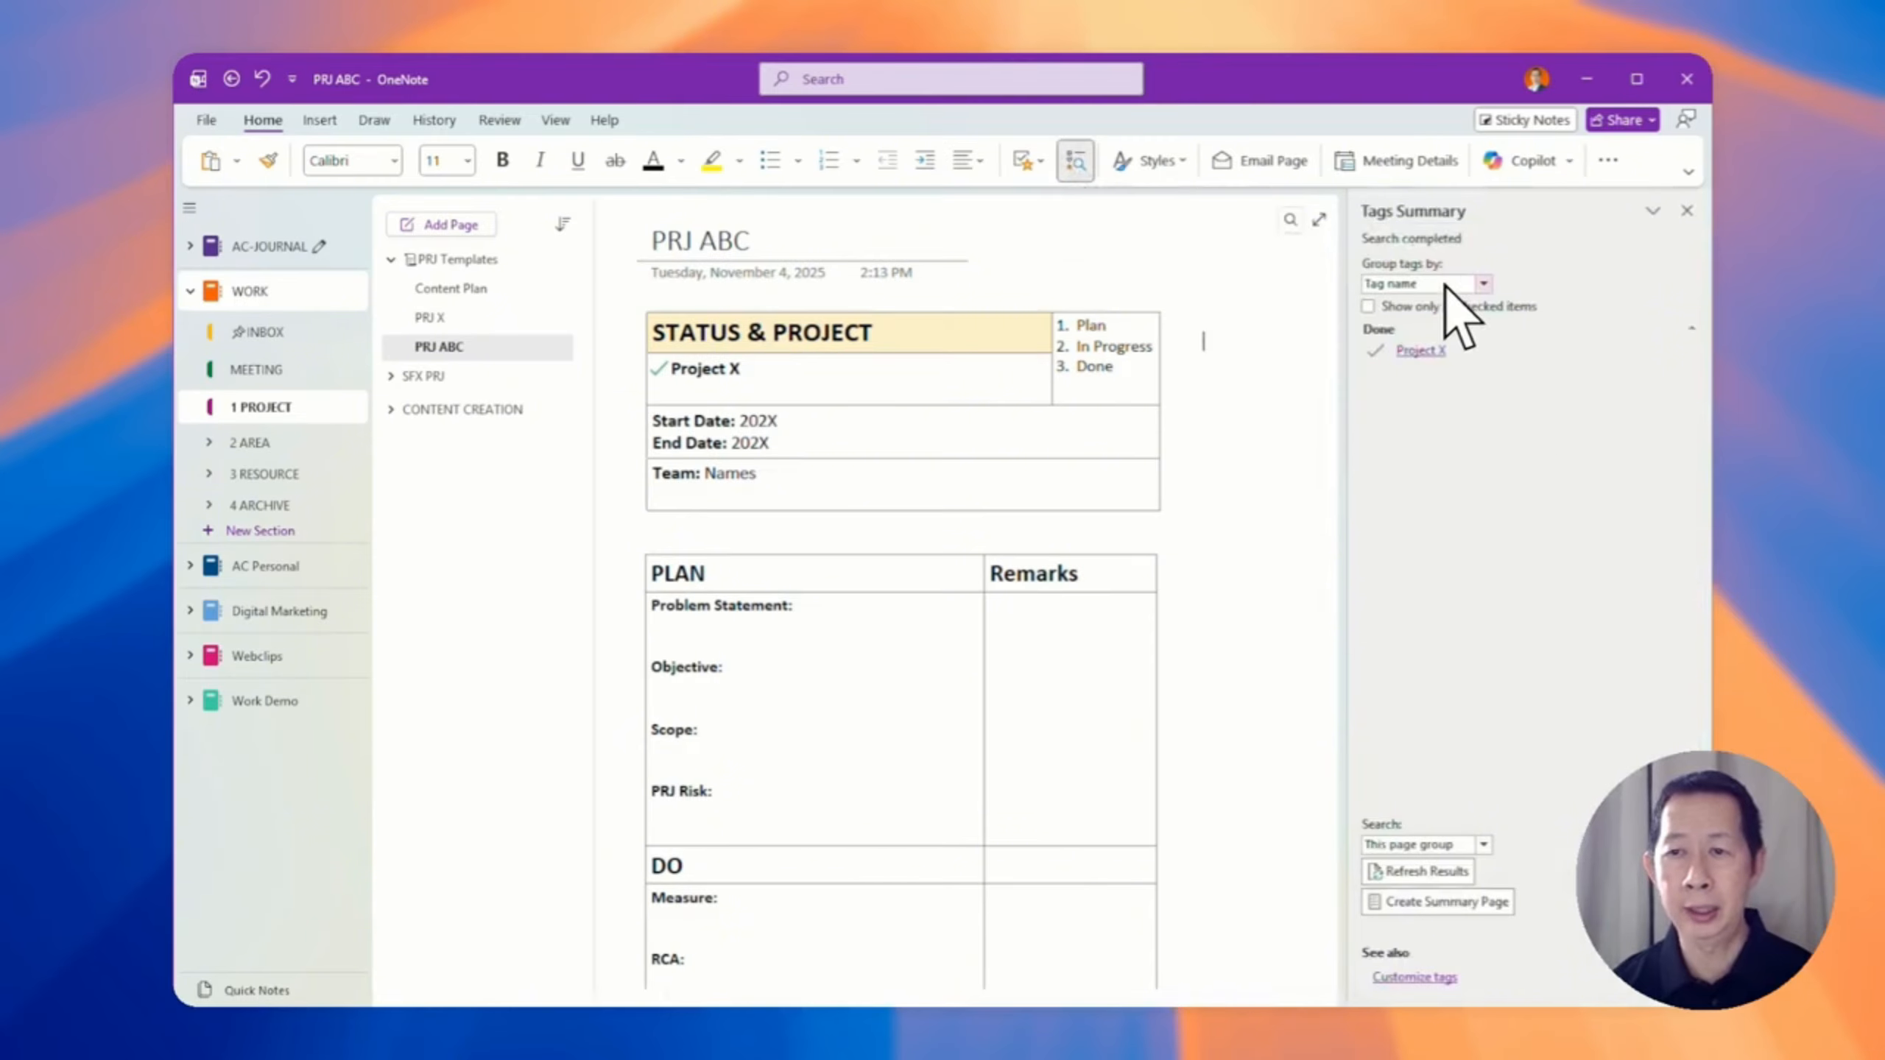
click(1551, 770)
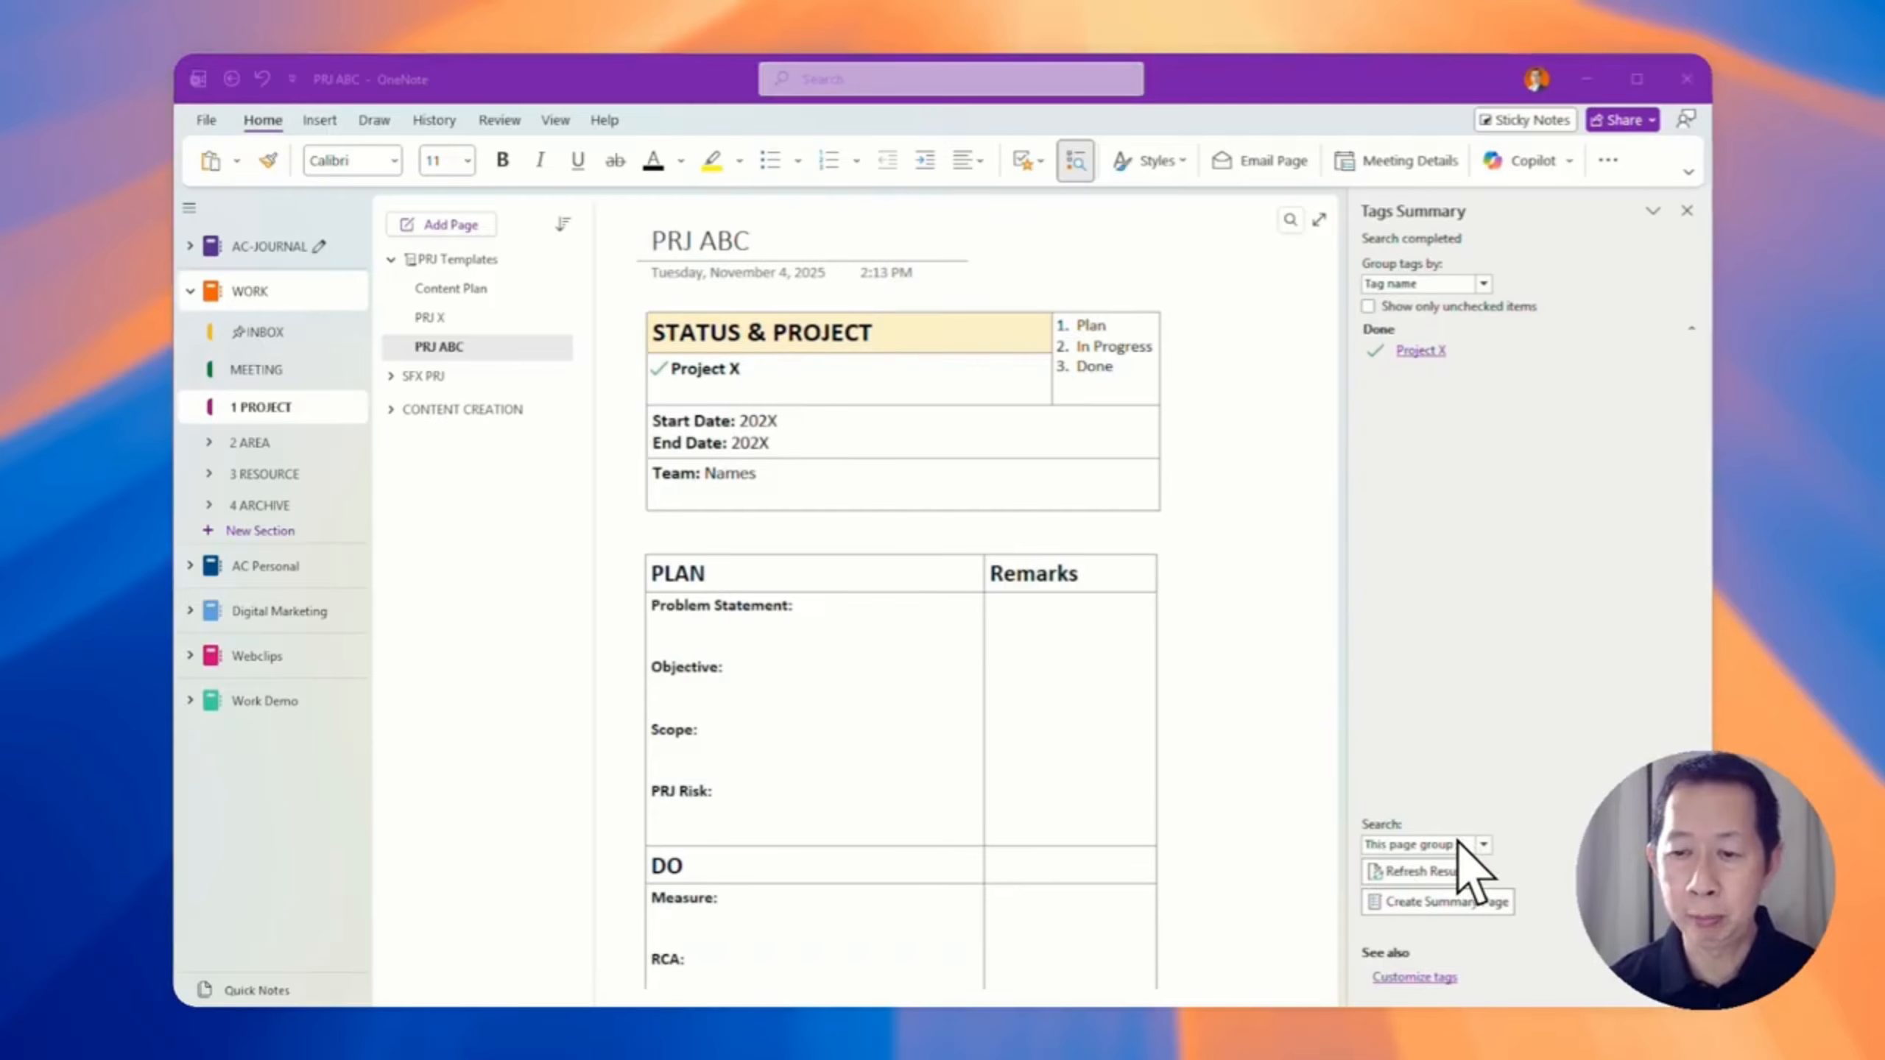
click(1479, 842)
click(1482, 844)
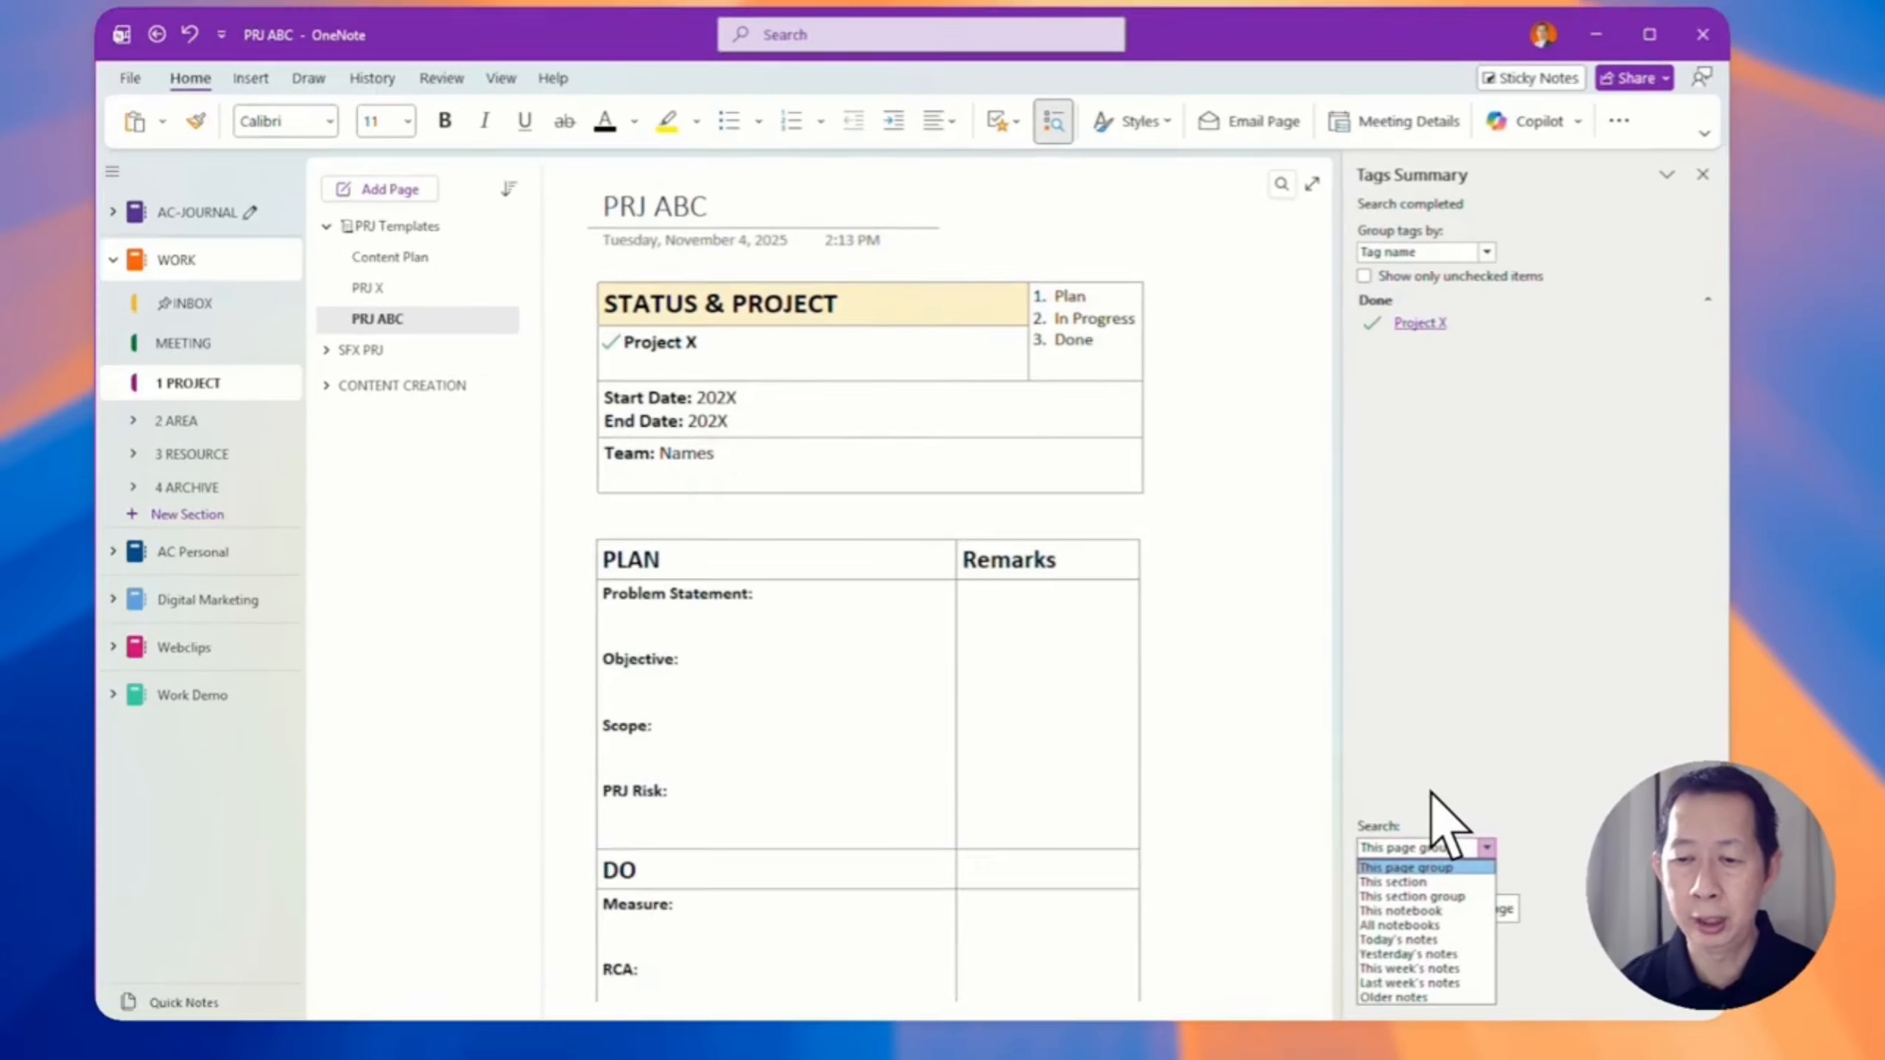
click(1444, 802)
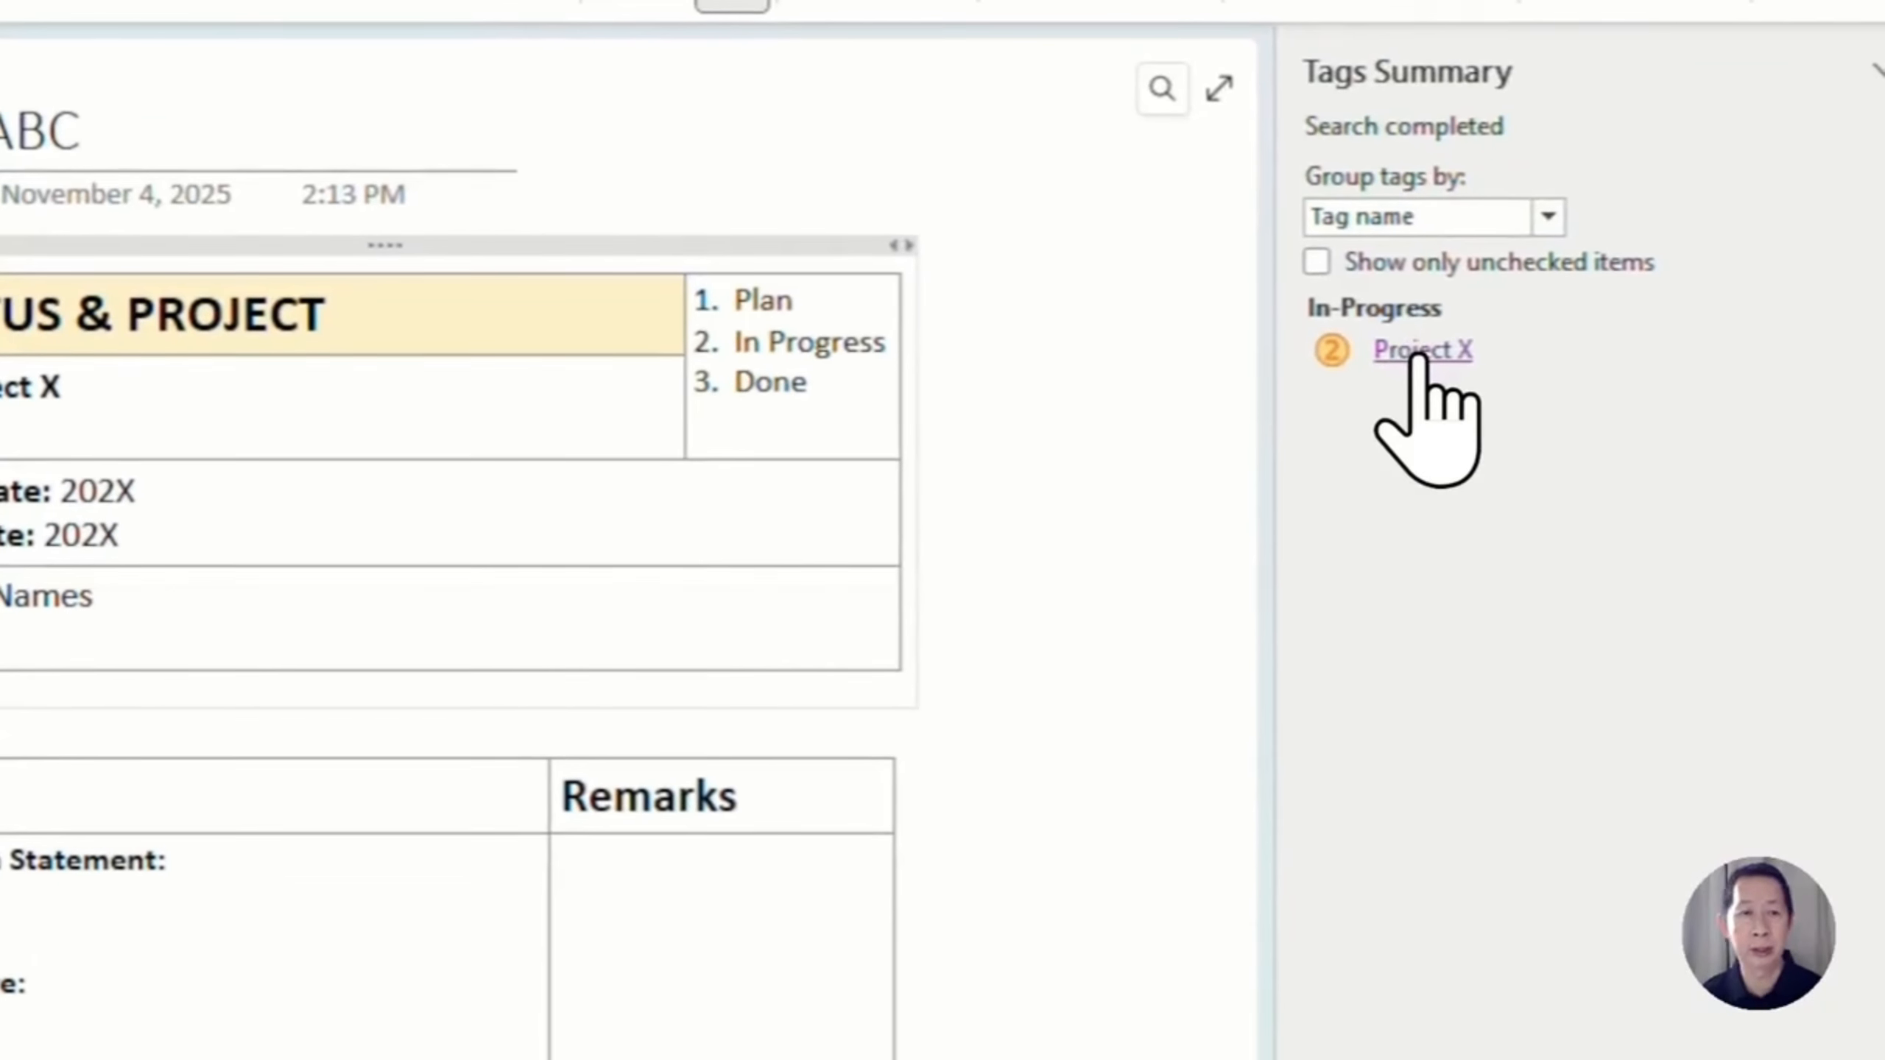
click(1421, 355)
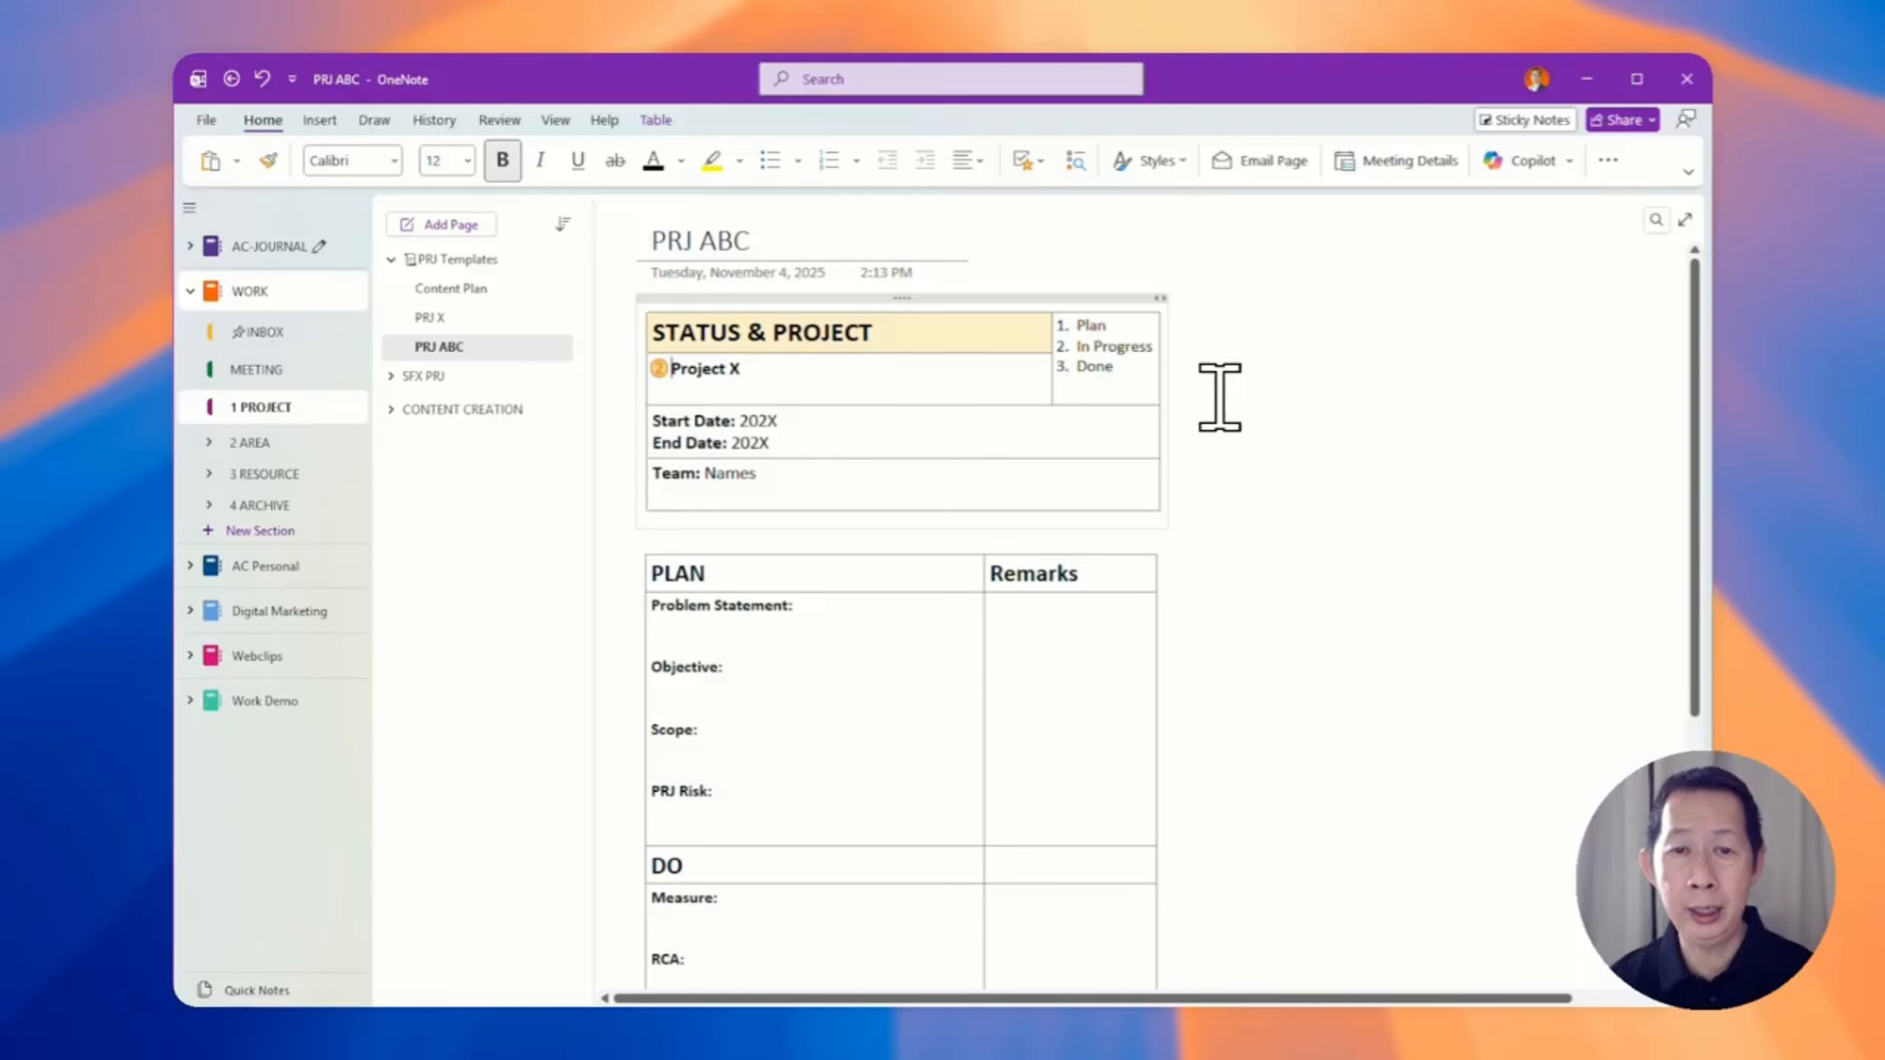
View the meeting details available for the PRJ ABC page and the notebook sharing options, and close both
click(1215, 318)
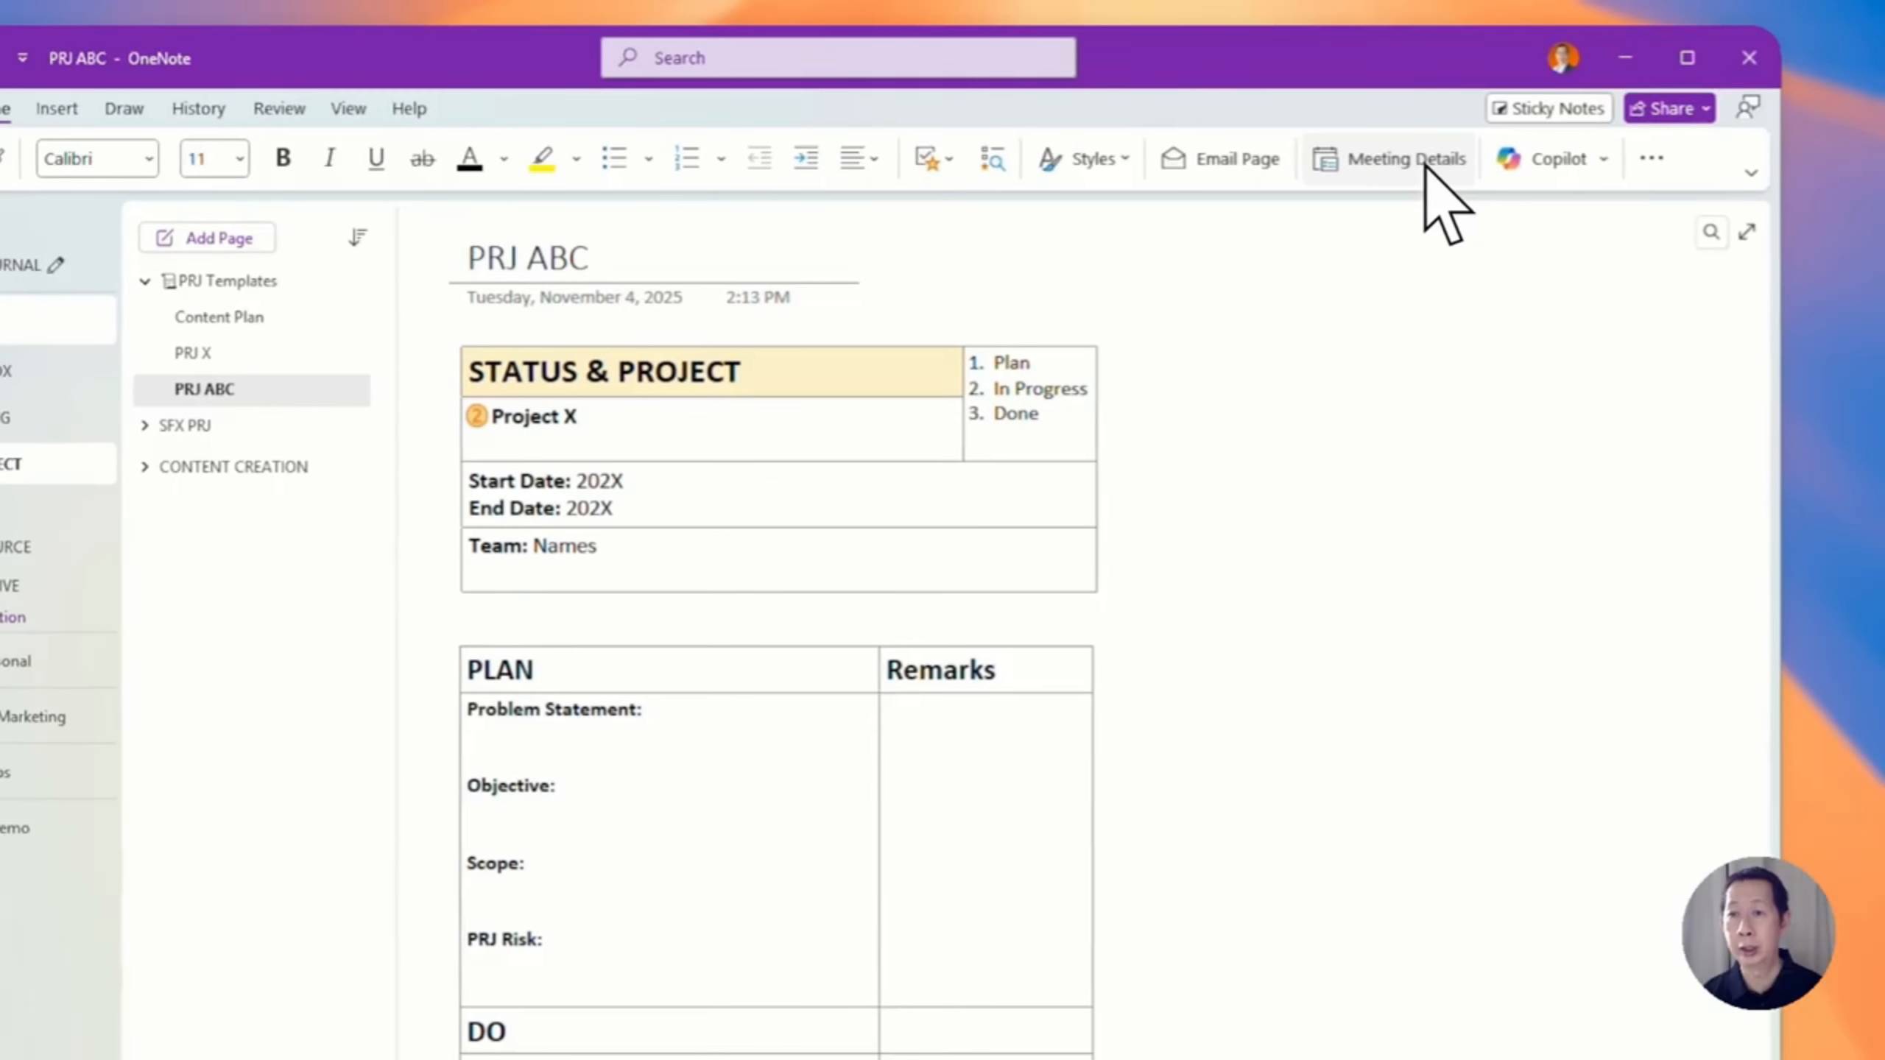
click(1430, 164)
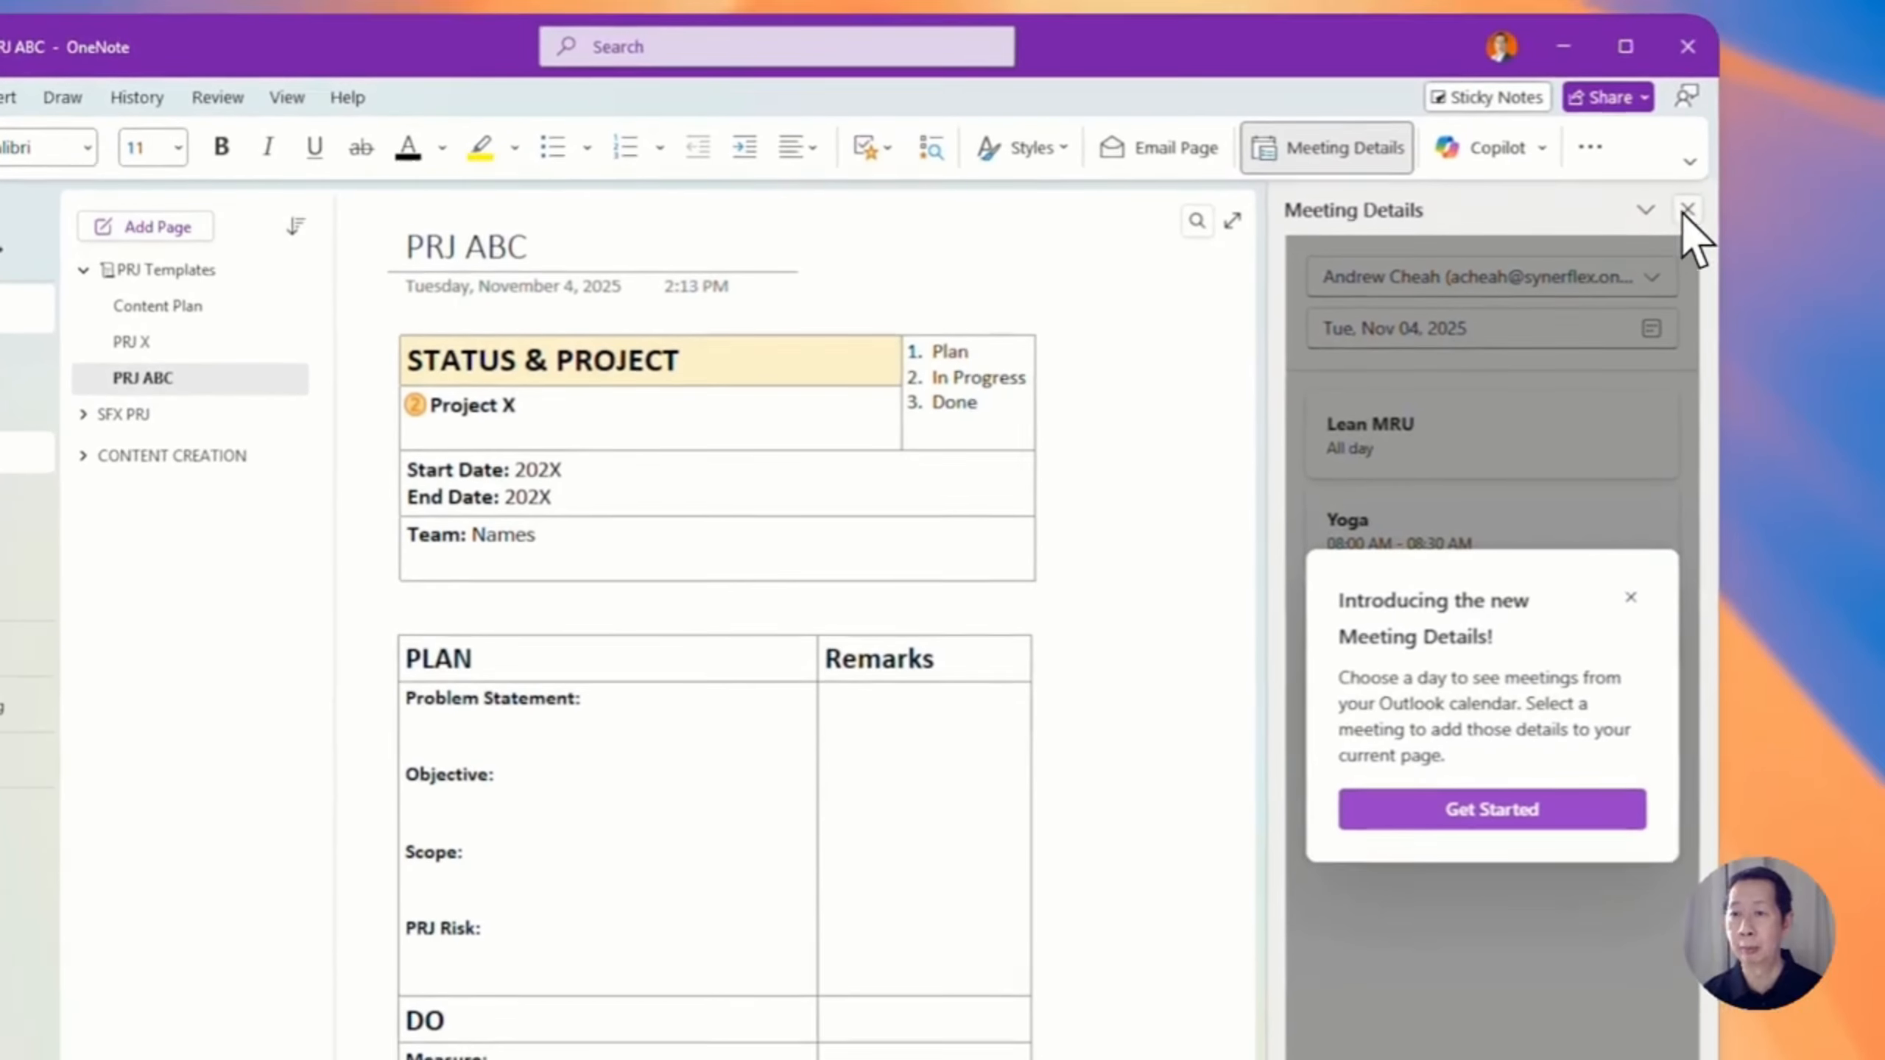
click(1705, 168)
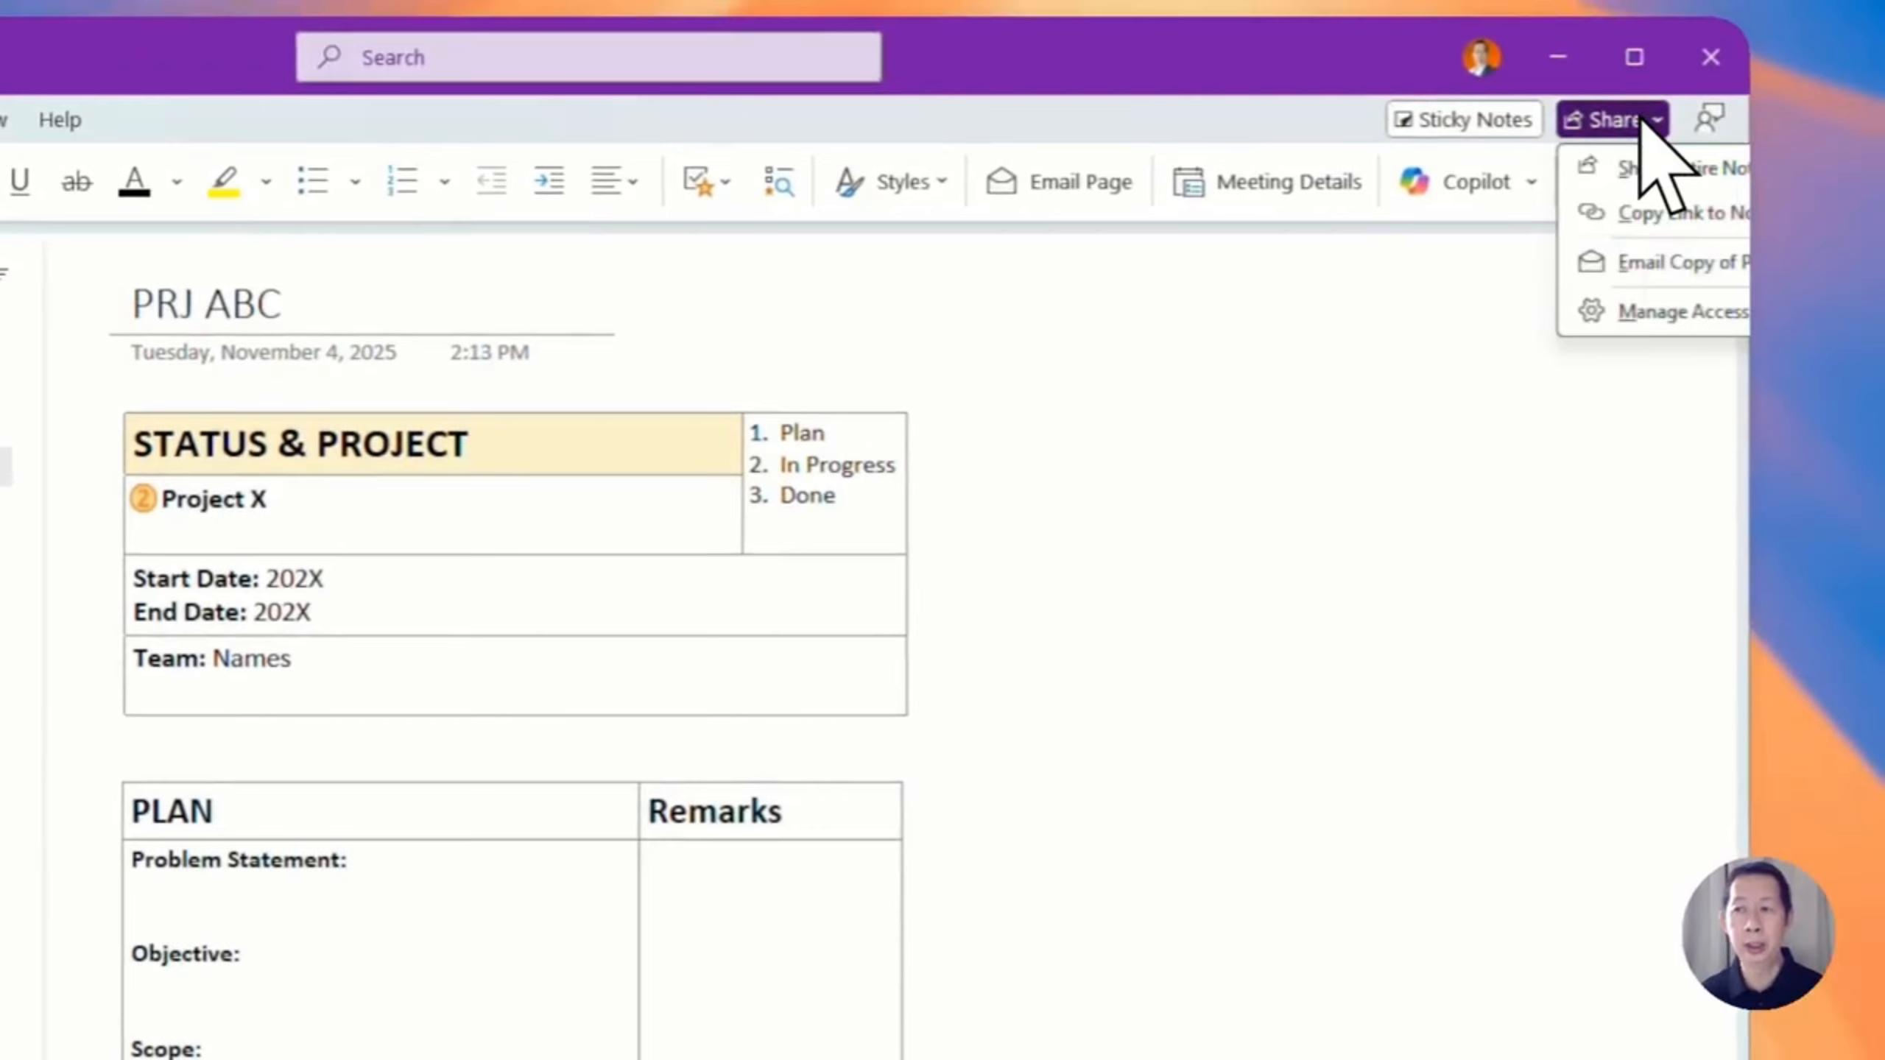
click(959, 414)
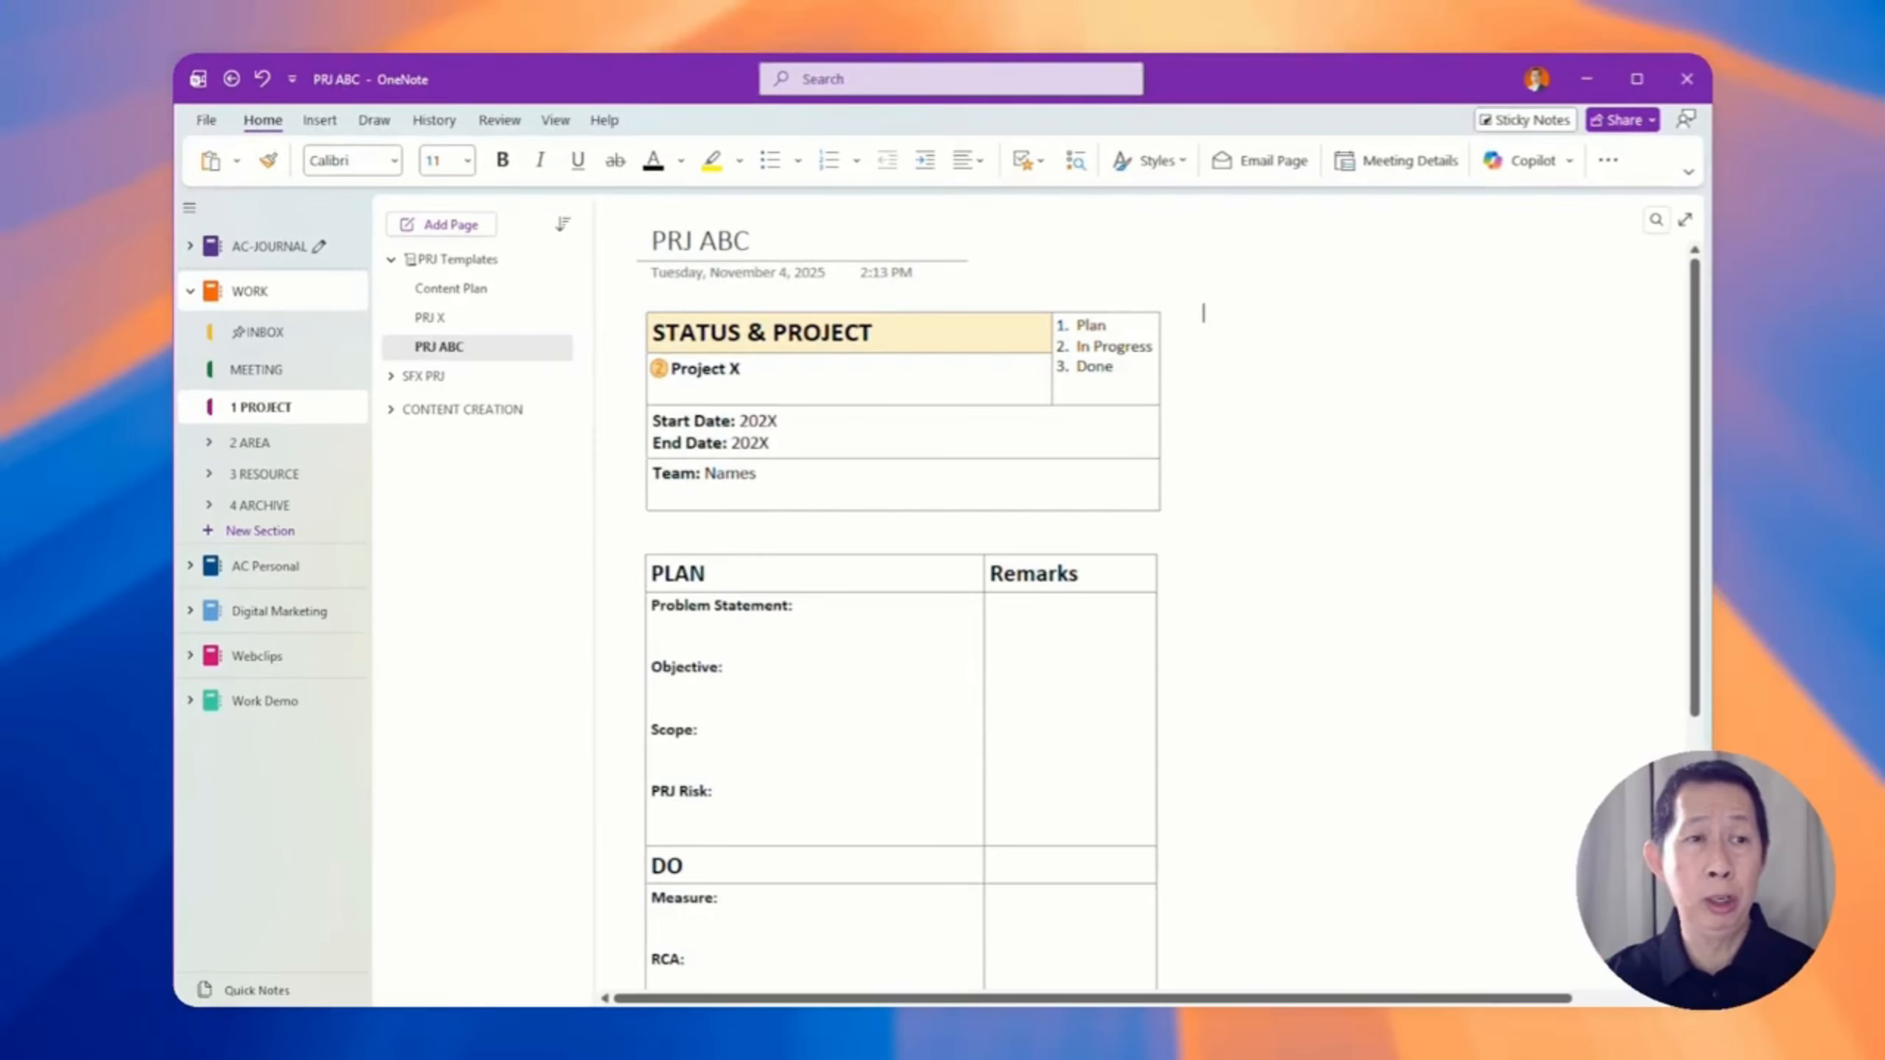